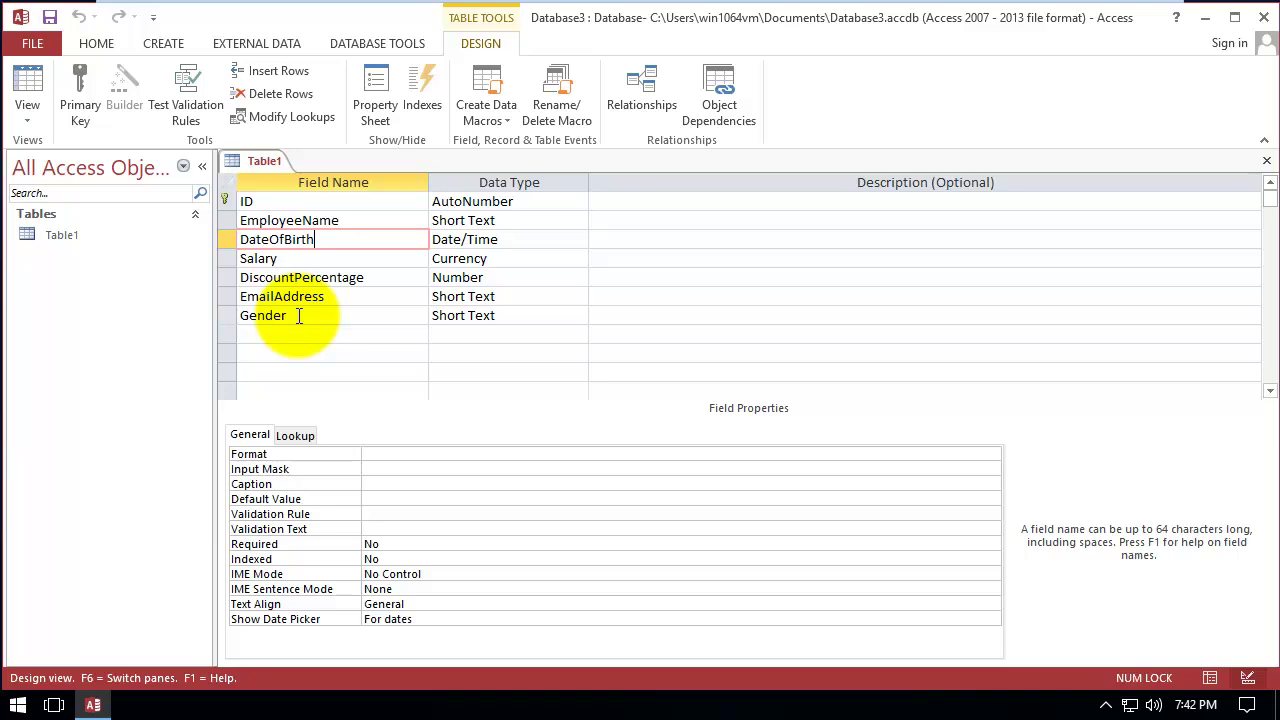
In Datasheet view, enter "kfsdf43432%^&*((" as the EmployeeName of the first record in Table1 and commit it
left_click(38, 79)
left_click(409, 202)
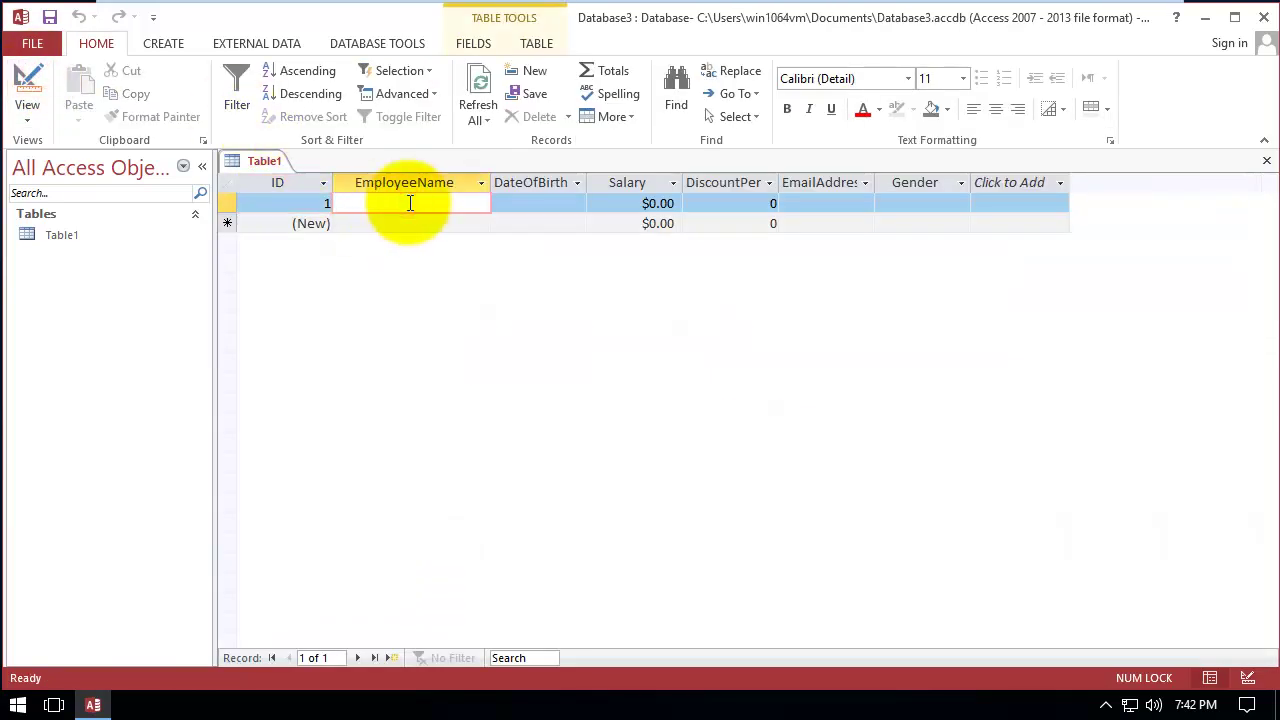
type("kfsdf43432%^&*((")
key("Tab")
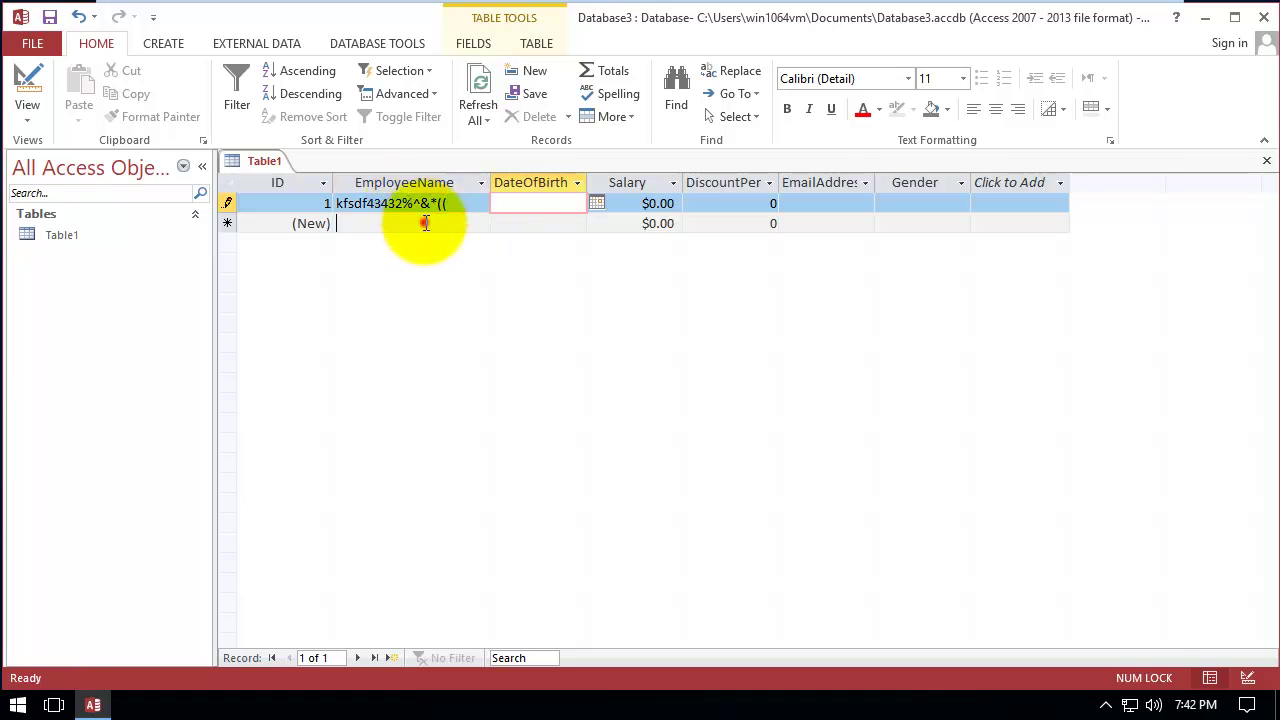
left_click(423, 223)
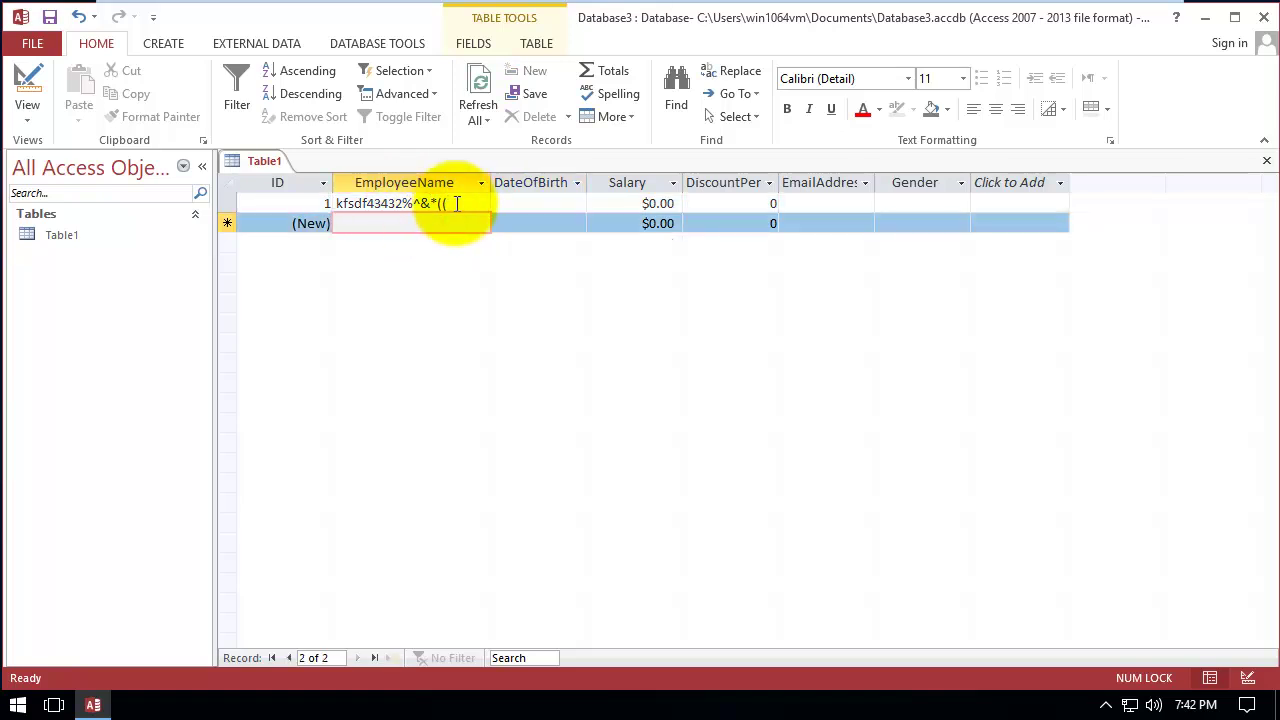
left_click(386, 205)
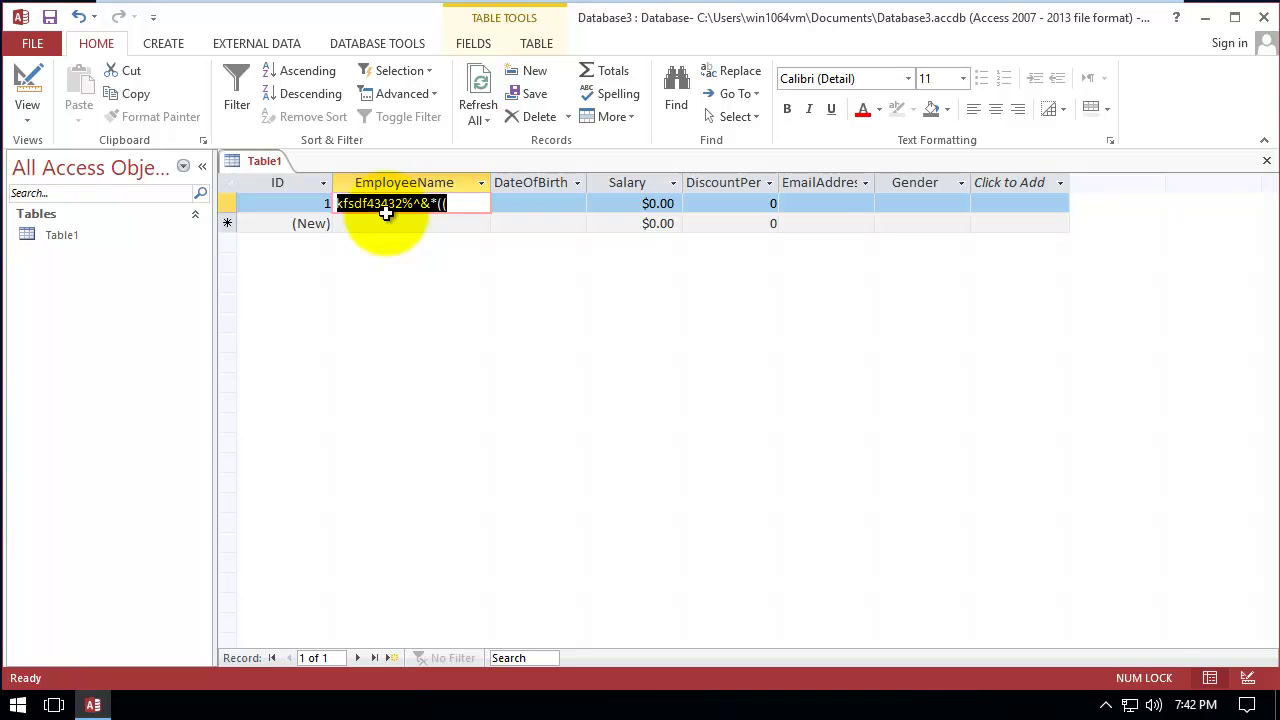
Clear the EmployeeName value of the first record in Datasheet view
left_click(28, 77)
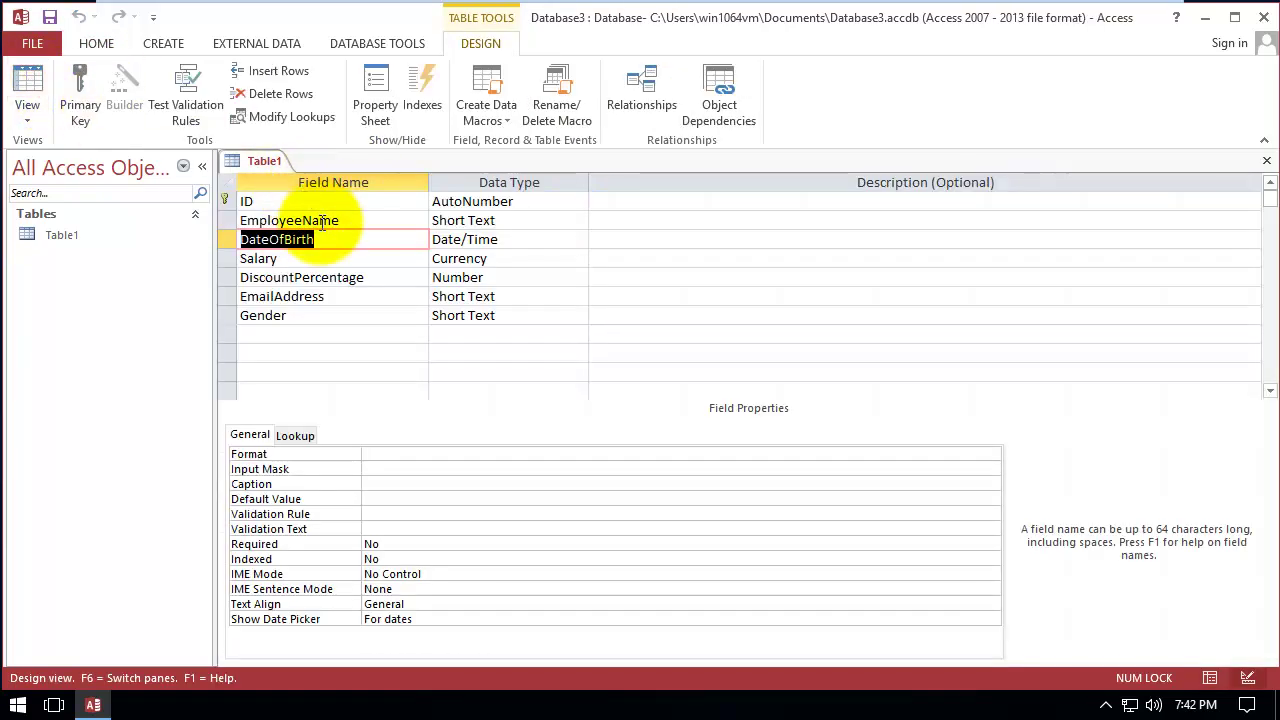
left_click(28, 80)
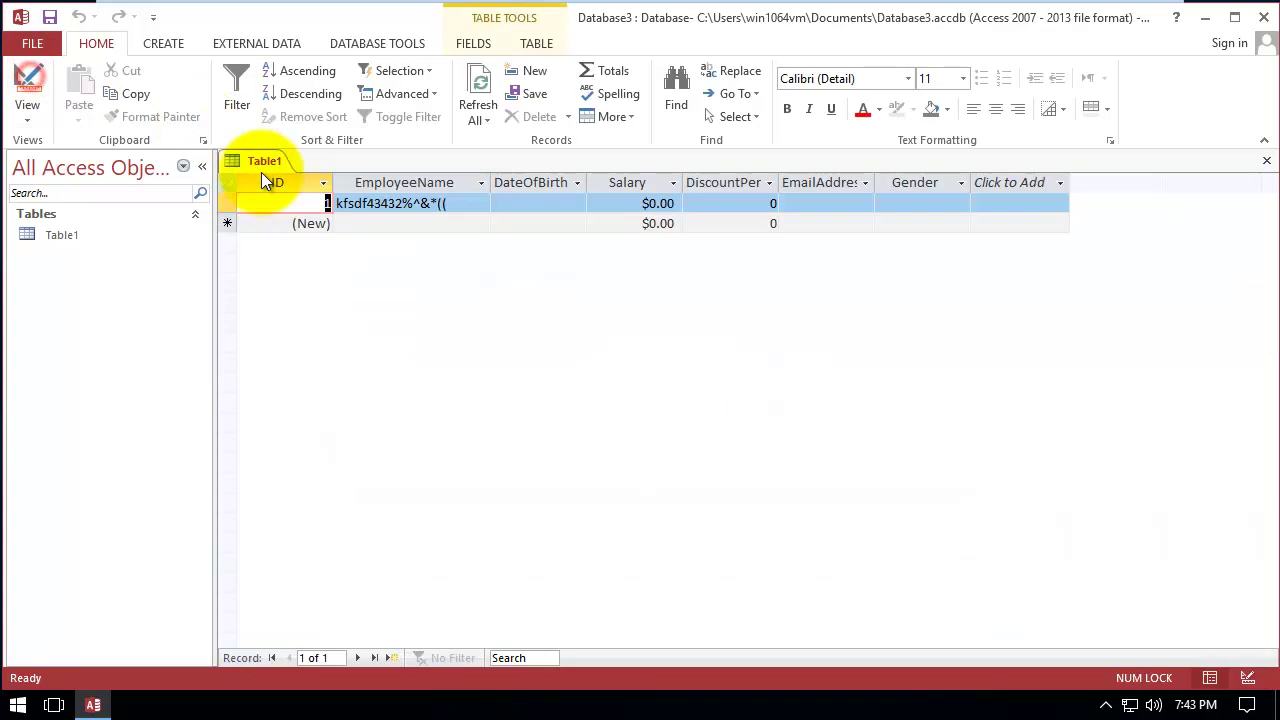
double_click(380, 210)
left_click_drag(466, 205, 308, 200)
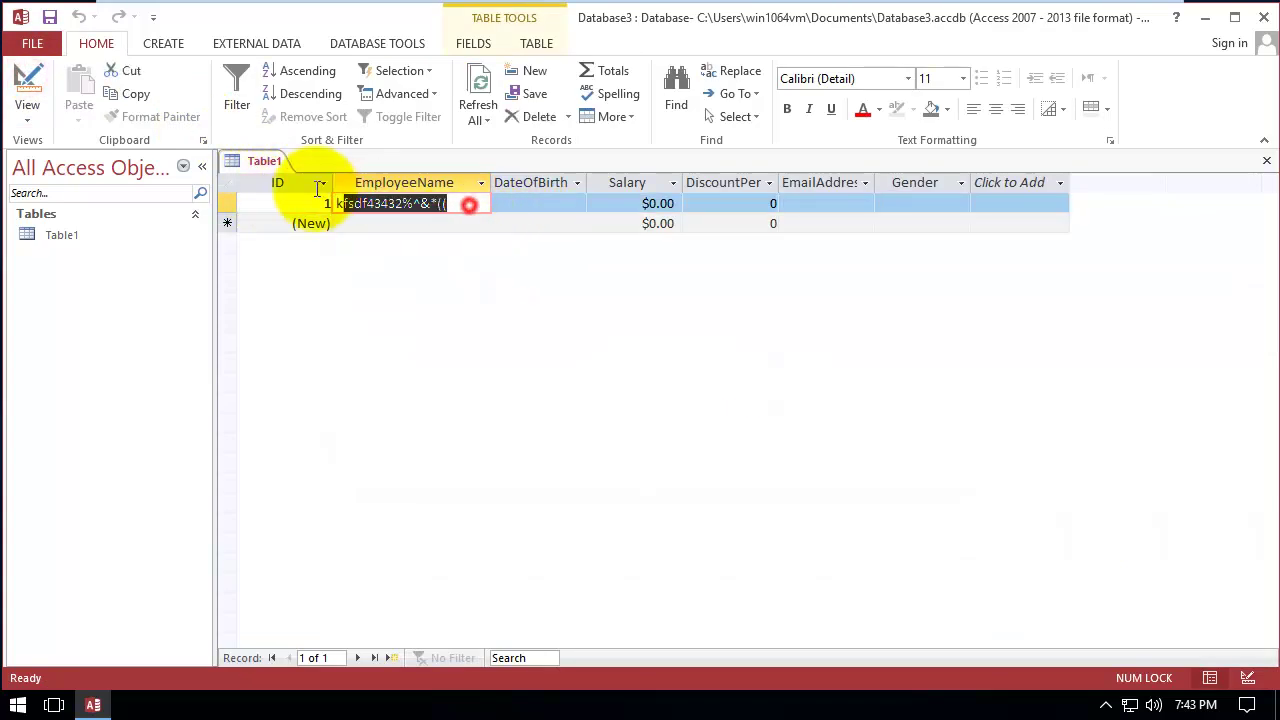
key("Delete")
In Design view, set the EmployeeName validation rule to Is Null Or Not Like "*[!a-z OR "" "" ]*" with the Expression Builder
left_click(30, 80)
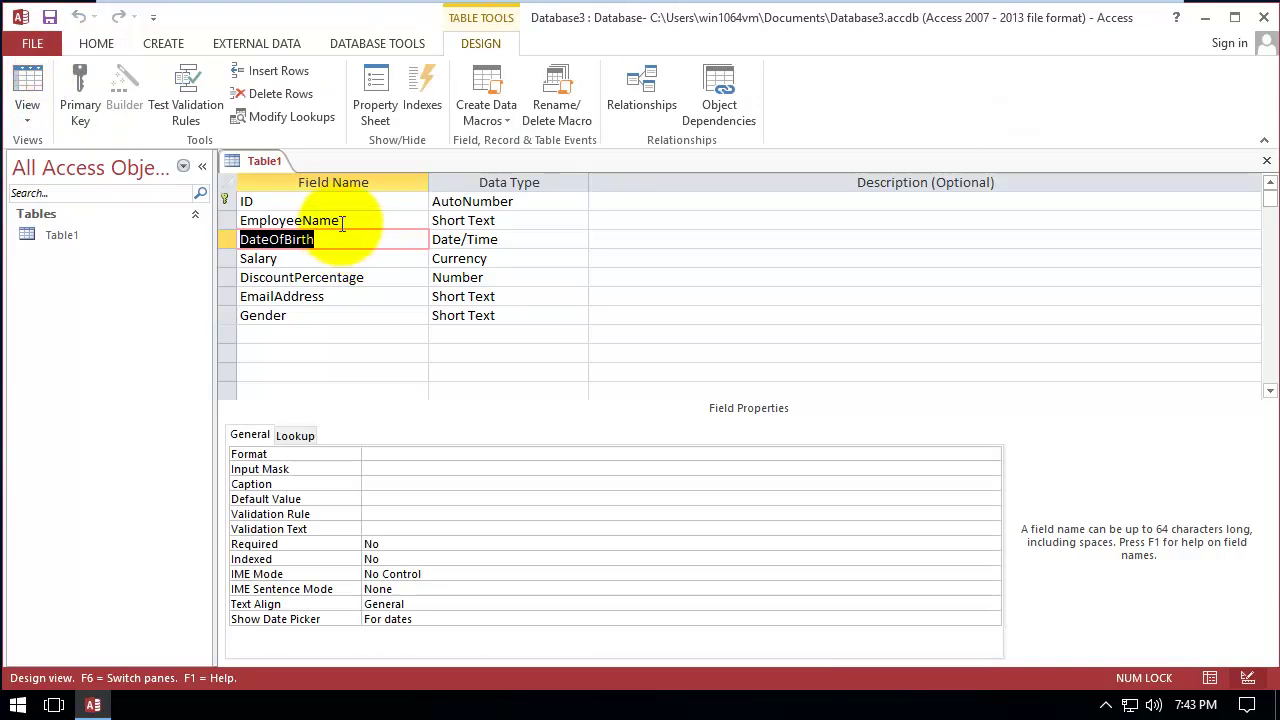
left_click(340, 221)
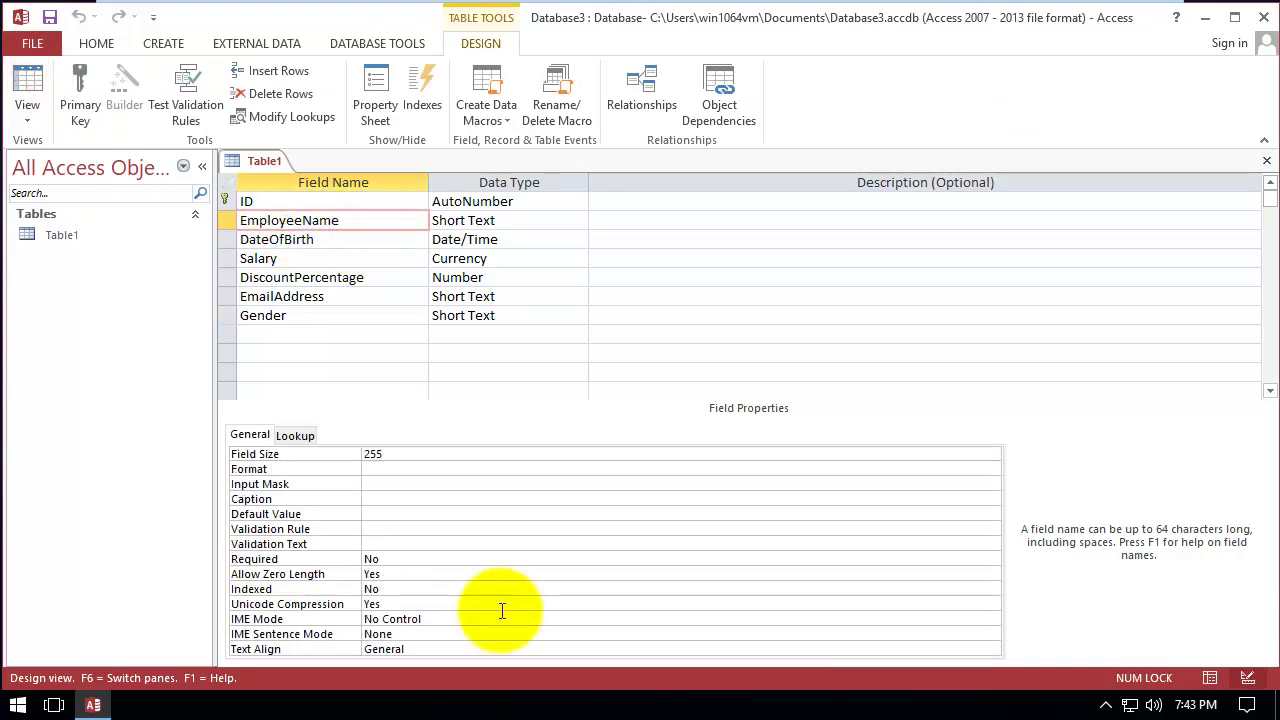
left_click(263, 529)
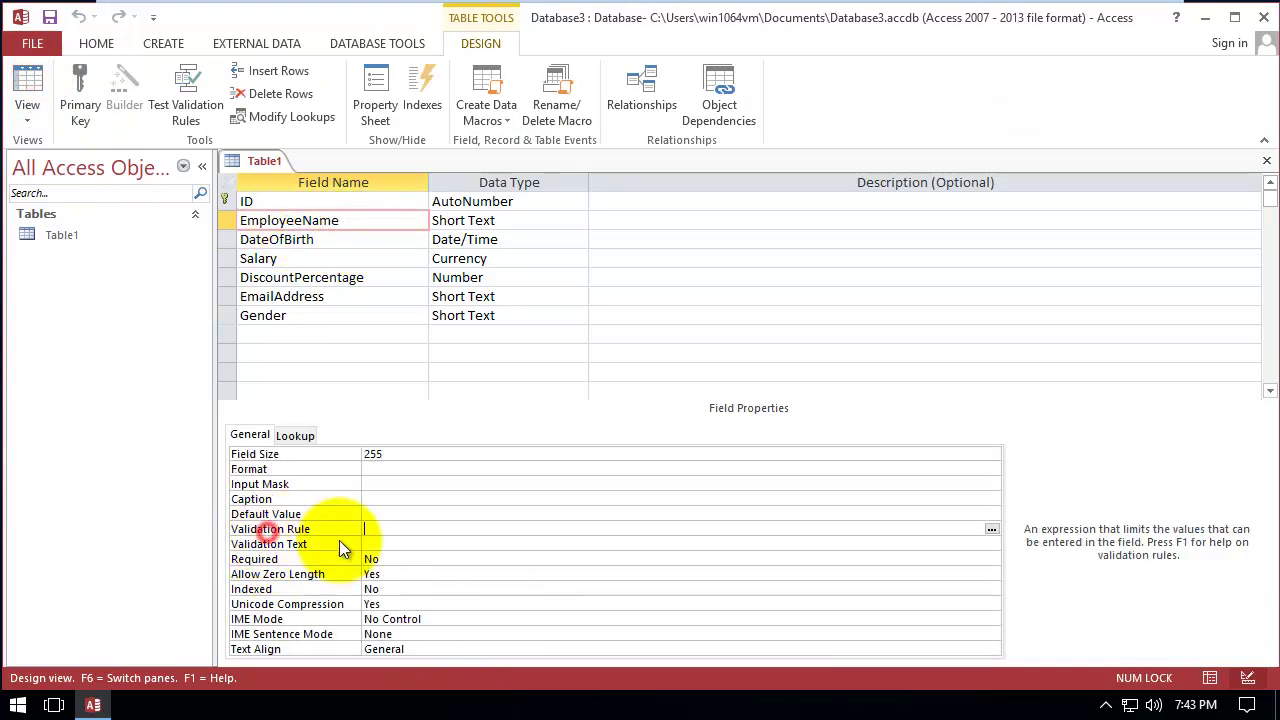
right_click(375, 530)
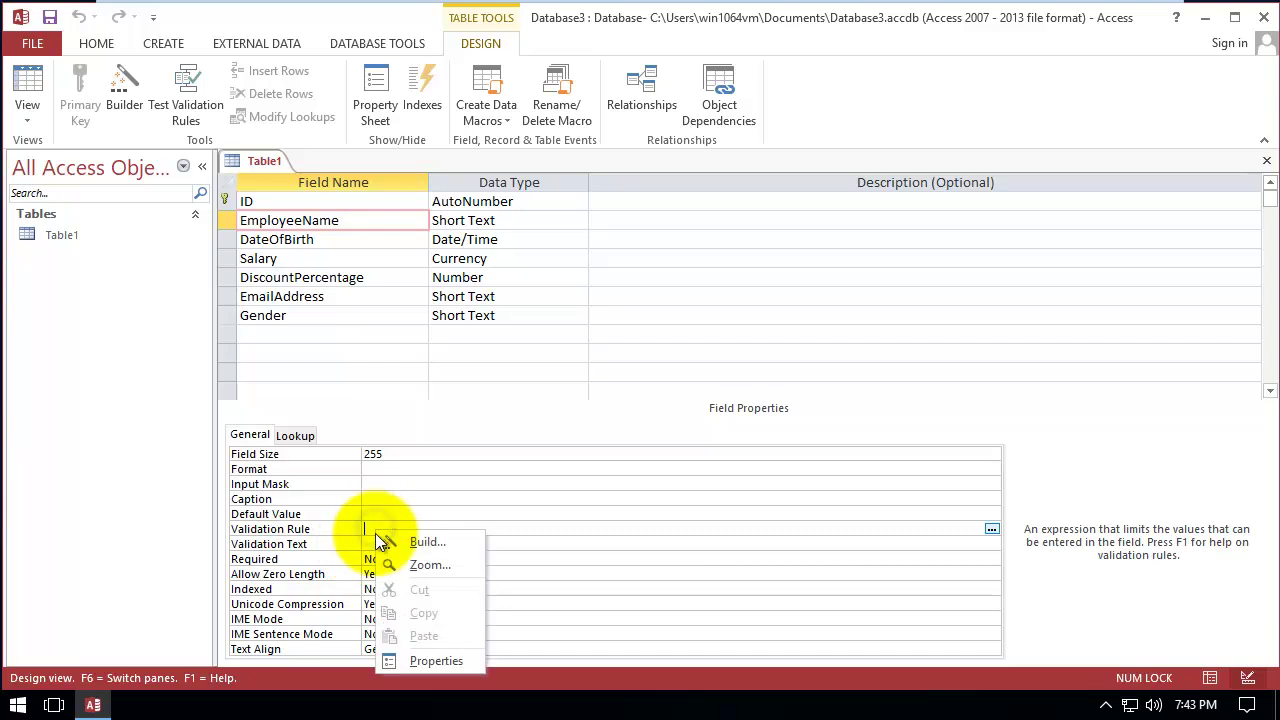
left_click(387, 541)
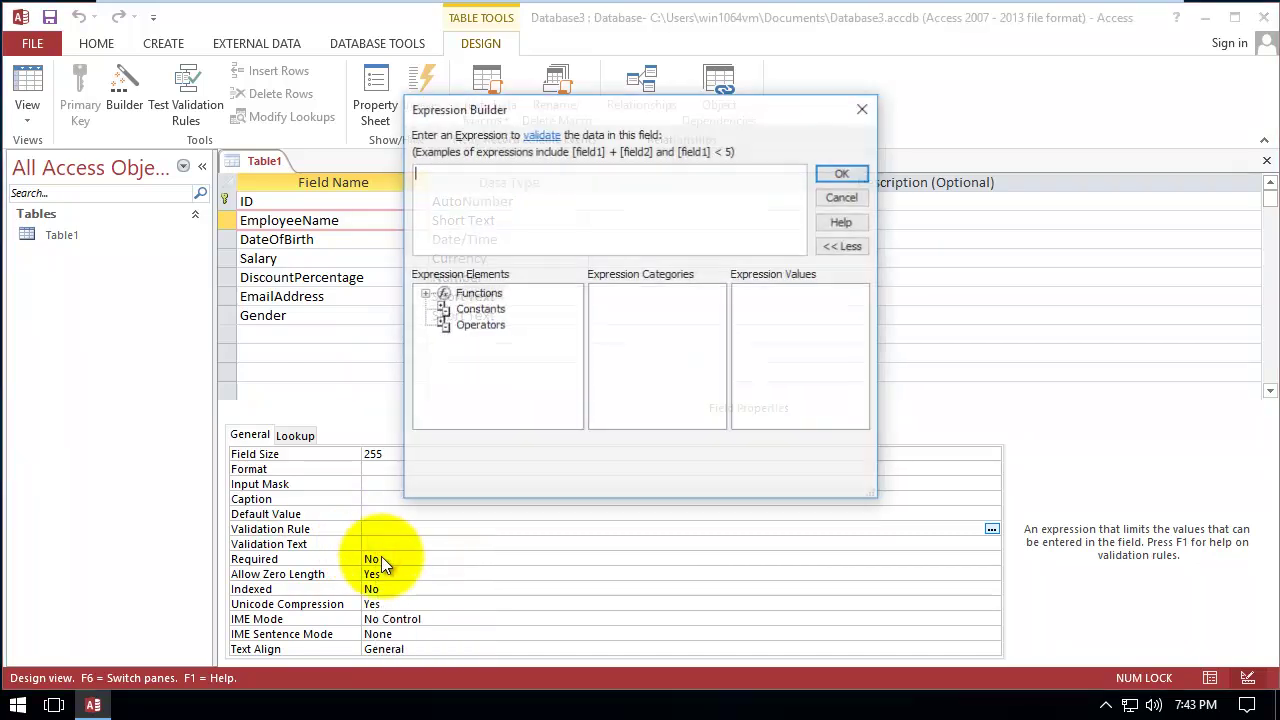
left_click(471, 199)
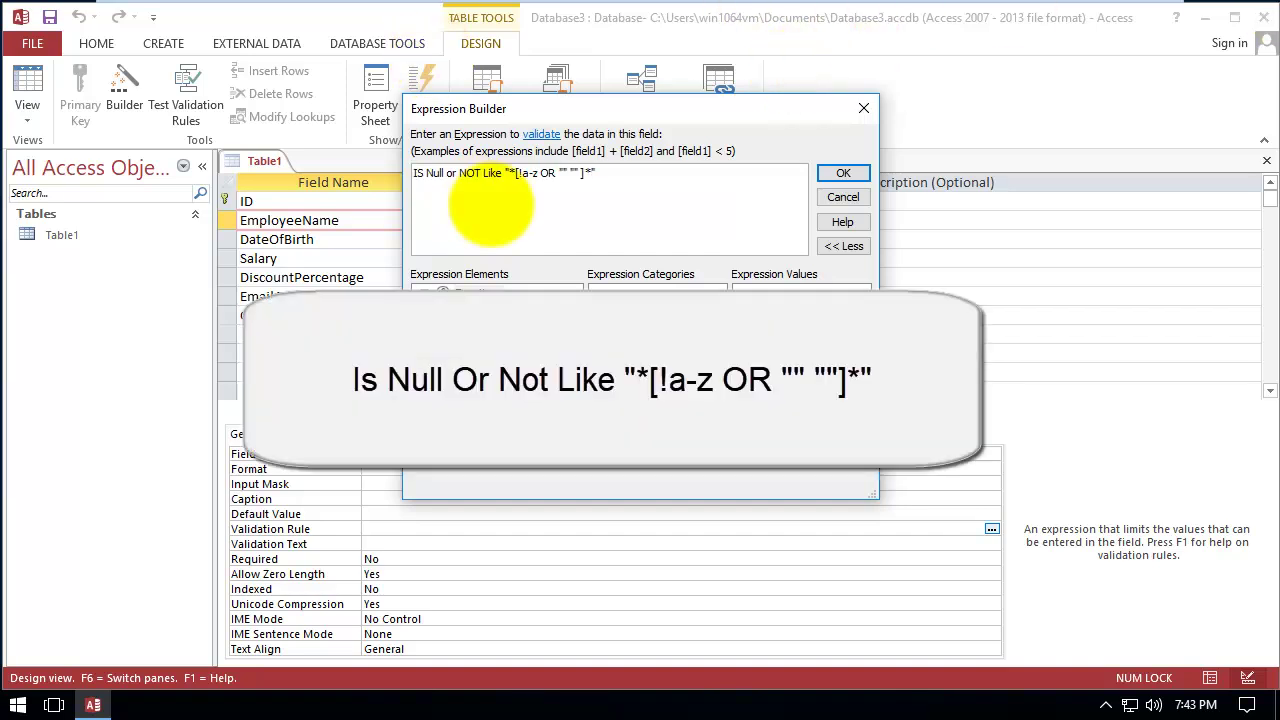
mouse_move(414, 174)
left_mouse_down()
mouse_move(634, 177)
mouse_move(420, 180)
left_mouse_up()
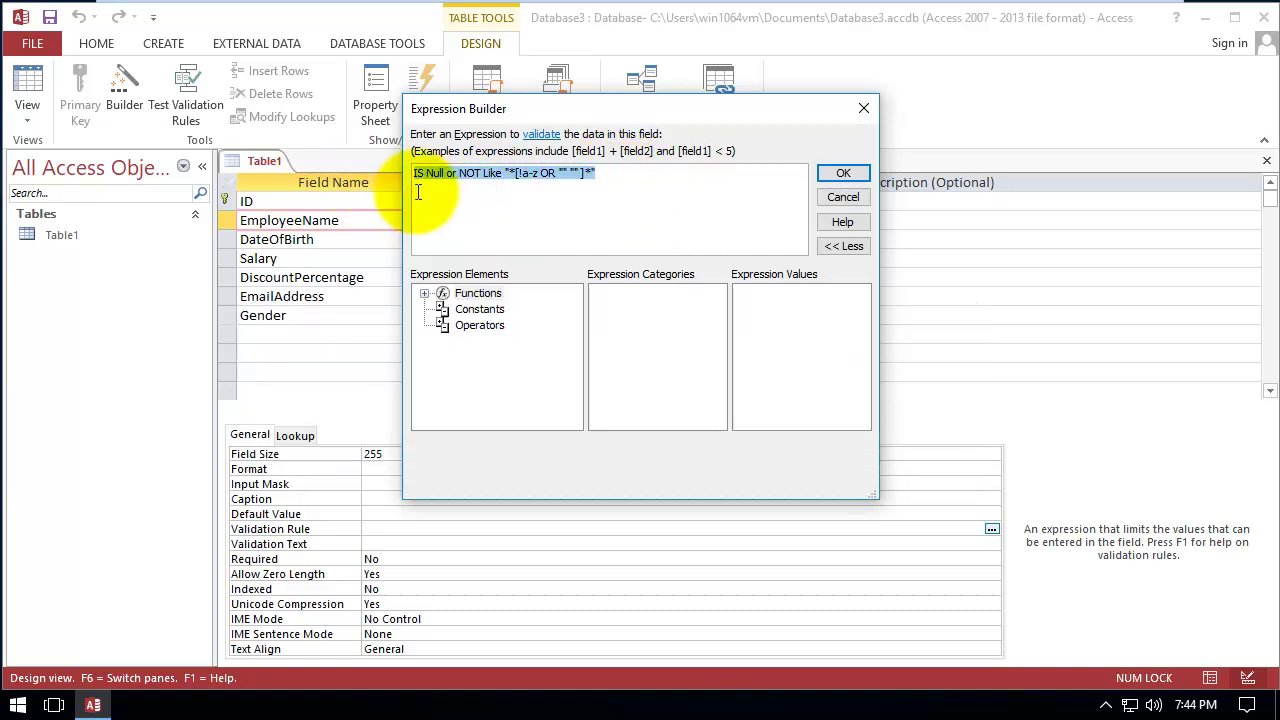
left_click(845, 176)
Save the table design and have the existing data tested against the new rules
left_click(345, 279)
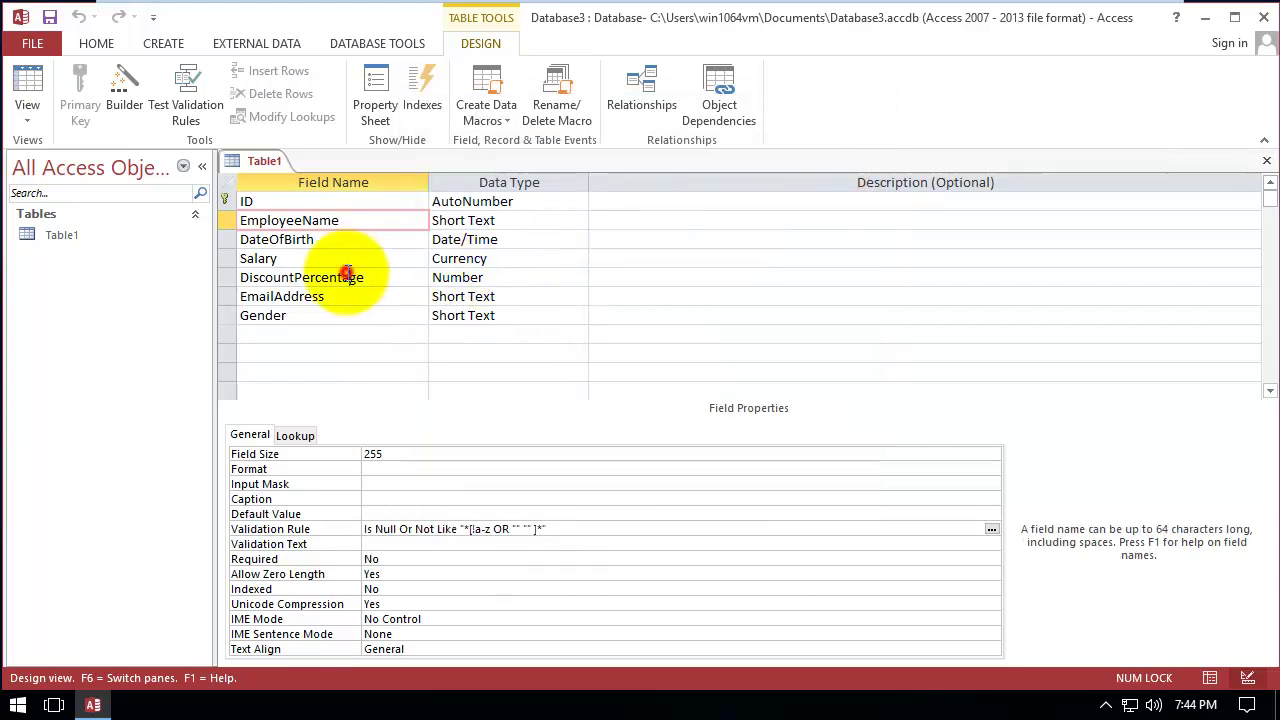
left_click(49, 17)
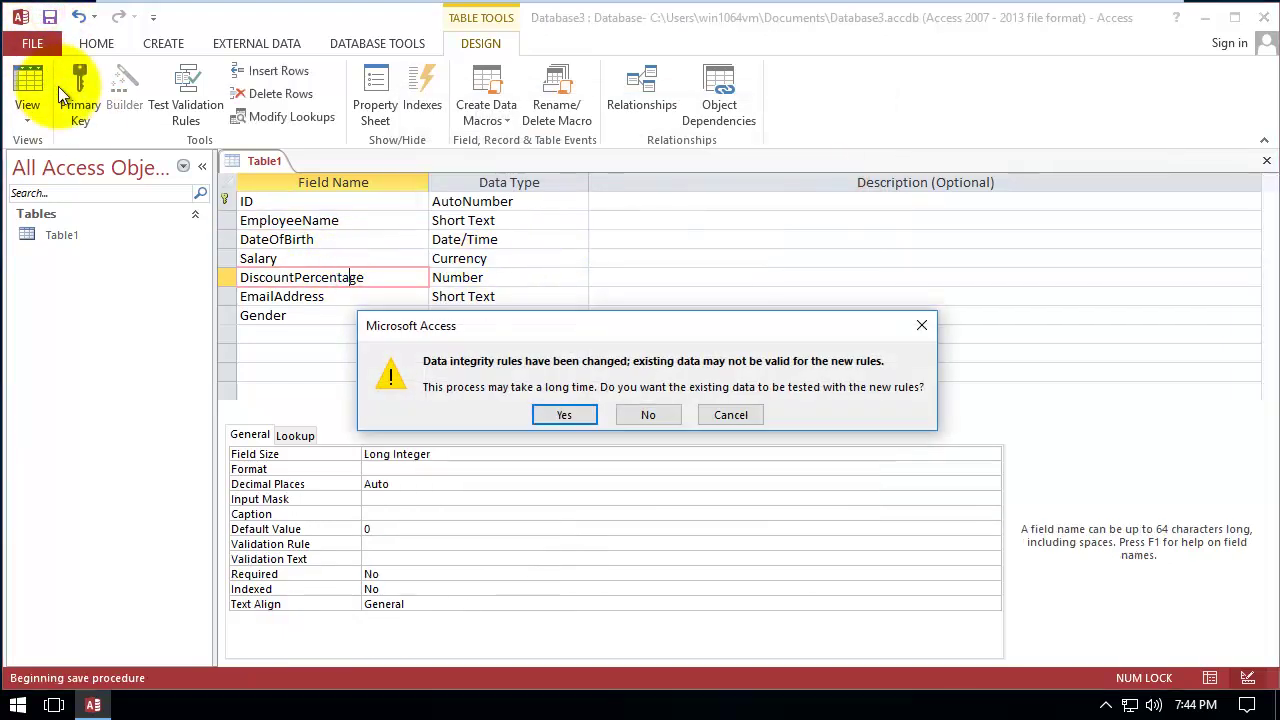
left_click(553, 415)
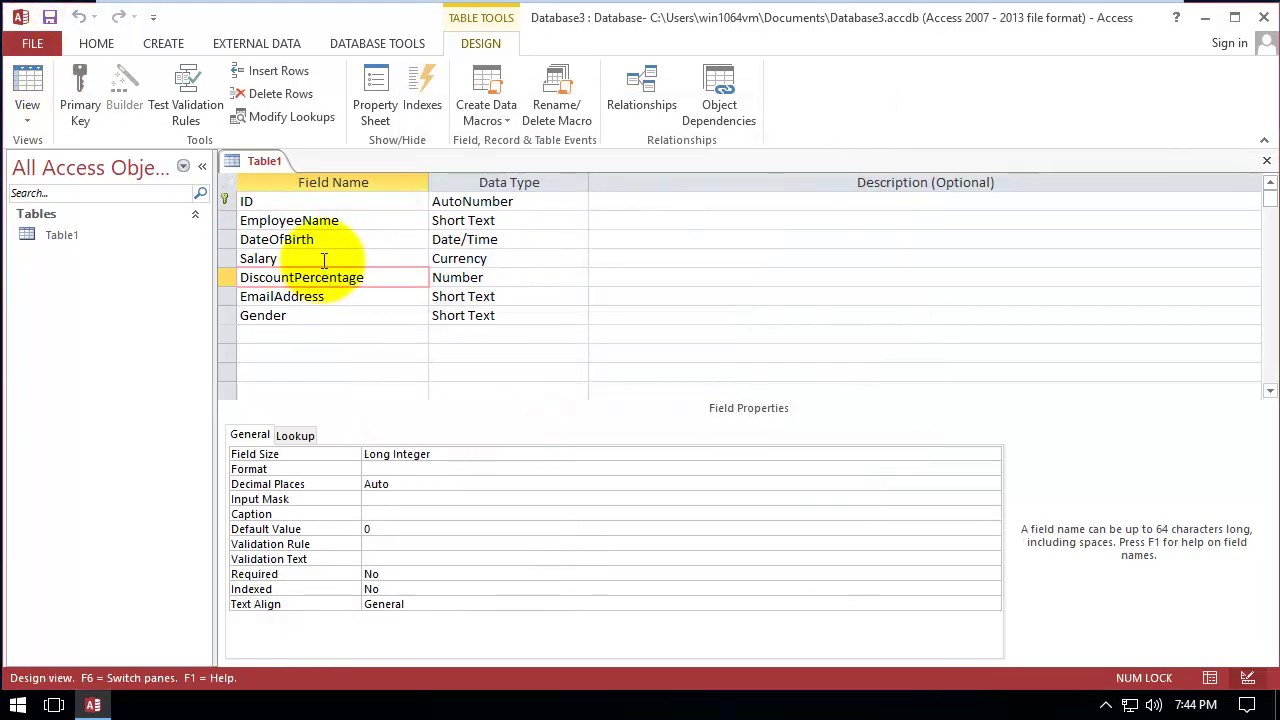
In Datasheet view, enter a letters-only employee name in the first record and commit it
left_click(305, 259)
left_click(27, 85)
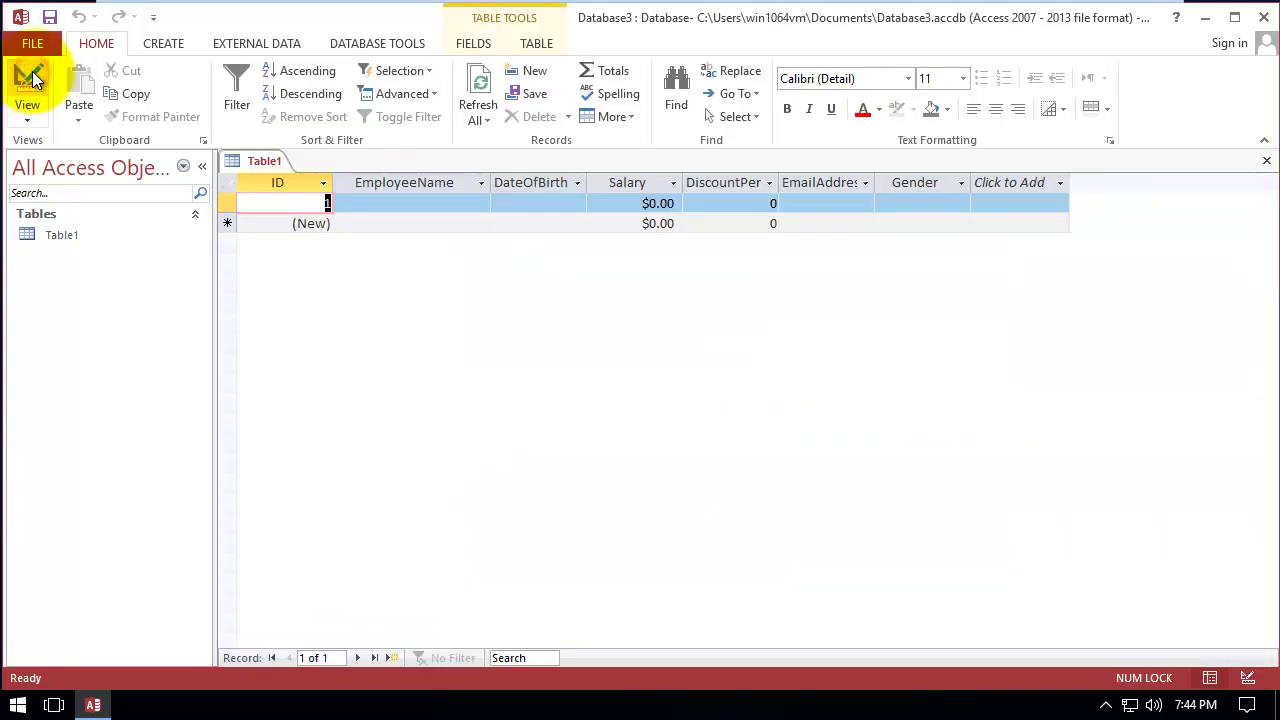
left_click(425, 201)
type("bln")
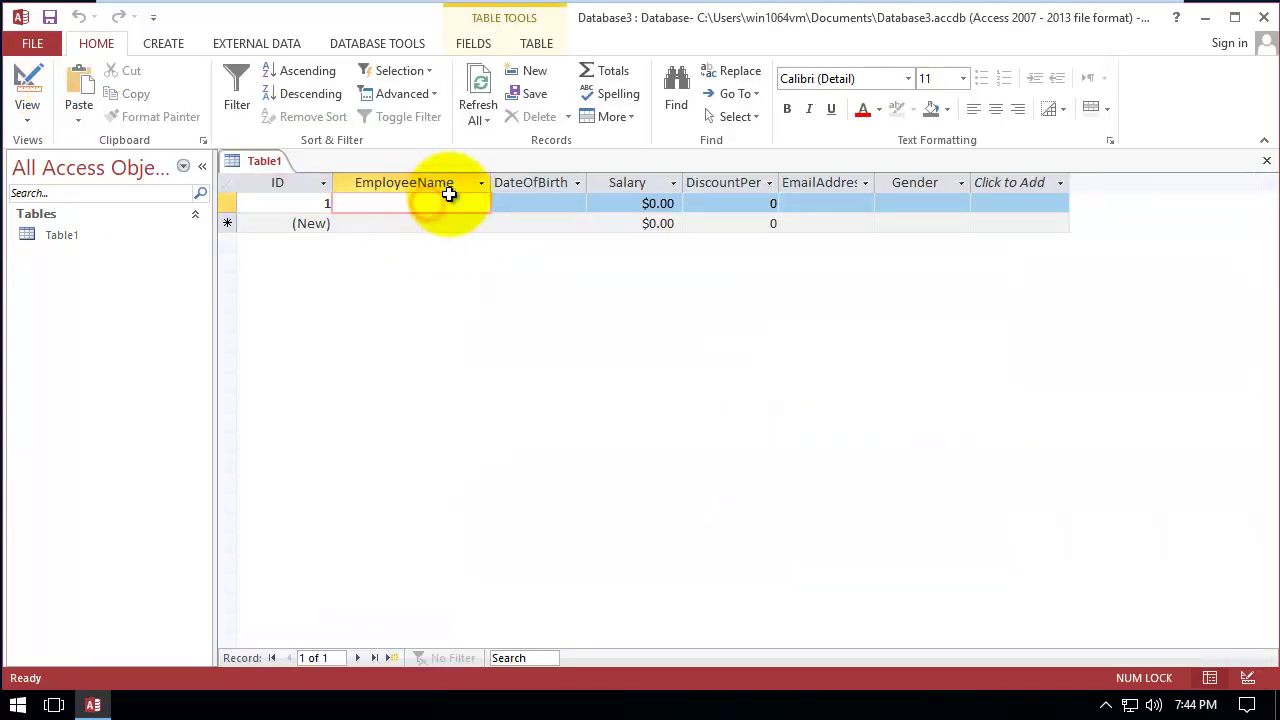
type("d")
key("Tab")
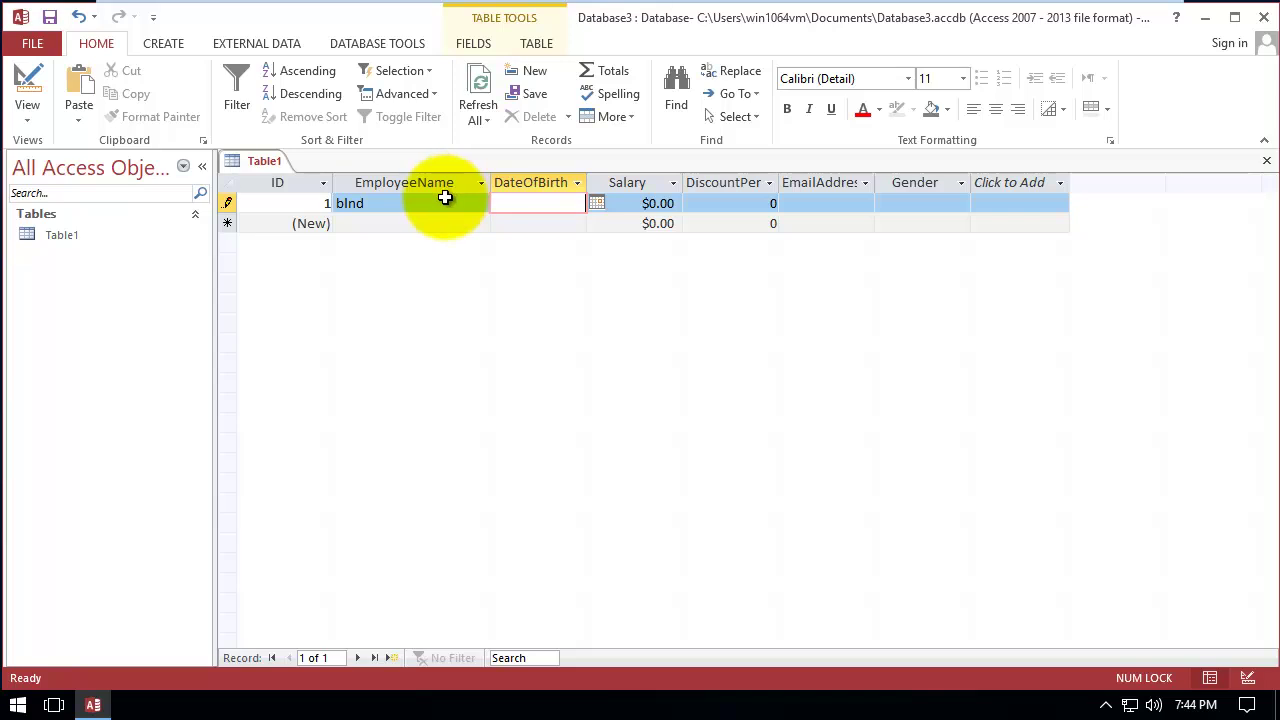
left_click(436, 221)
Try to append the digit 8 to the employee name in the first record
left_click(416, 199)
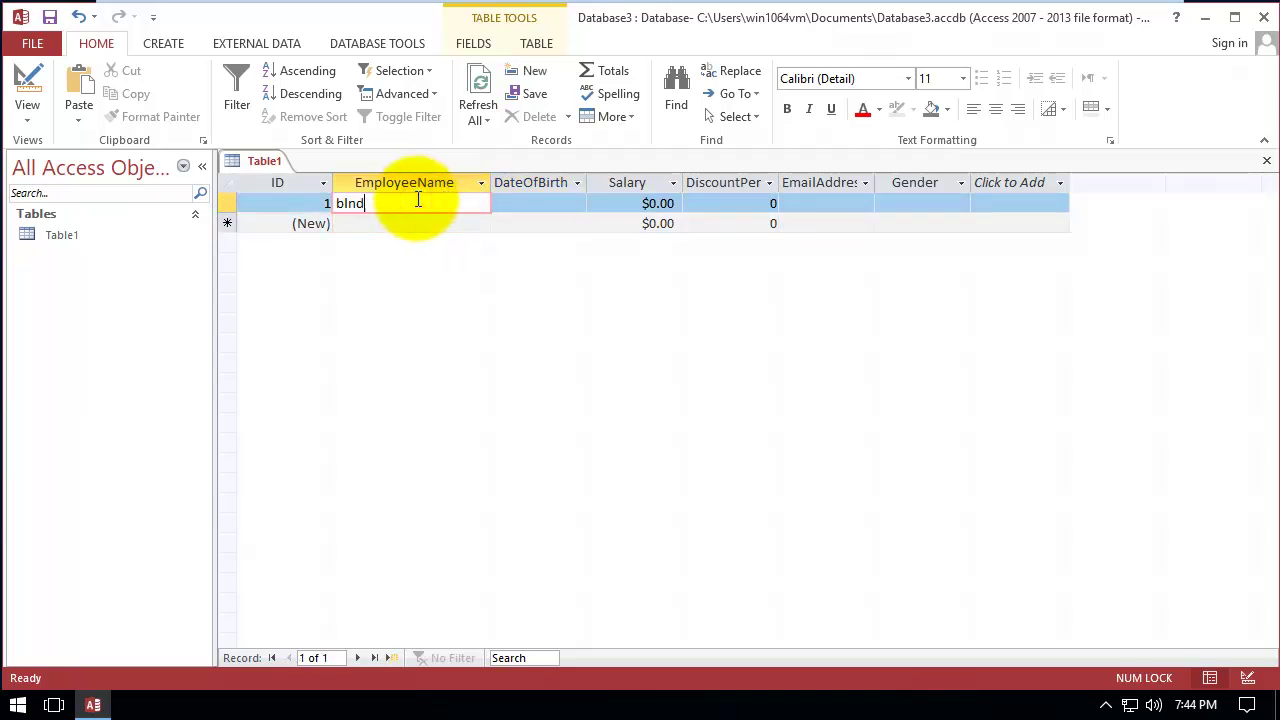
type("8")
left_click(514, 202)
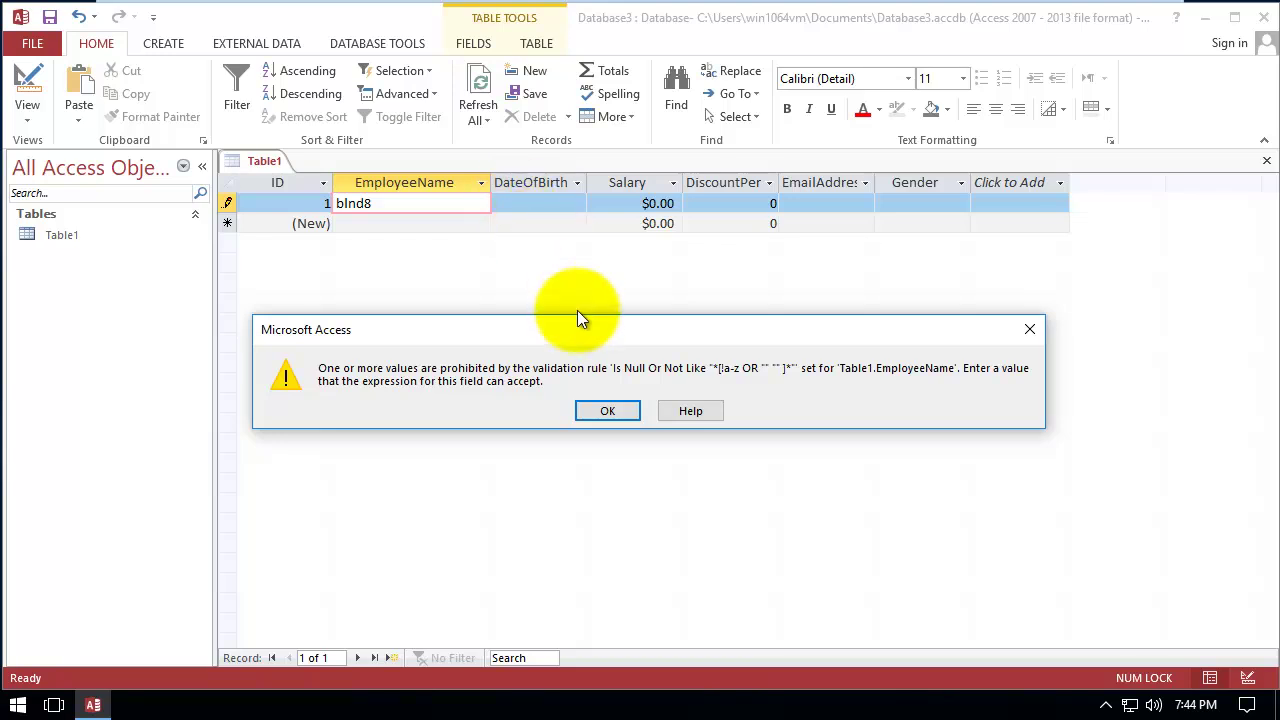
left_click(606, 411)
Replace the trailing 8 in the first record's employee name with @# and try to commit it
left_click(416, 210)
key("BackSpace")
type("@#")
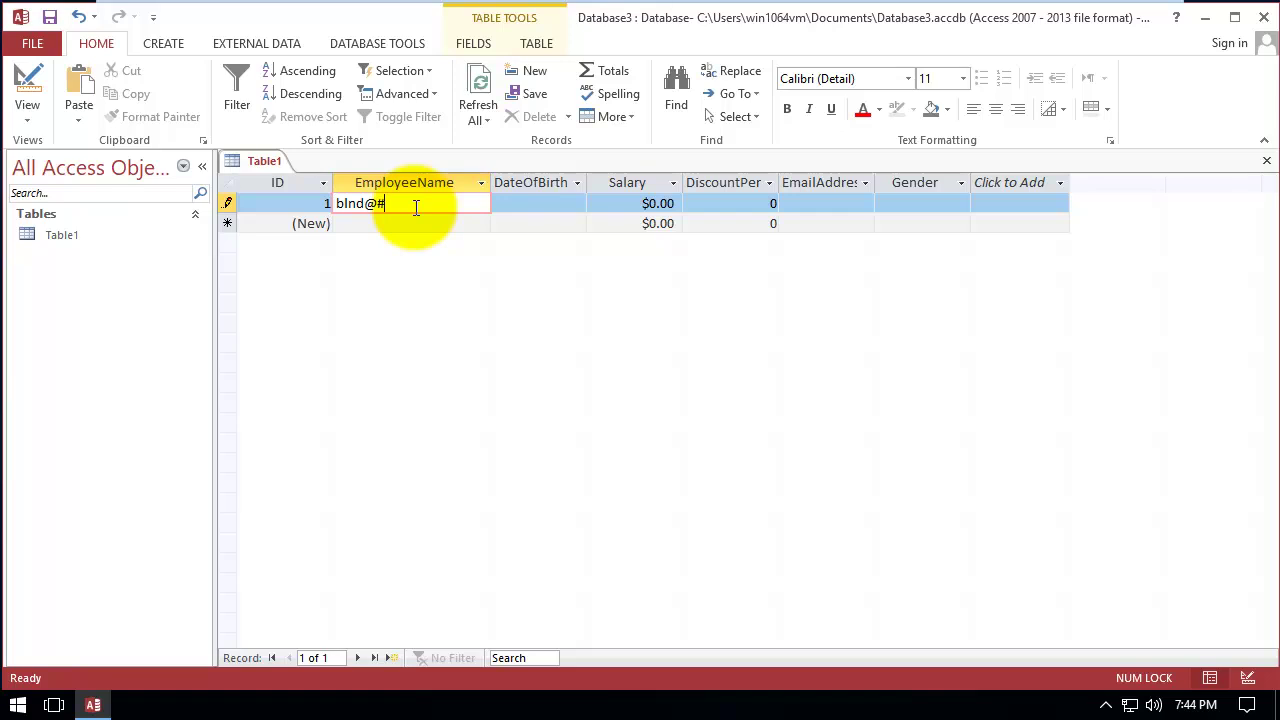
key("Return")
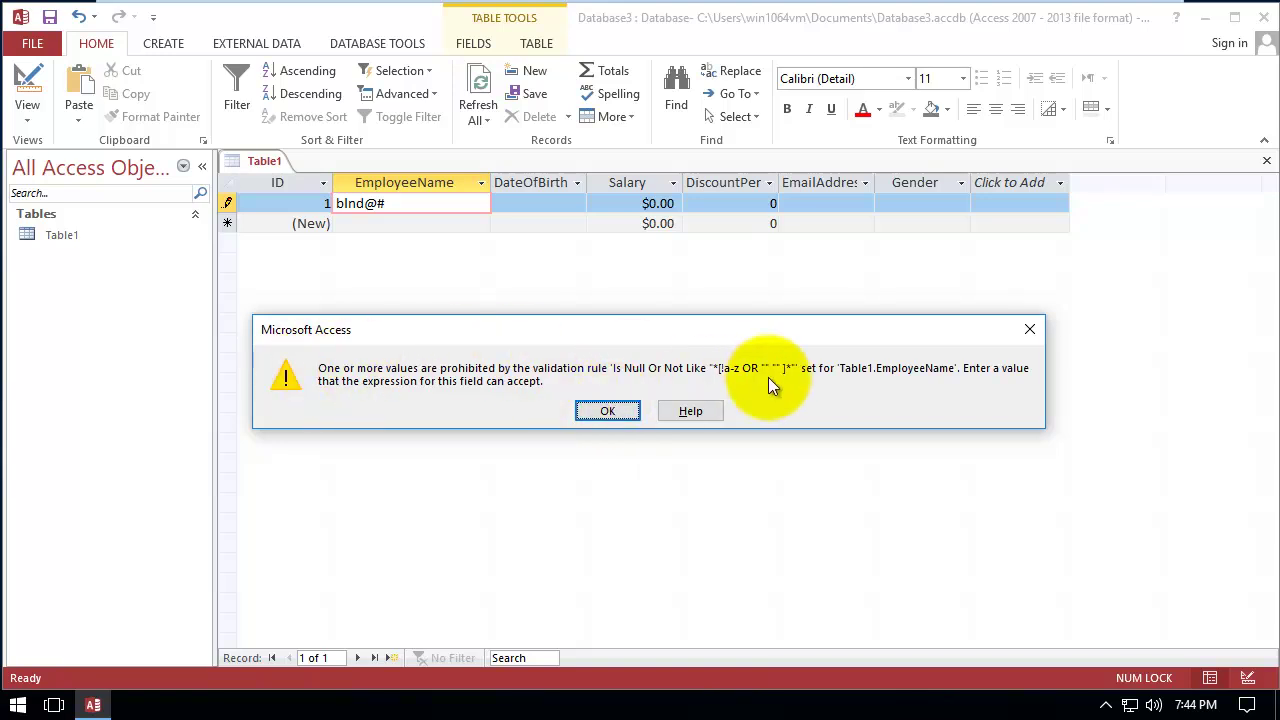
left_click(608, 411)
Remove the @# characters from the end of the first record's employee name
left_click(397, 200)
key("BackSpace")
key("BackSpace")
double_click(397, 198)
In Design view, set the EmployeeName field's validation text to "Only letters are allowed"
left_click(28, 95)
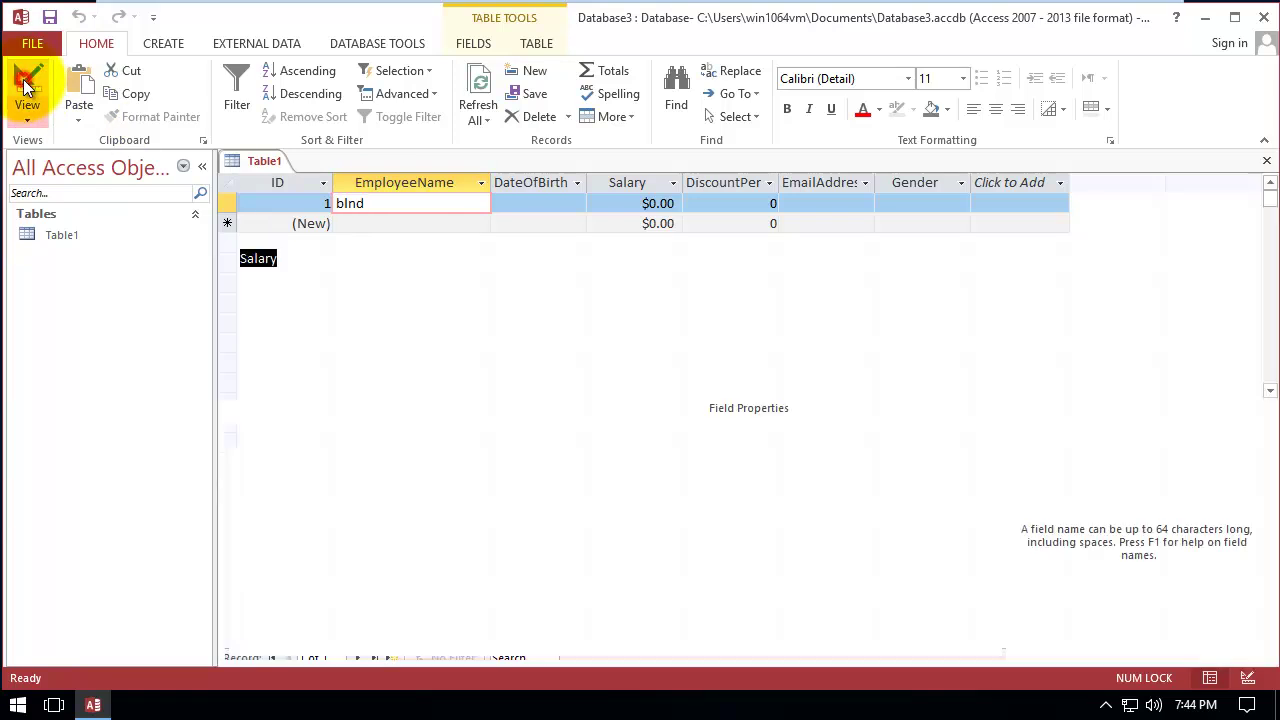
left_click(281, 220)
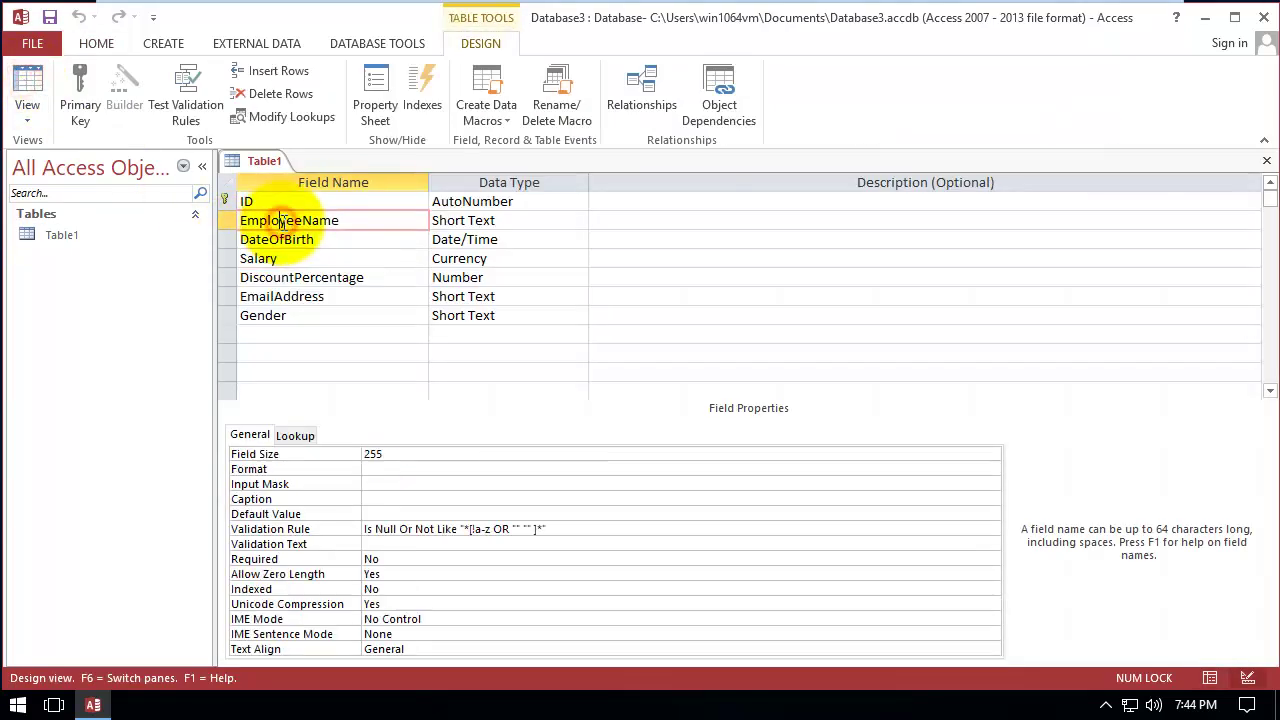
left_click(324, 535)
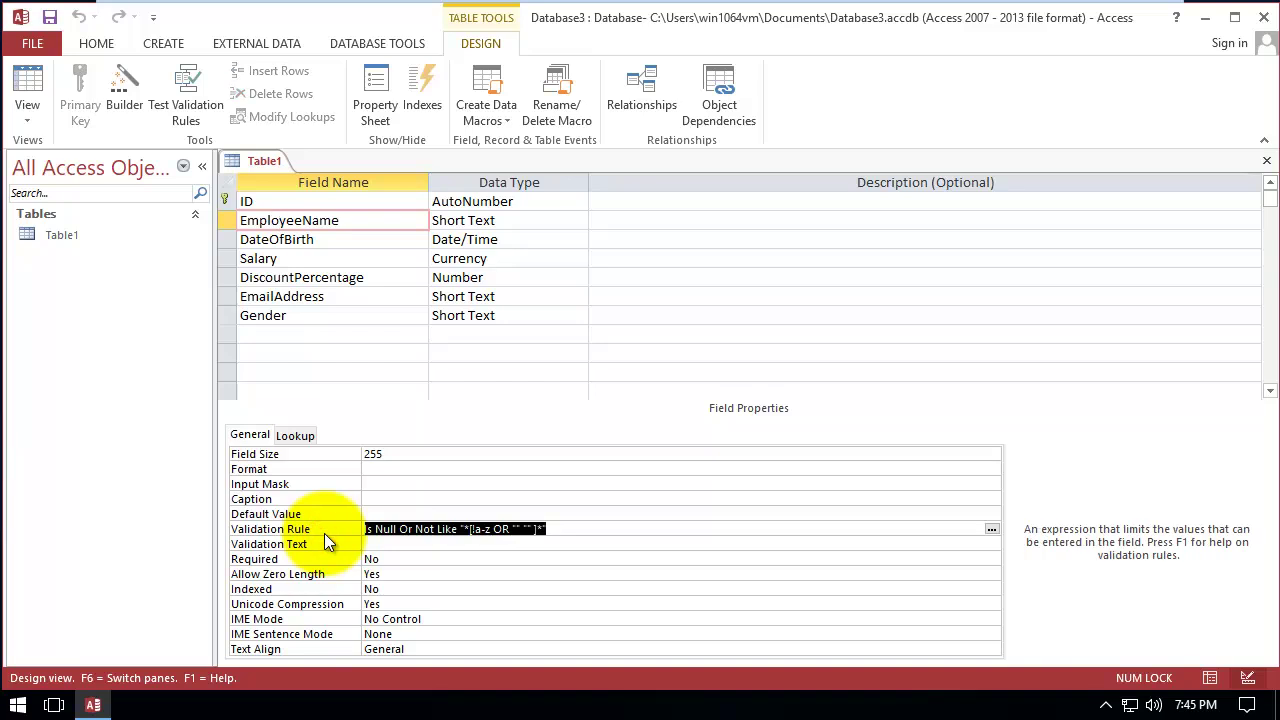
left_click(320, 543)
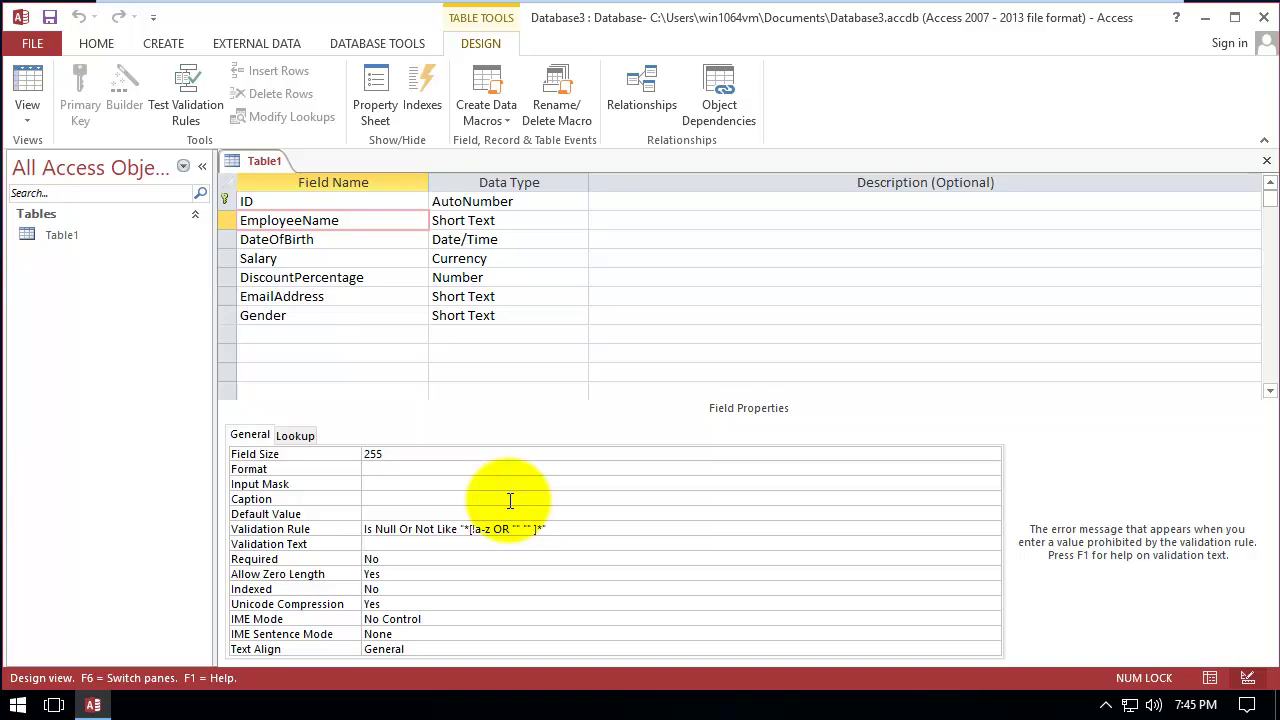
type("Only letters are allowed")
key("Return")
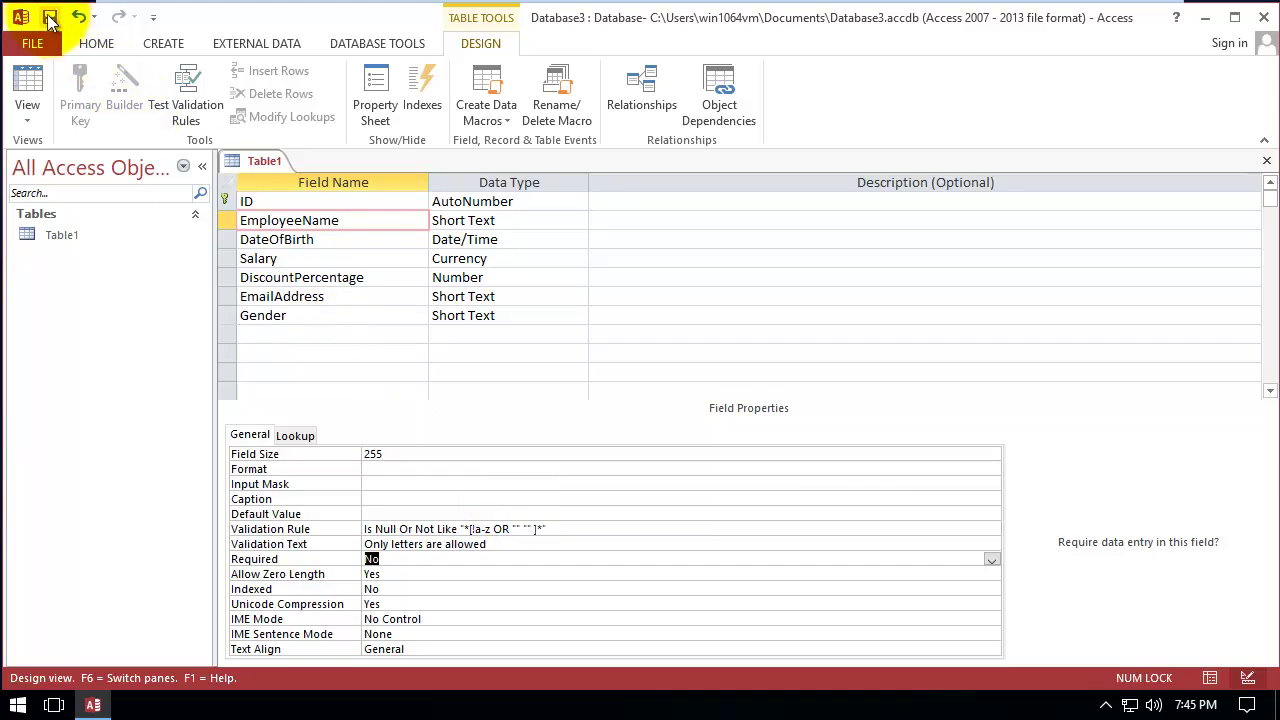
Test the validation text in Datasheet view by appending 7 to the first record's employee name, and discard the change
left_click(28, 78)
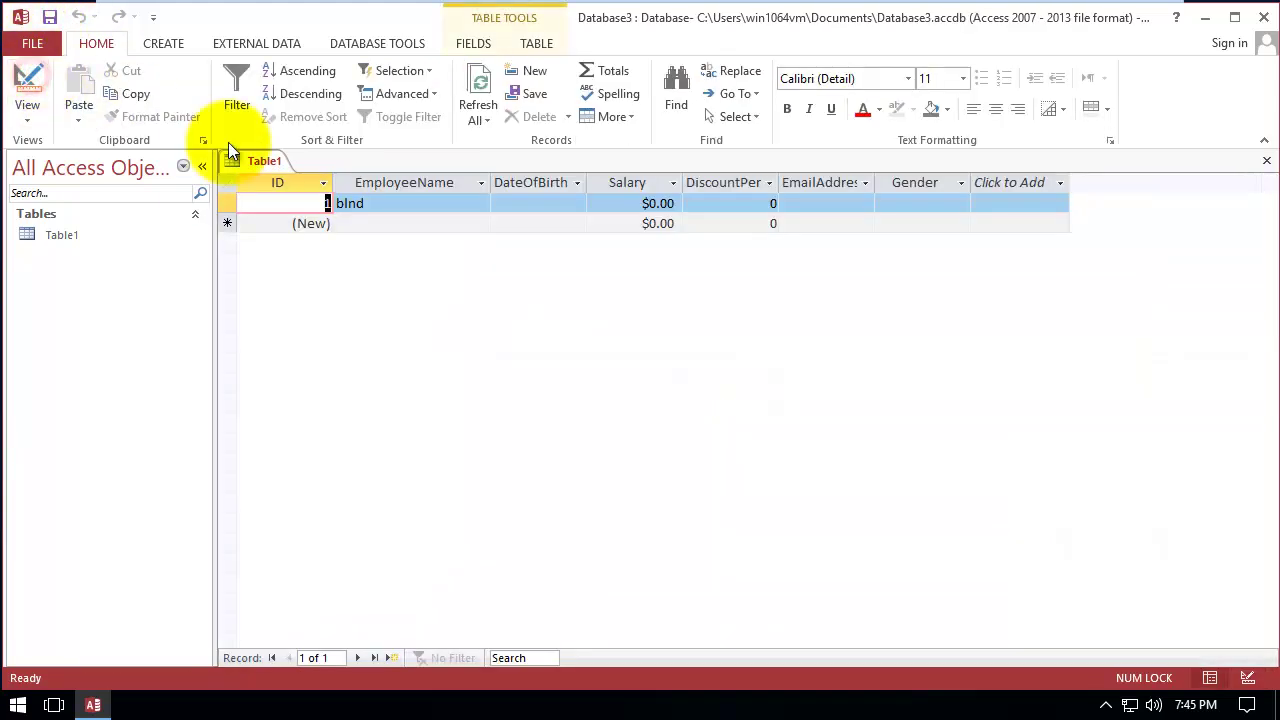
left_click(375, 205)
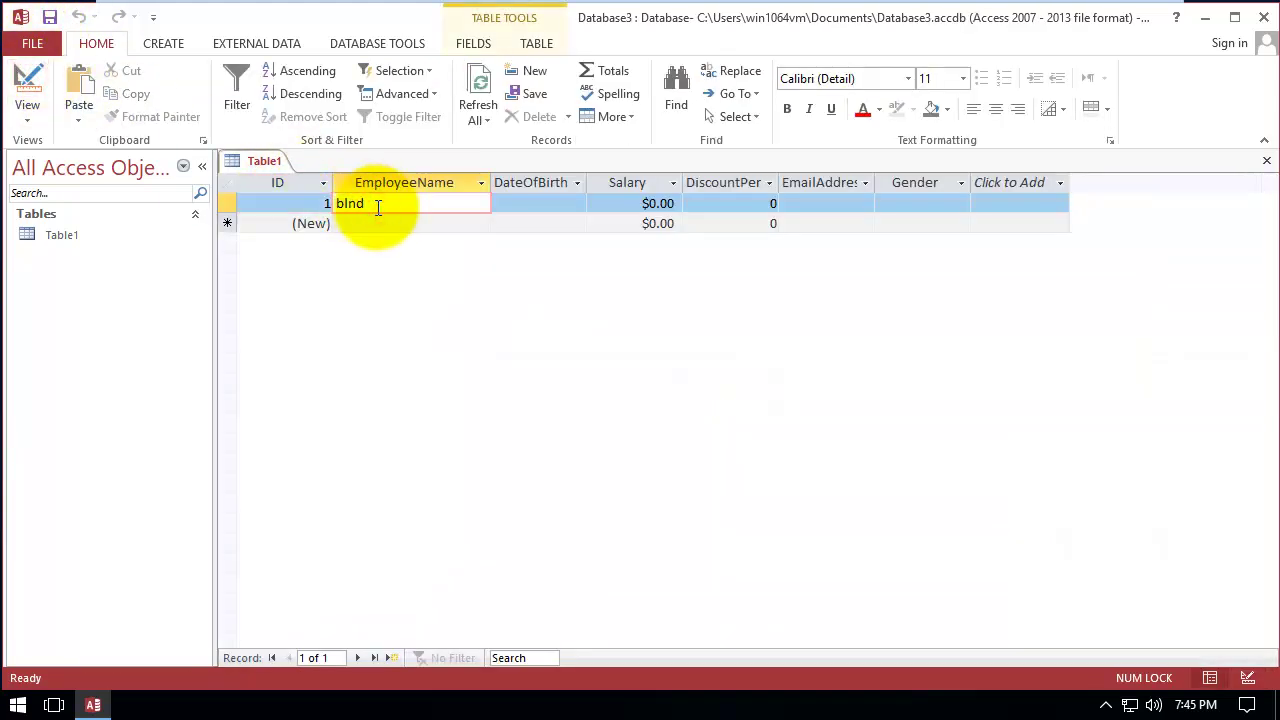
type("7")
key("Tab")
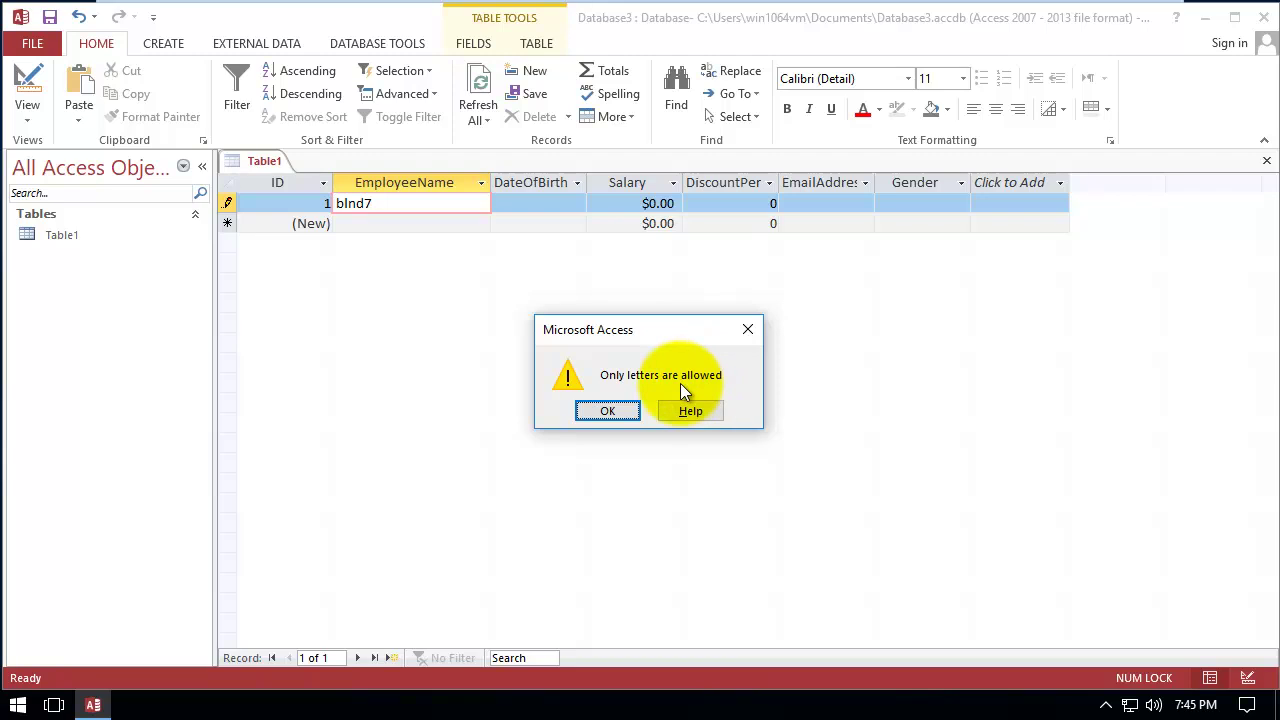
left_click(608, 411)
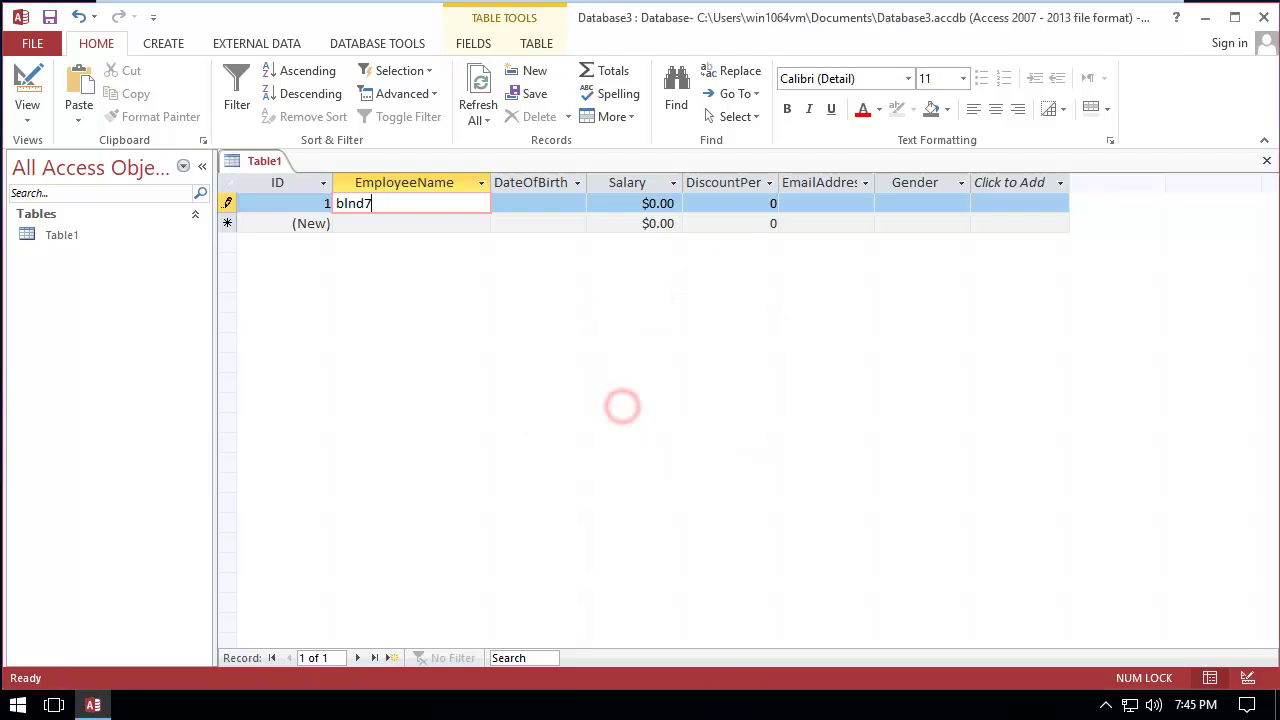
key("Escape")
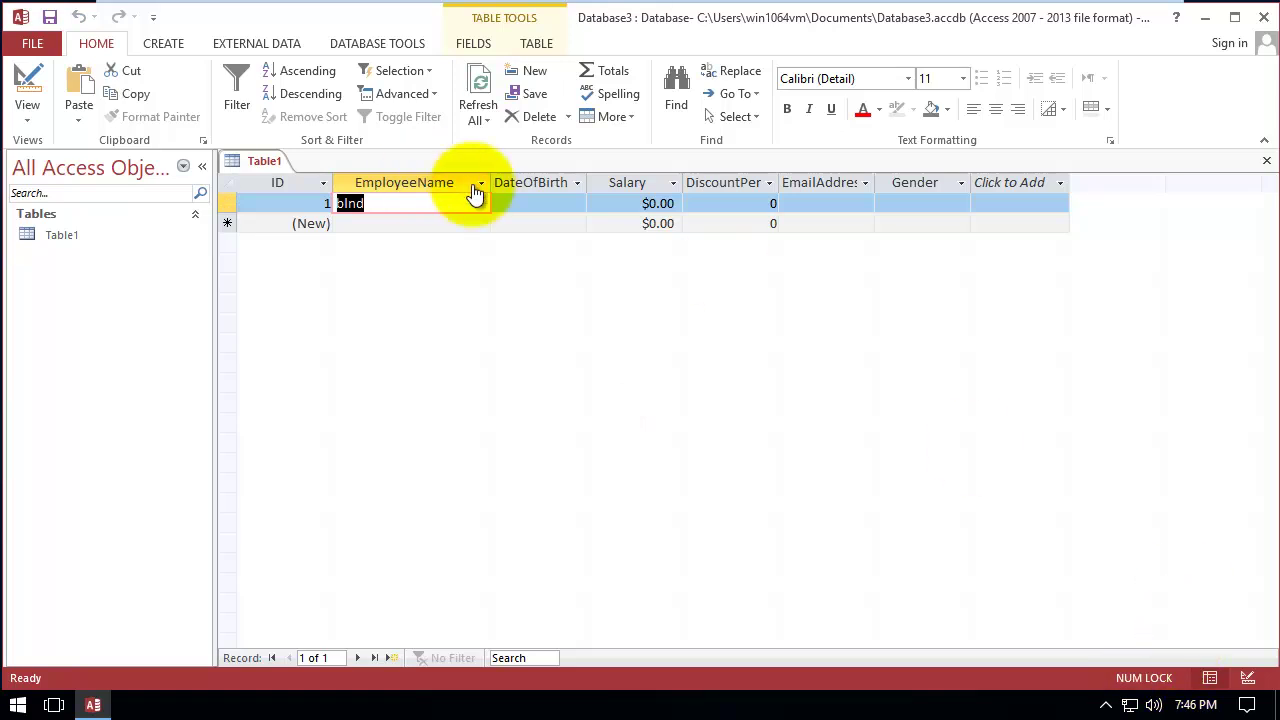
left_click(537, 202)
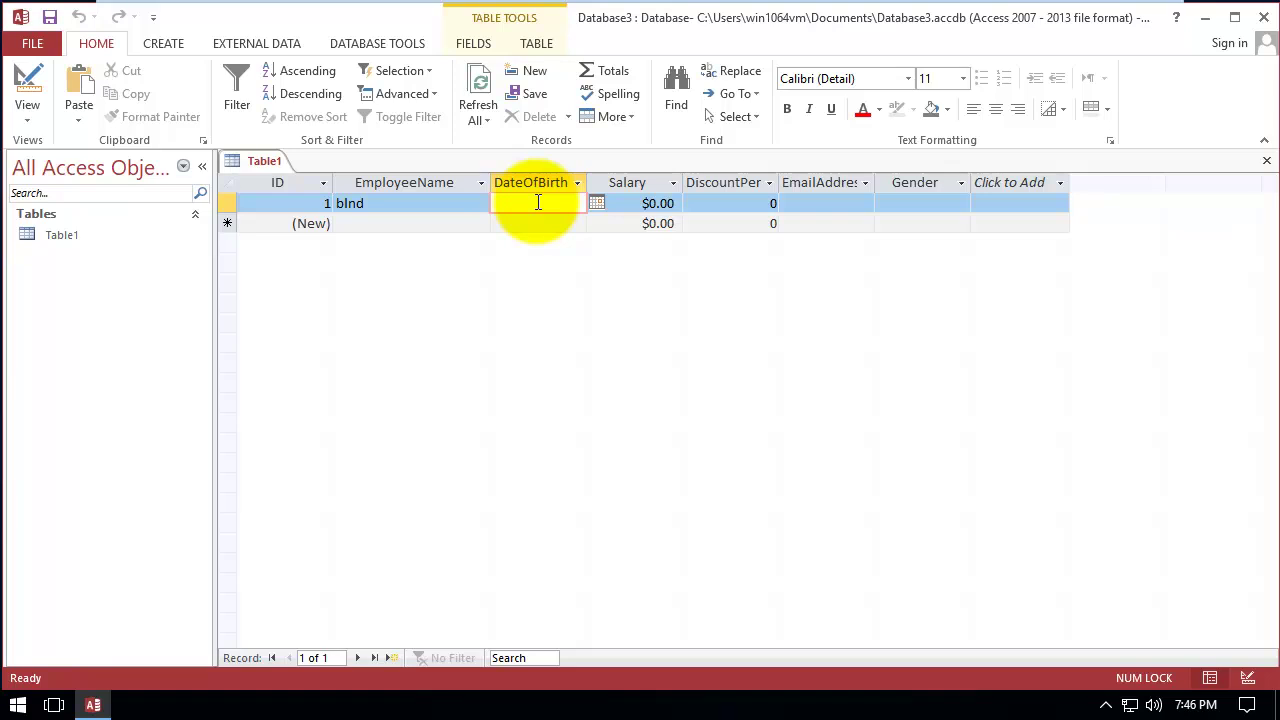
Try a DateOfBirth one day after today in the first record, and clear the date again
left_click(597, 202)
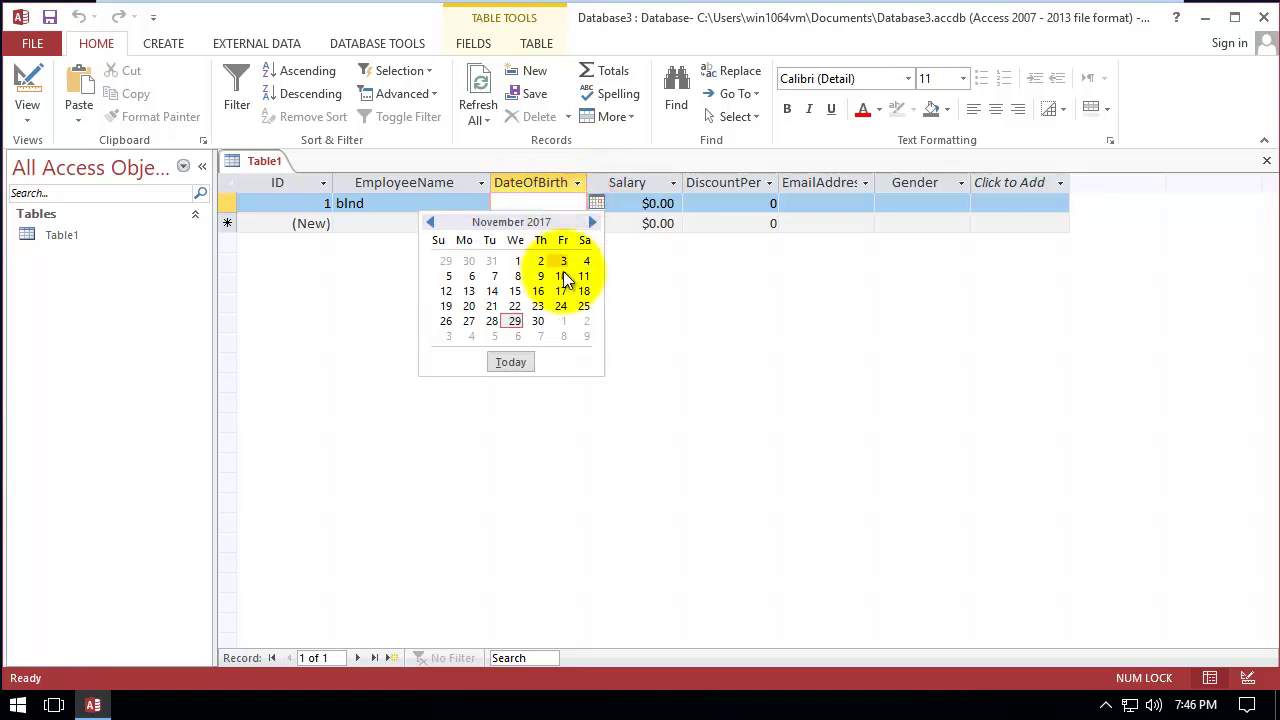
left_click(538, 325)
left_click(643, 202)
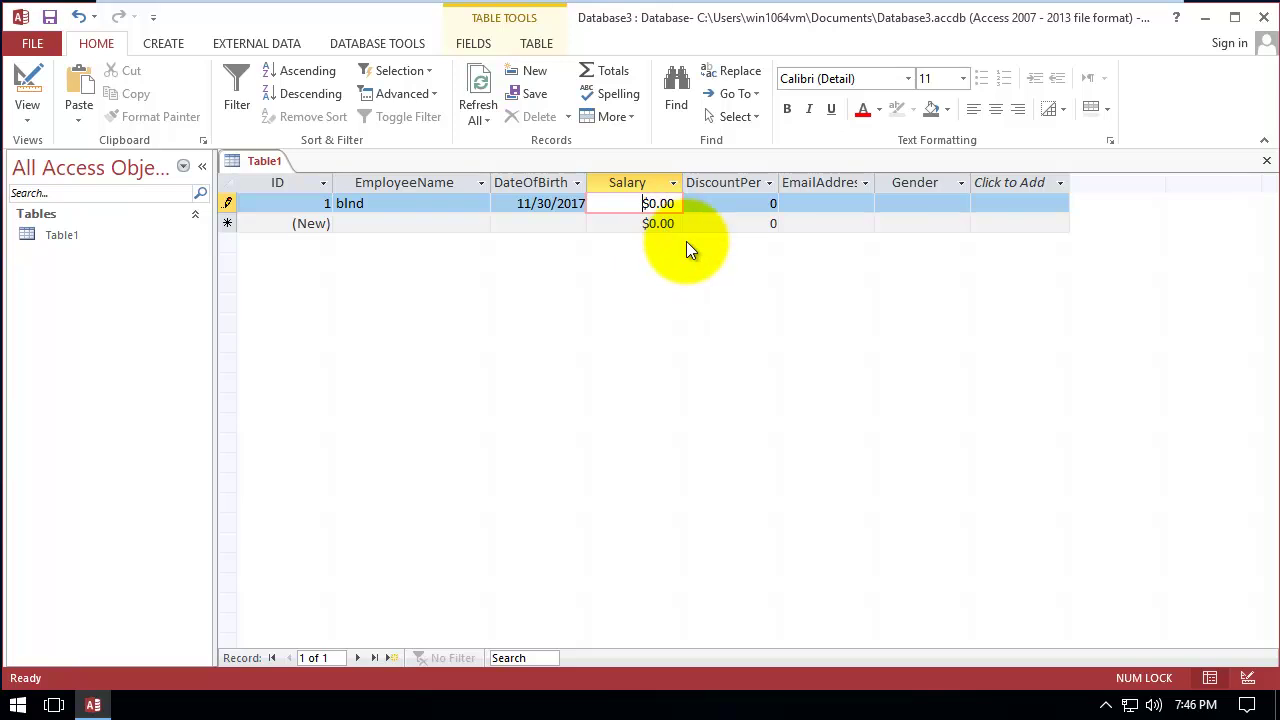
left_click(545, 203)
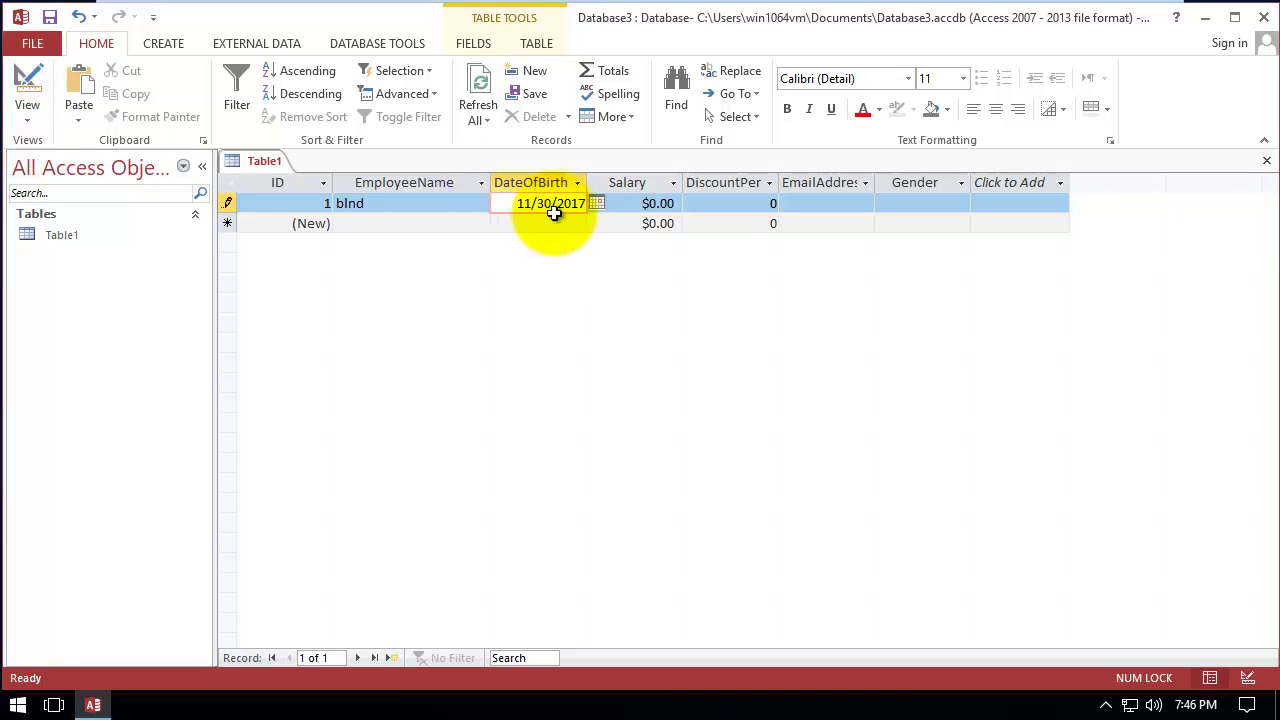
left_click_drag(519, 205, 584, 202)
key("Delete")
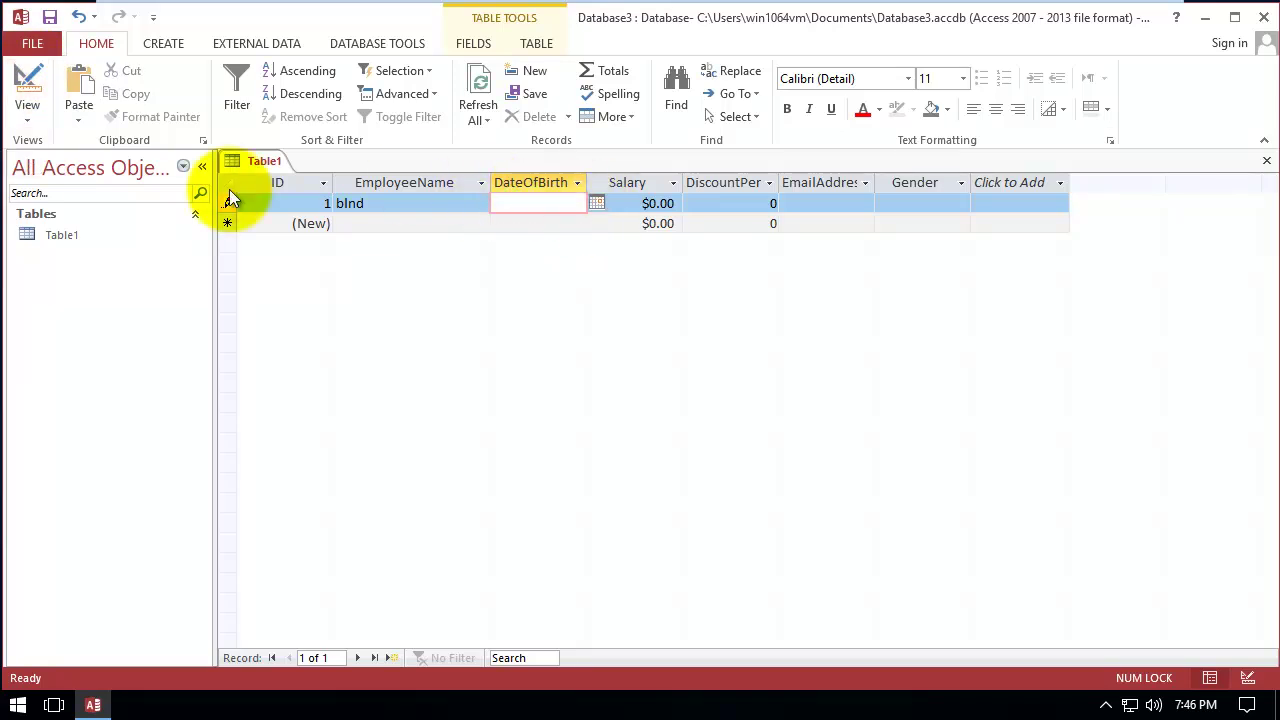
In Design view, build the validation rule "Is Null Or <=Date()" for the DateOfBirth field
left_click(30, 85)
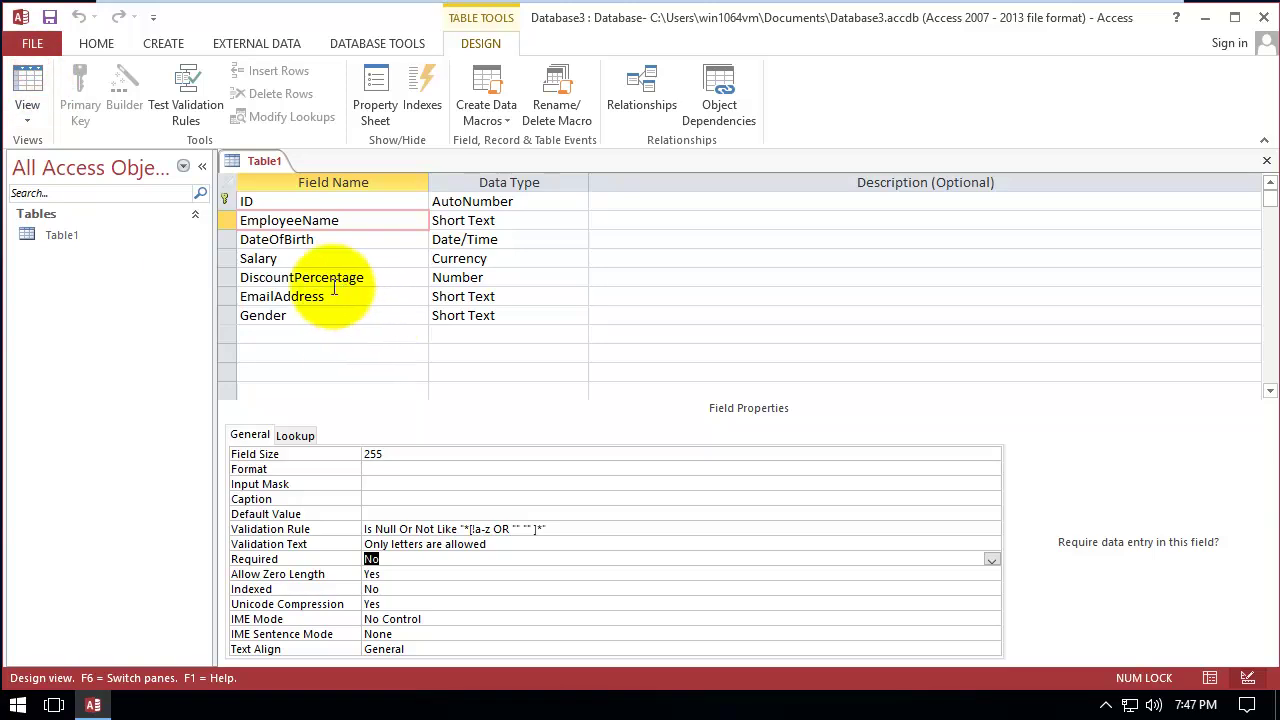
left_click(297, 240)
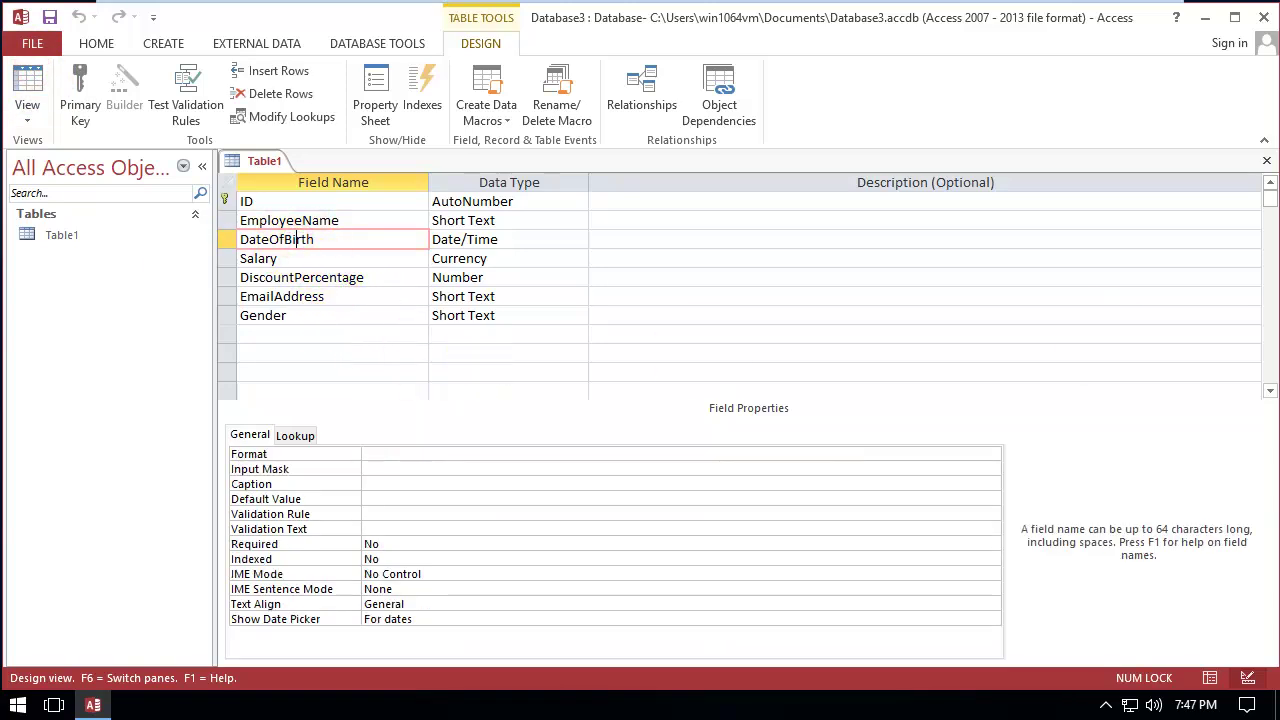
right_click(384, 515)
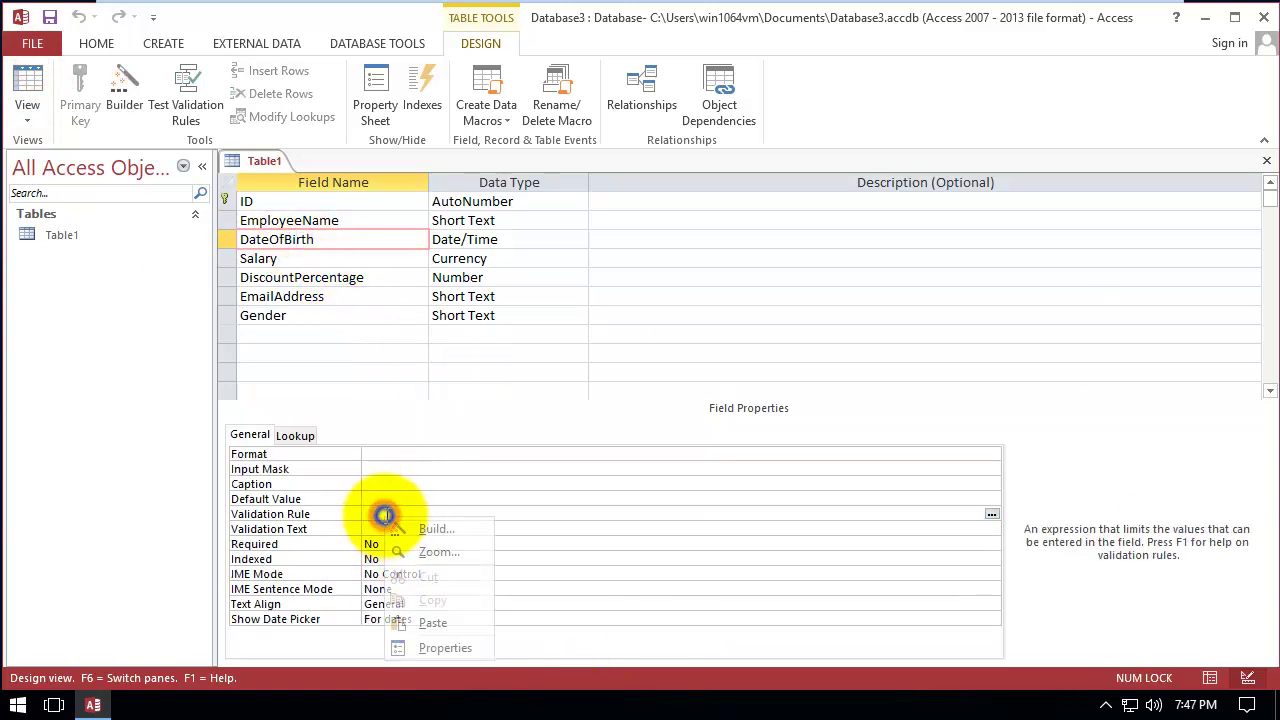
left_click(430, 530)
left_click(461, 219)
type("Is null or")
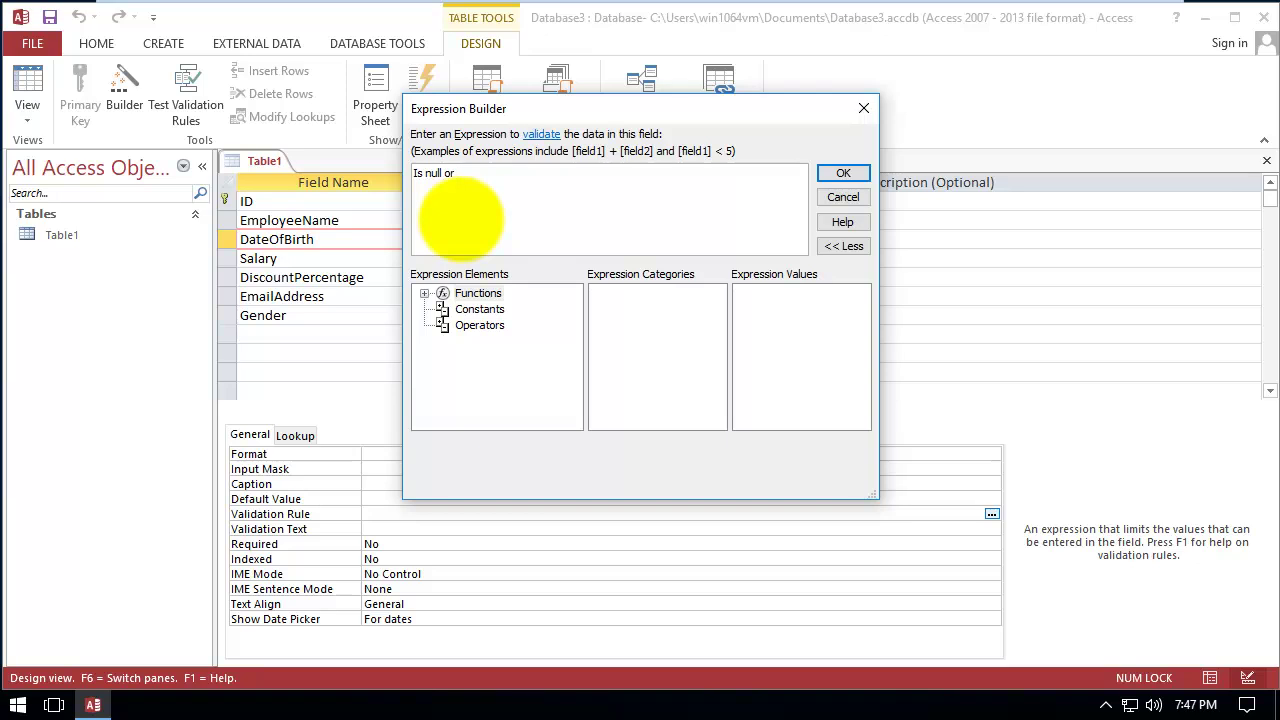
type(" <")
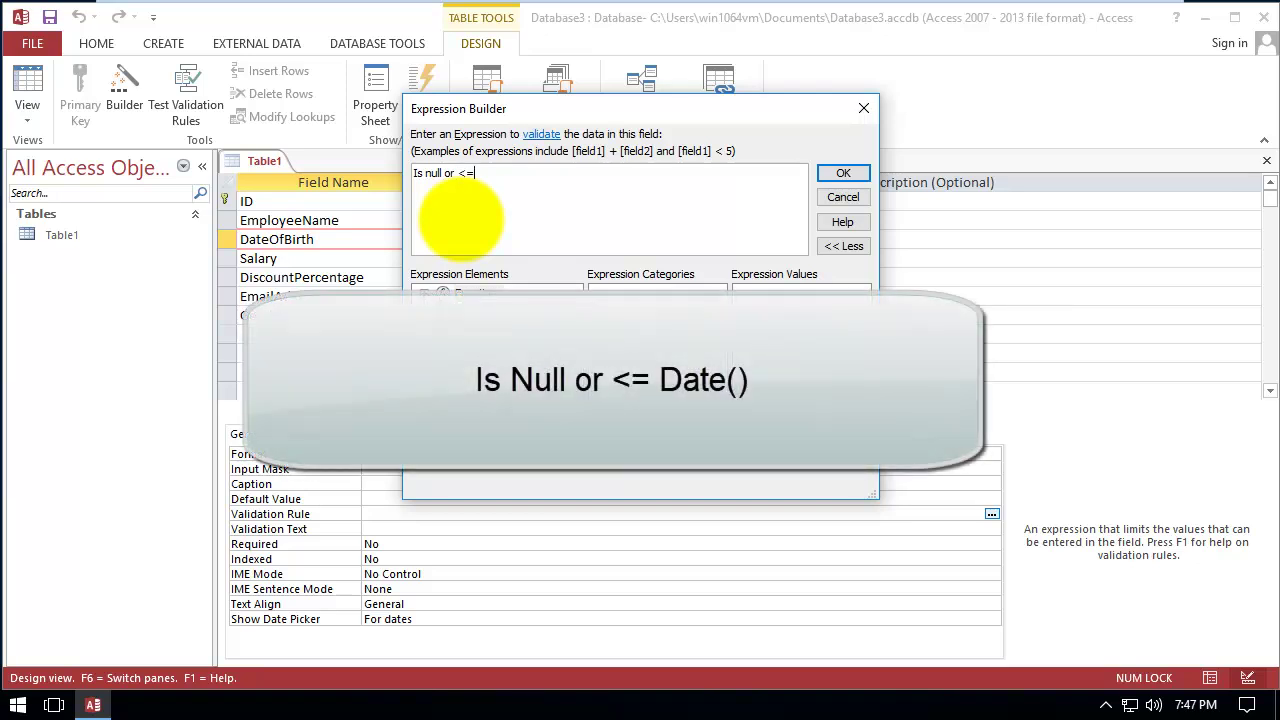
type("= Date()")
left_click(842, 173)
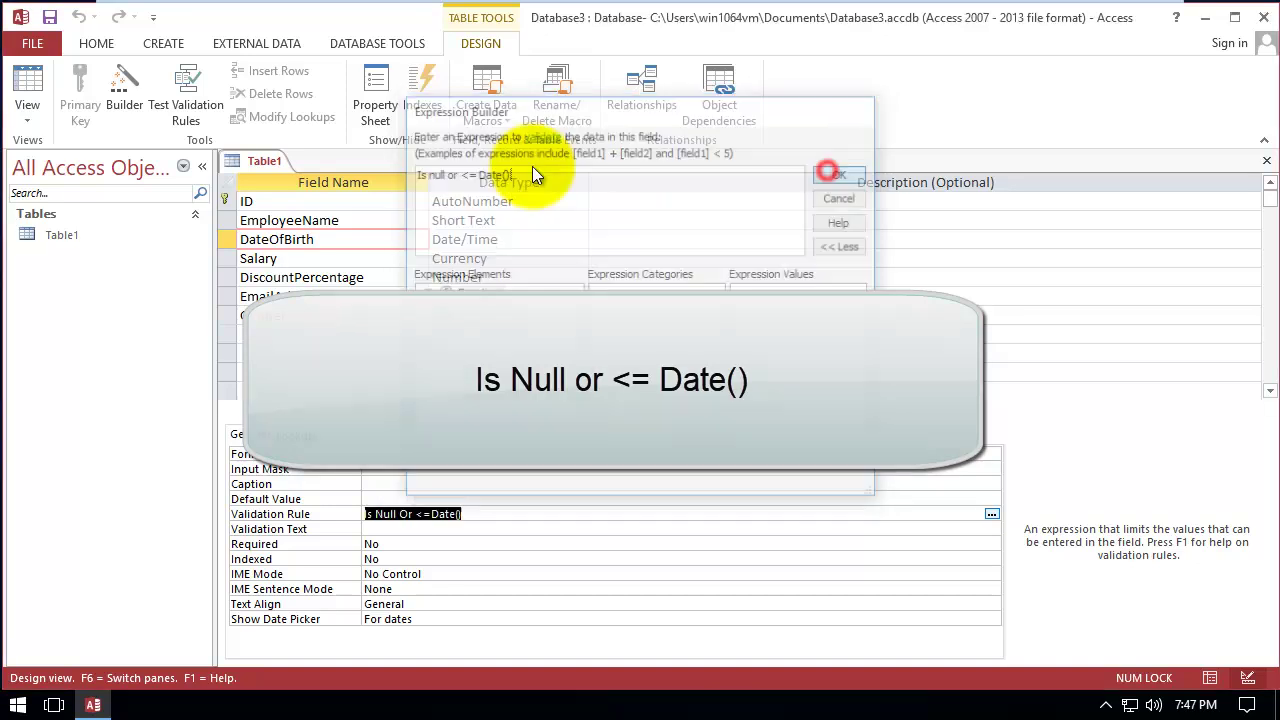
Set the DateOfBirth field's validation text to "Date of birth must be smaller than or equal to today" and save the table
left_click(410, 530)
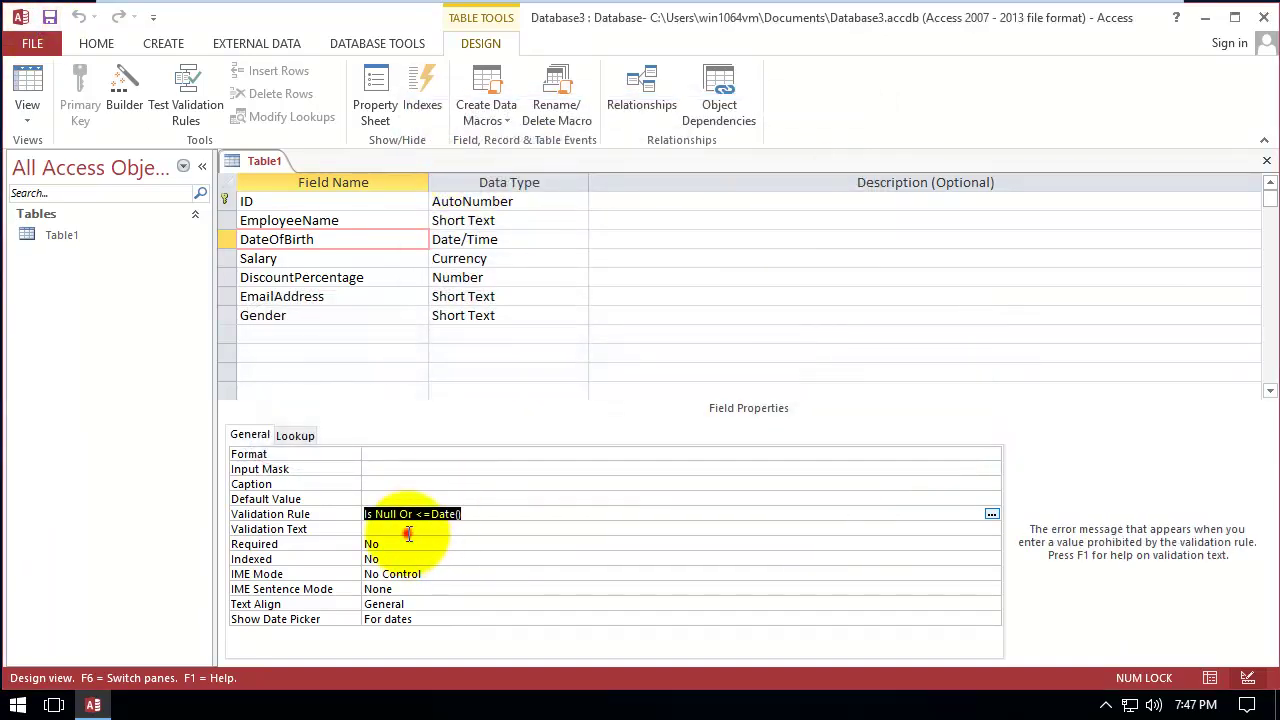
type("Date of birth ")
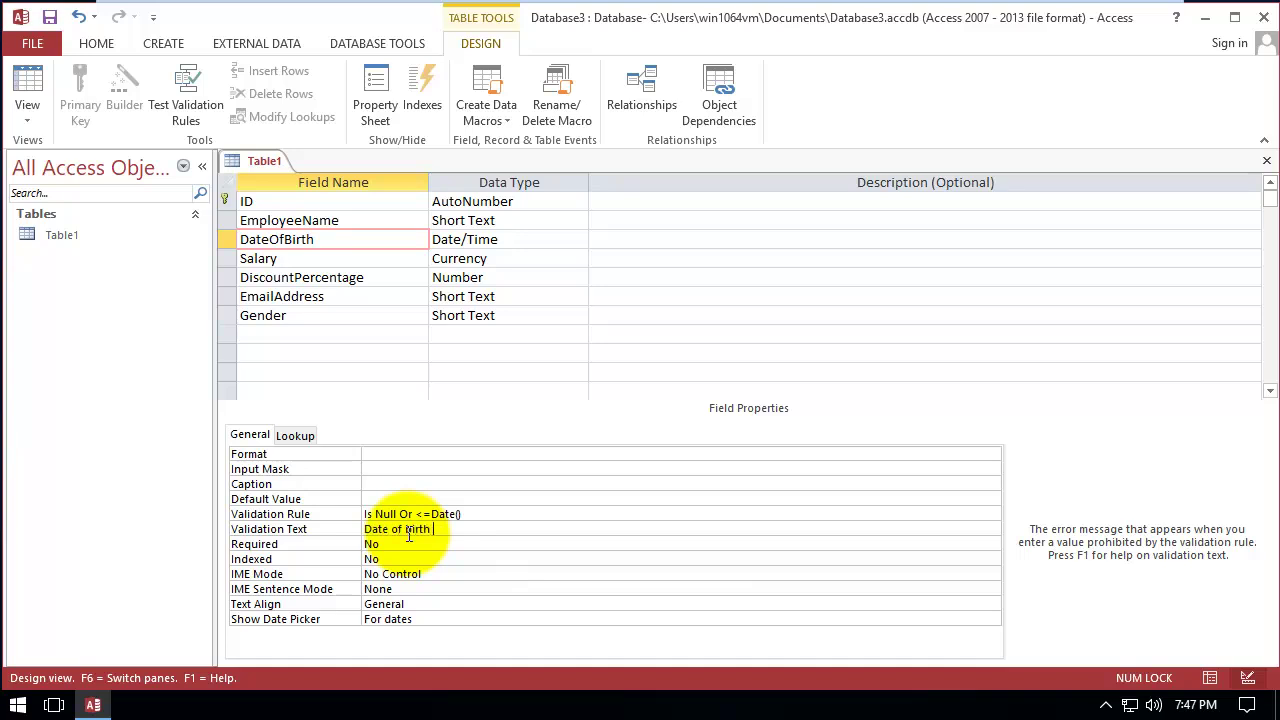
type("must be smaller than or equl")
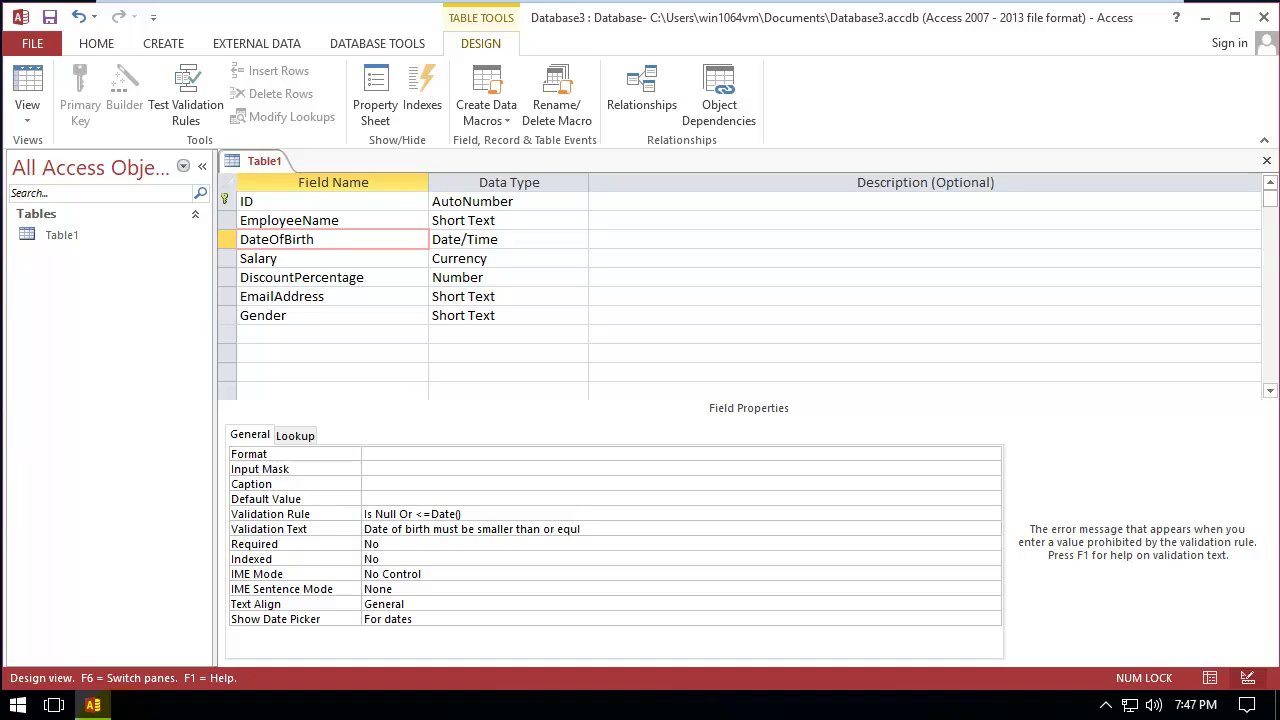
type("day")
key("Return")
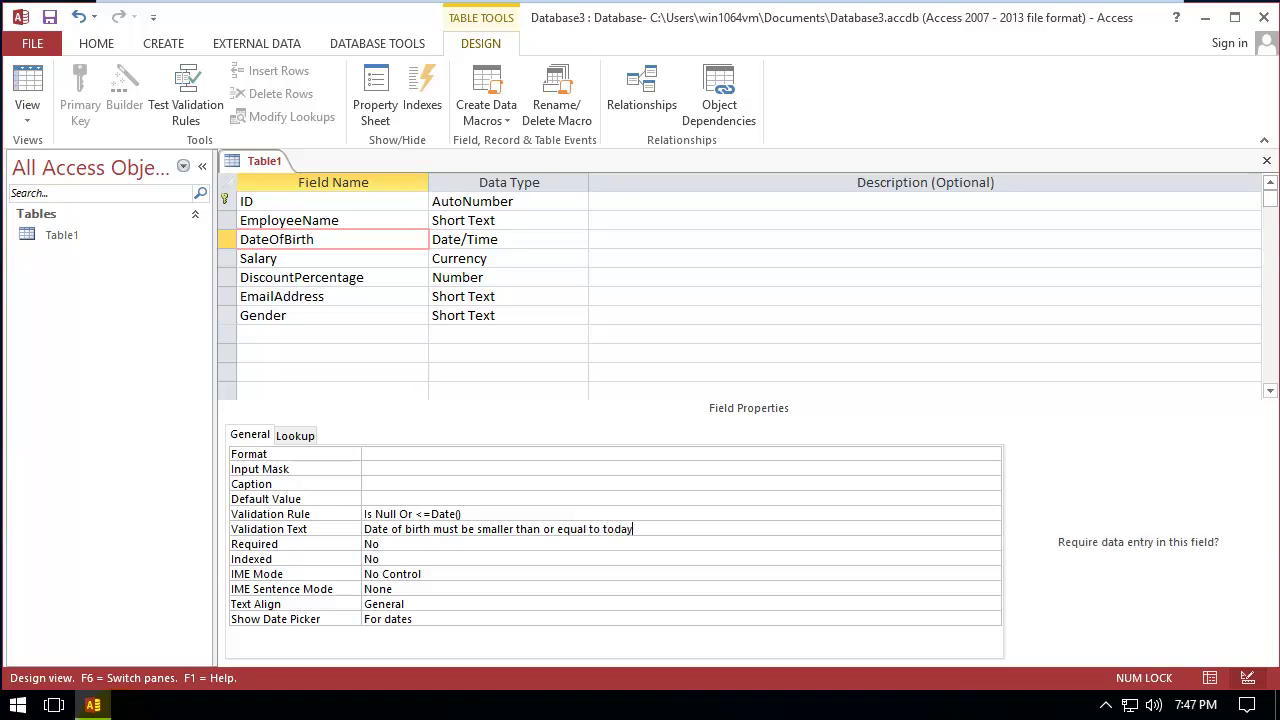
left_click(49, 16)
left_click(564, 414)
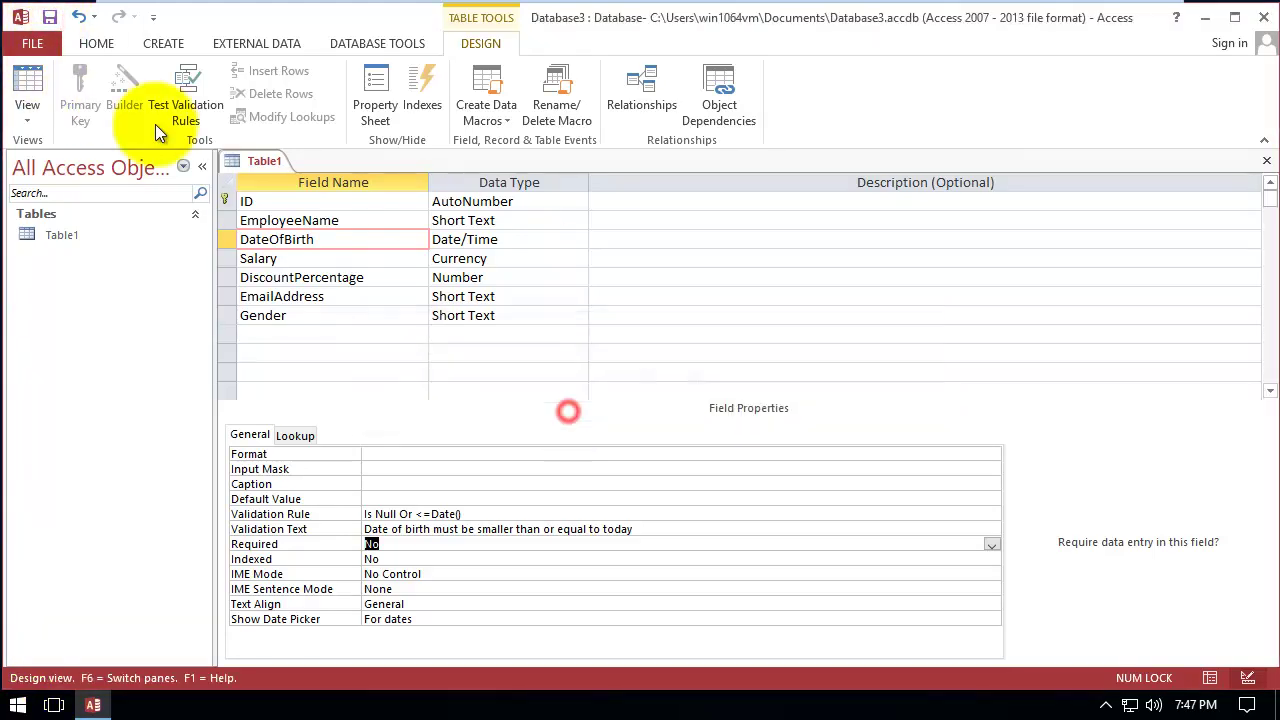
In Datasheet view, set the first record's DateOfBirth to the date two weeks before today
left_click(22, 88)
left_click(560, 200)
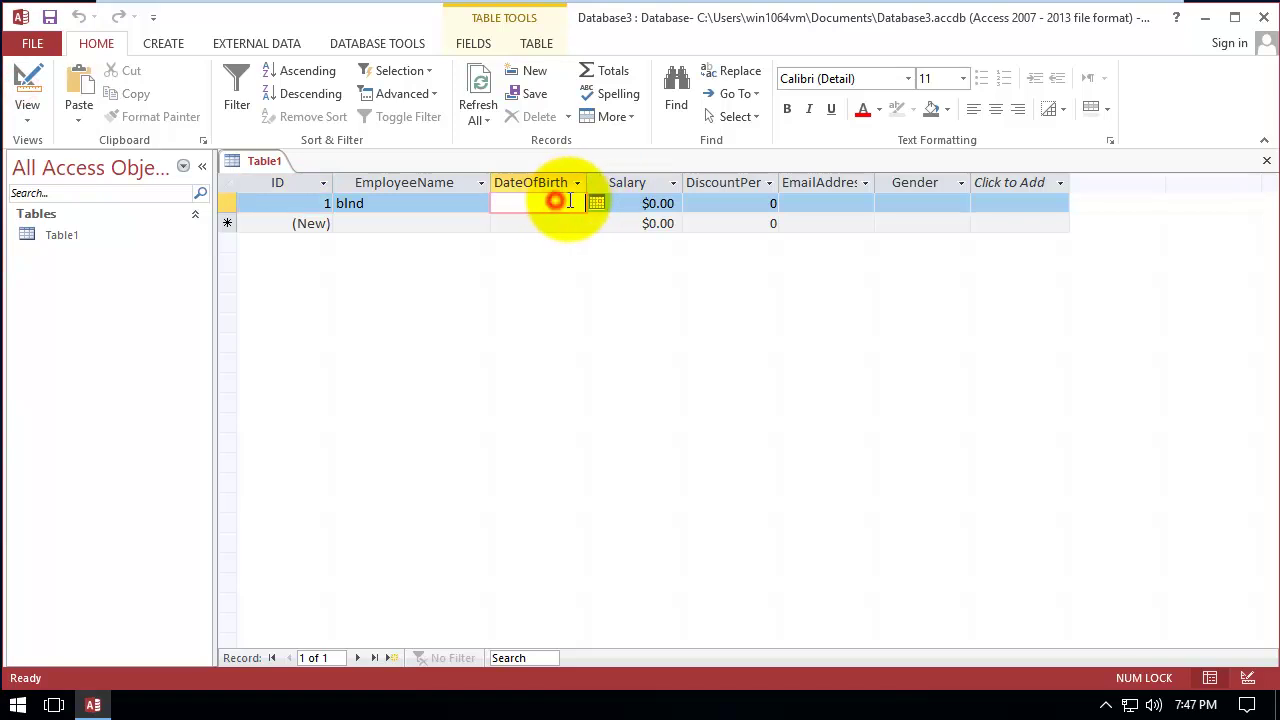
left_click(596, 202)
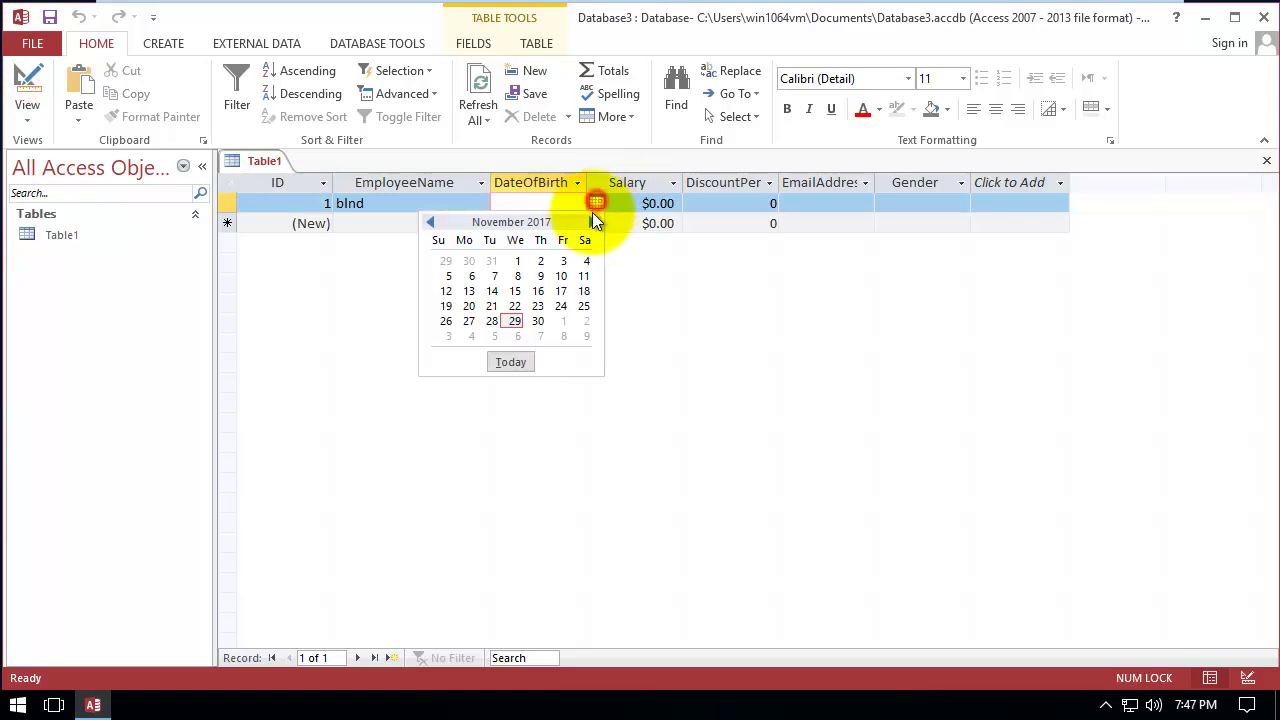
left_click(514, 290)
left_click(456, 200)
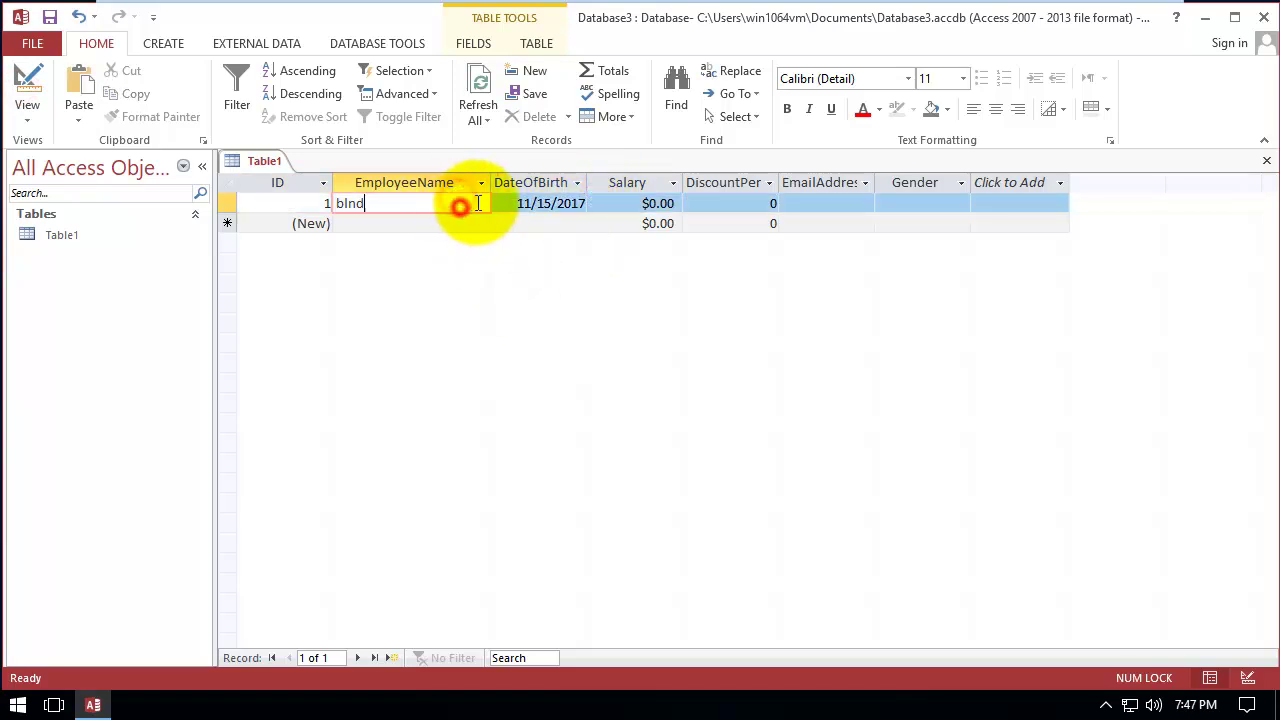
Test the DateOfBirth rule by replacing the first record's date with the day after today, and discard the change
left_click(512, 204)
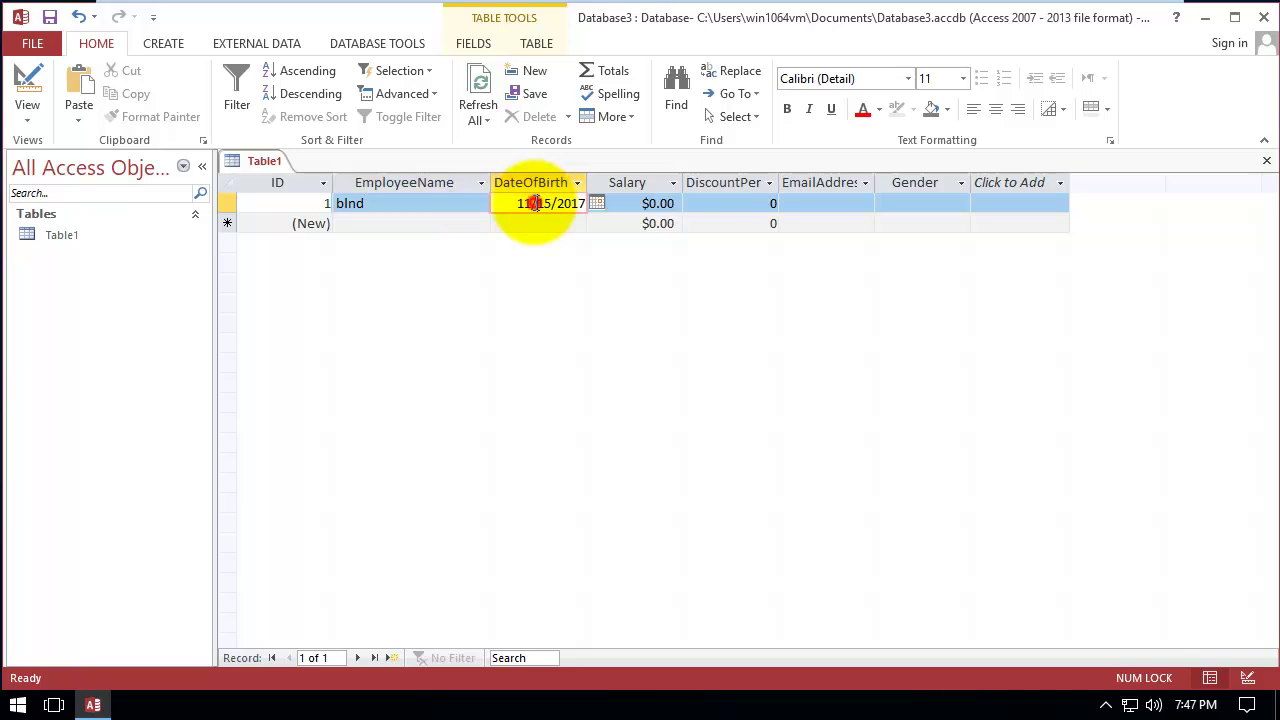
key("Delete")
left_click(596, 203)
left_click(536, 321)
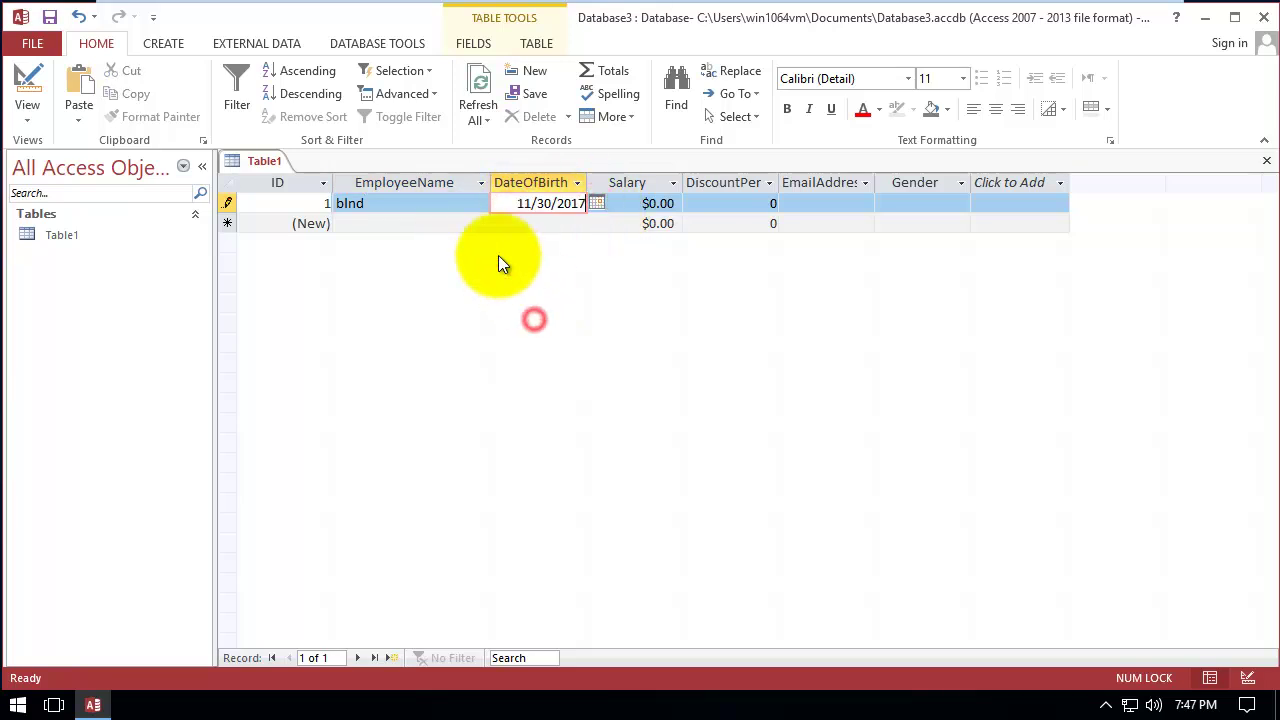
left_click(460, 201)
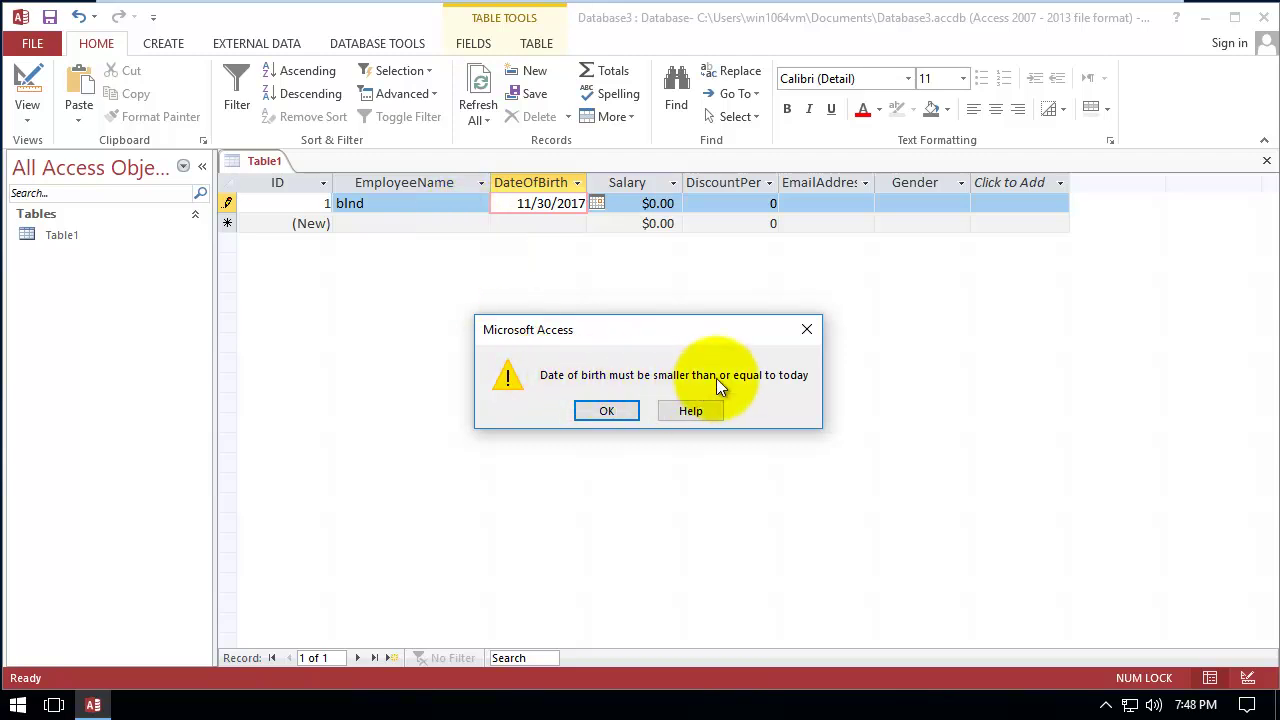
left_click(617, 414)
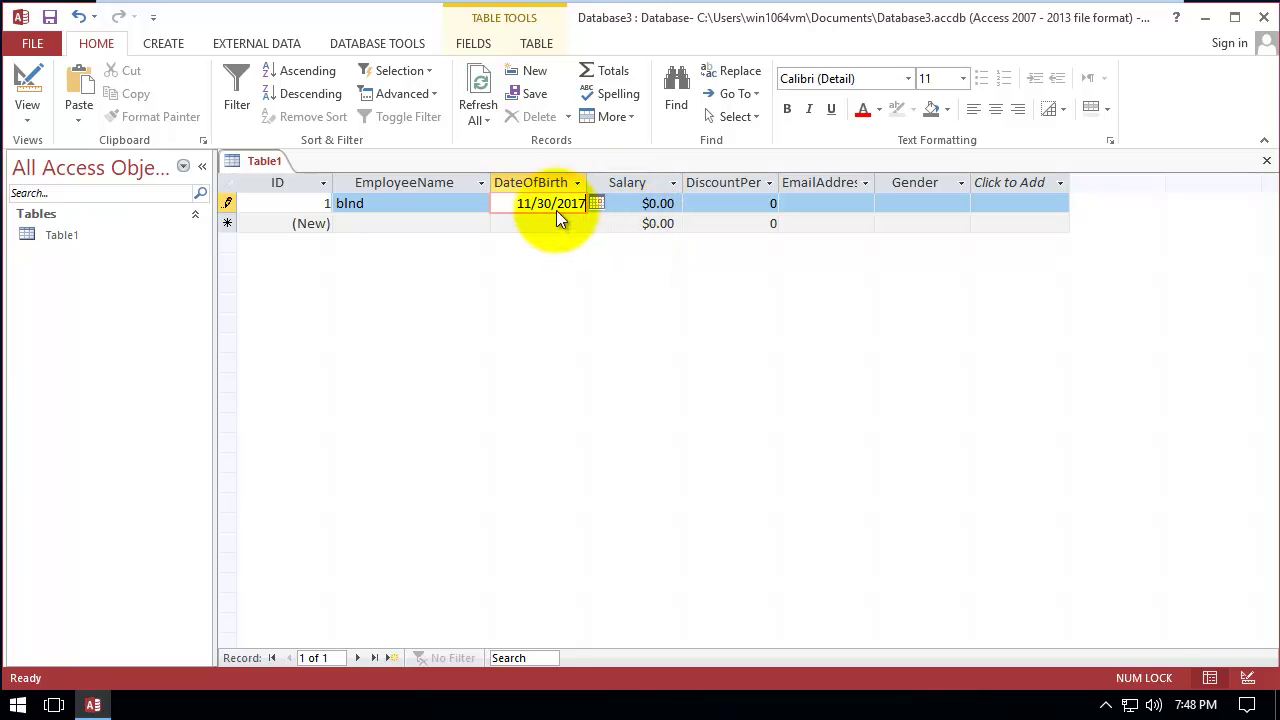
key("Escape")
Try 1000 and 1000000 as the first record's Salary, committing each value
left_click(621, 203)
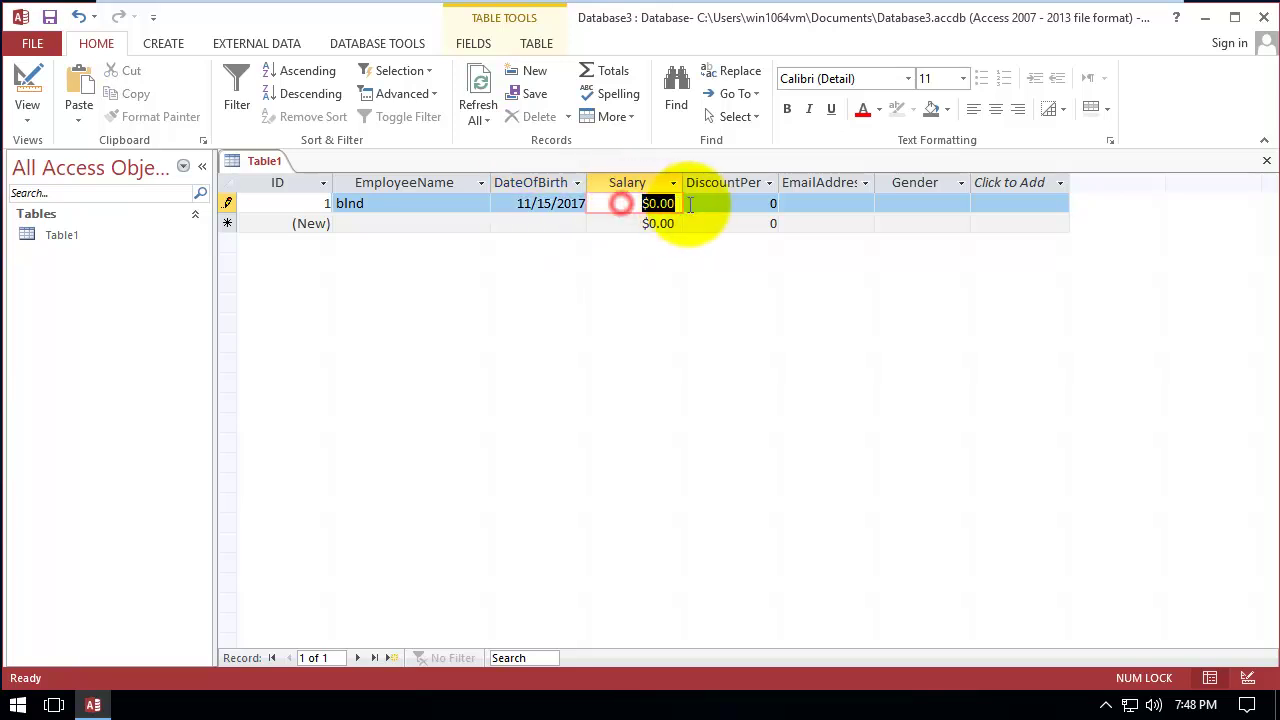
type("1000")
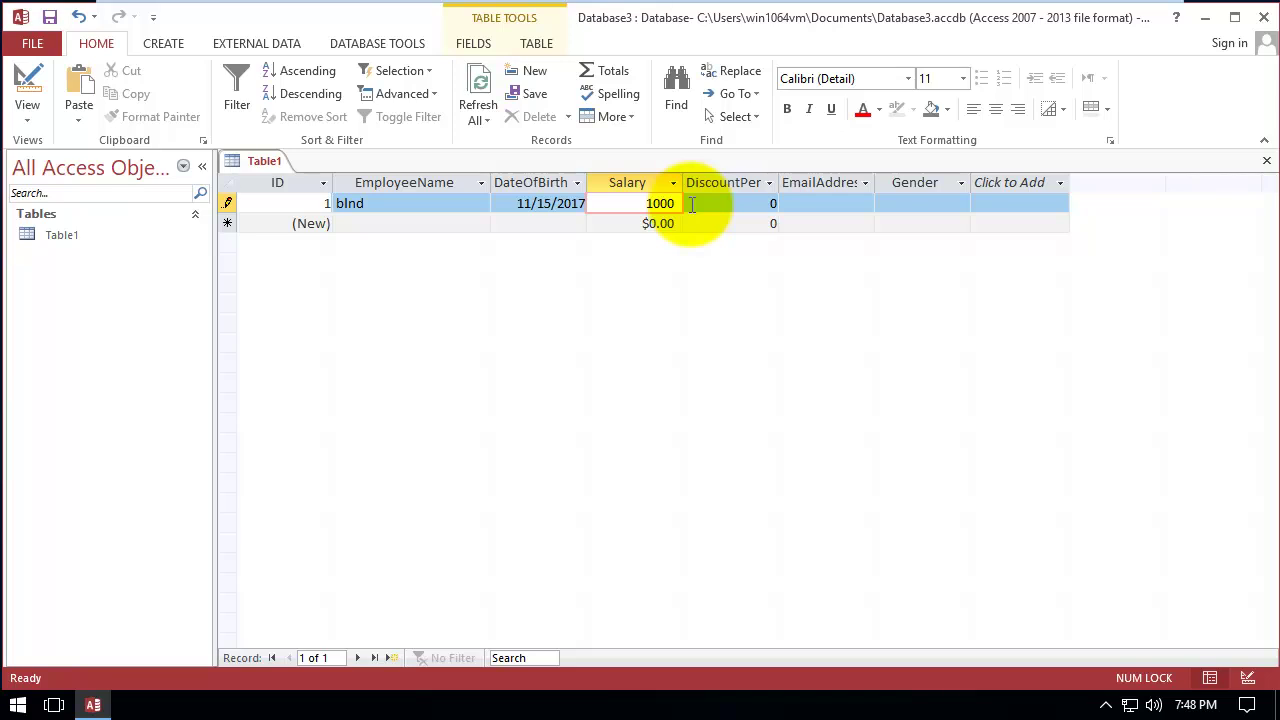
key("Tab")
key("shift+Tab")
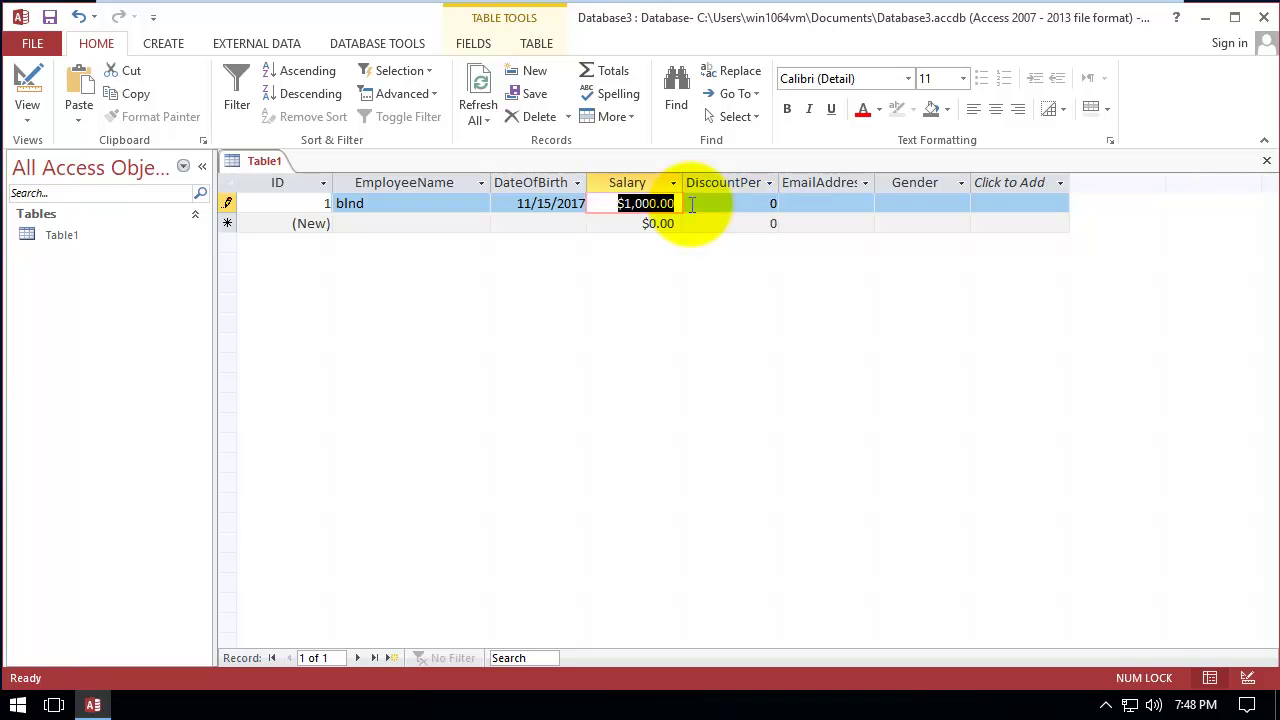
type("1000000")
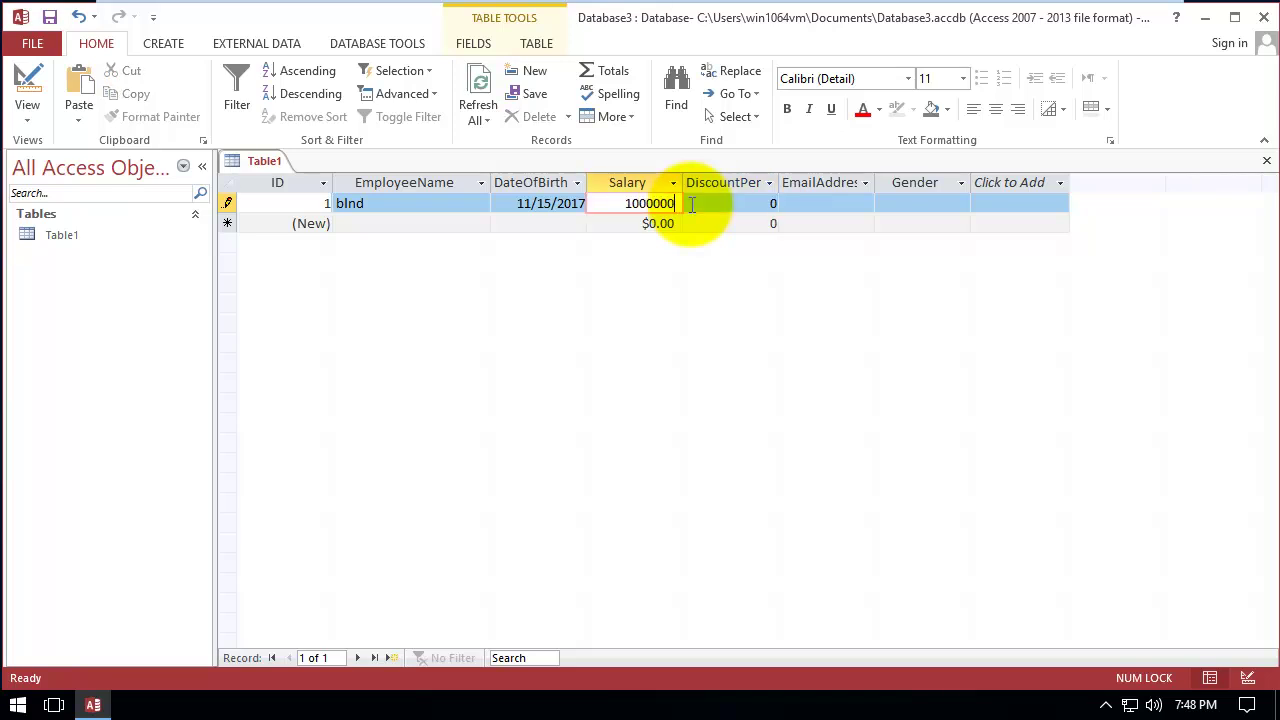
key("Tab")
key("shift+Tab")
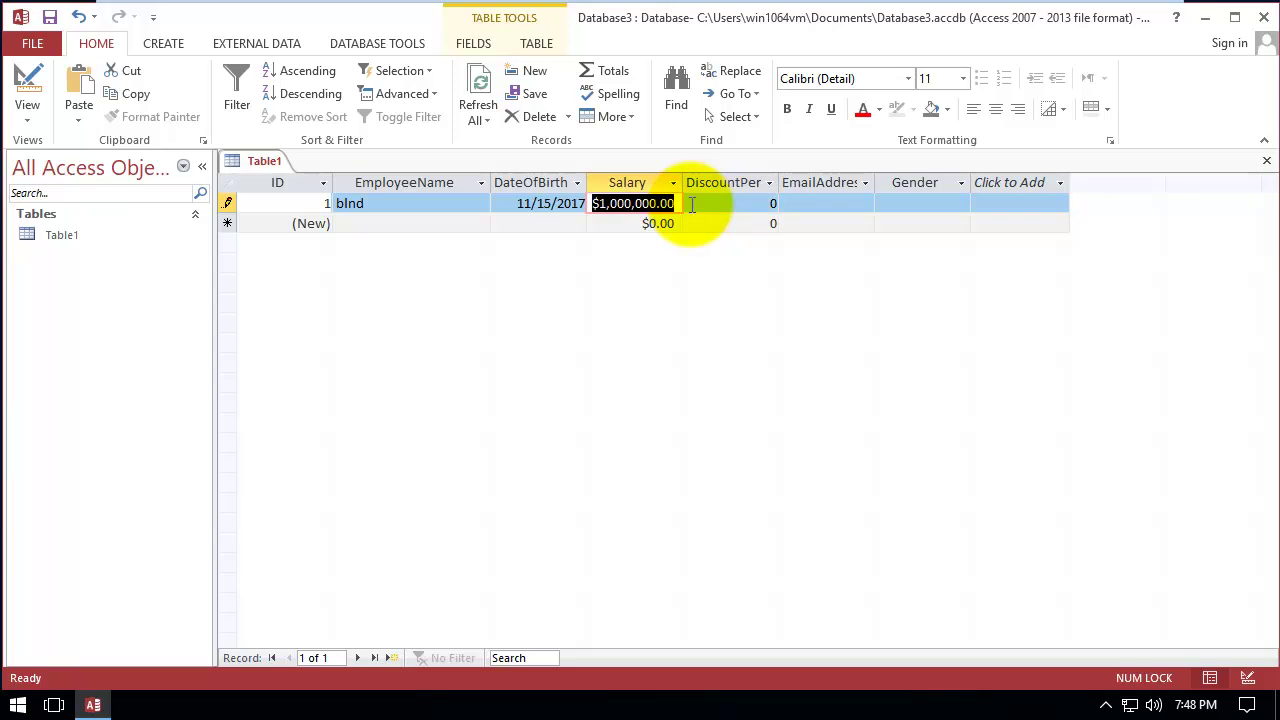
Set the first record's Salary to the negative value -250
type("-250")
key("Tab")
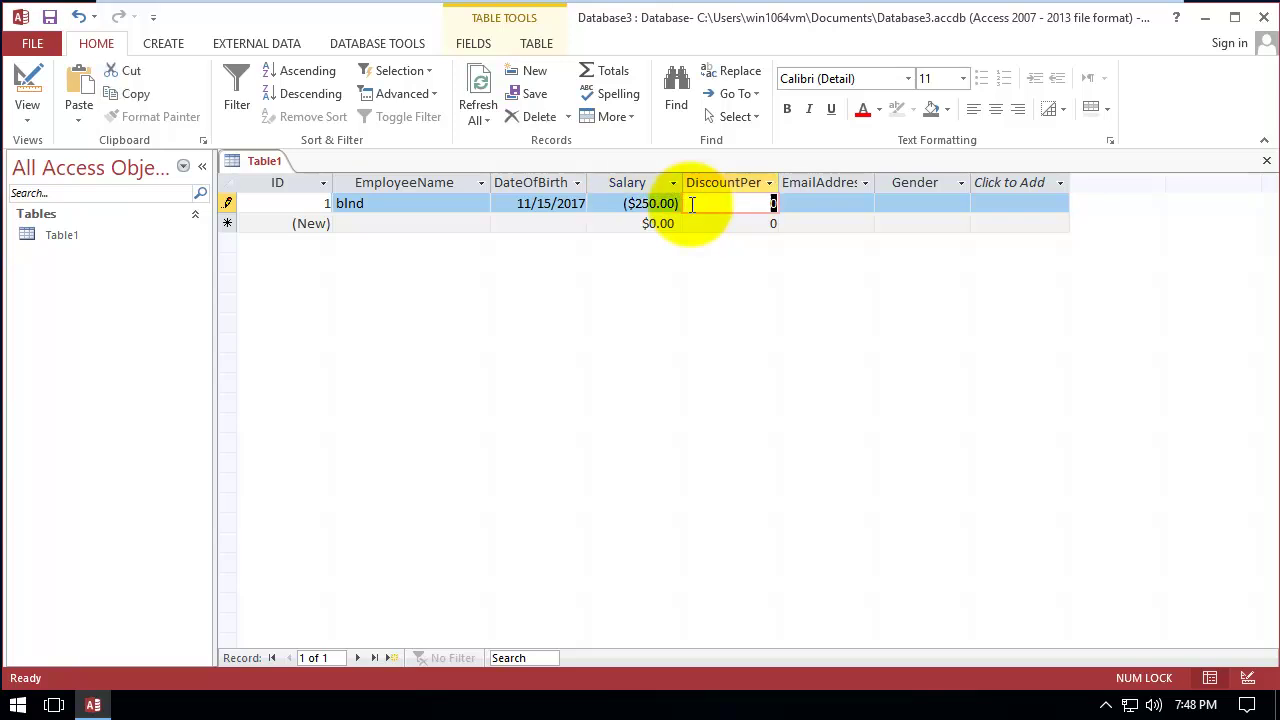
key("shift+Tab")
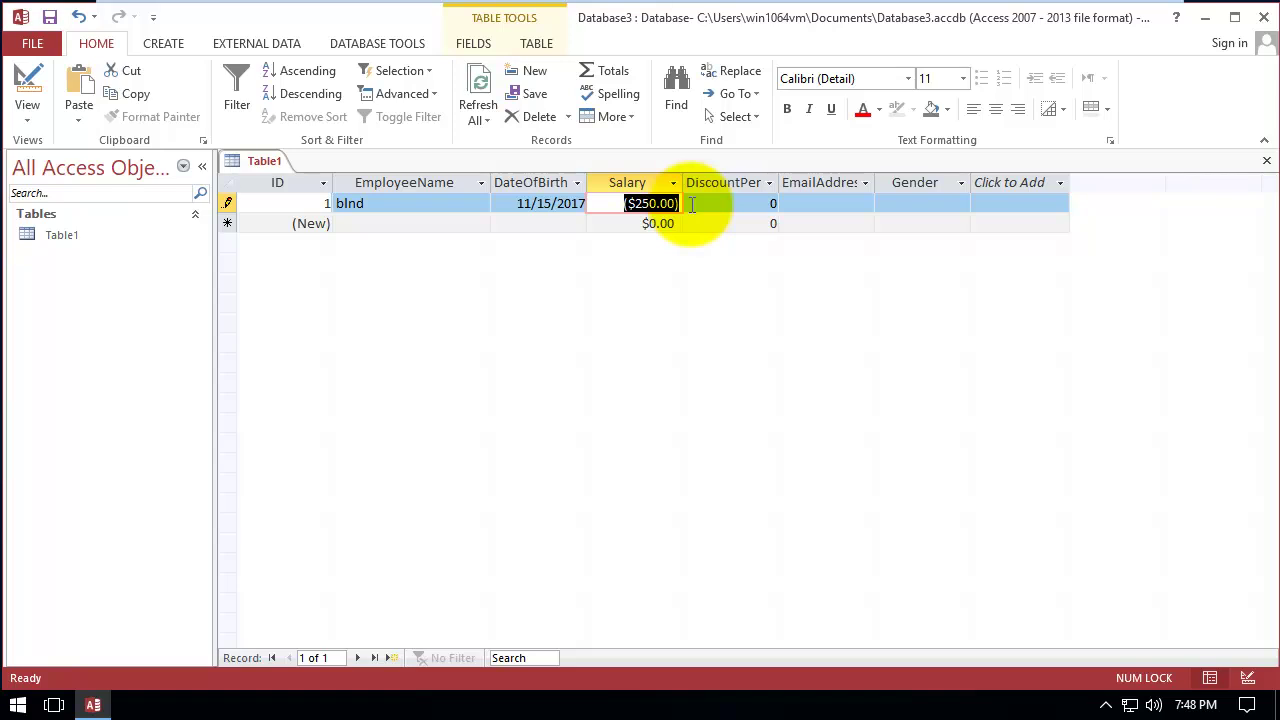
In Design view, set the Salary field's validation rule to "Between 0 And 10000"
left_click(27, 85)
left_click(265, 256)
left_click(382, 529)
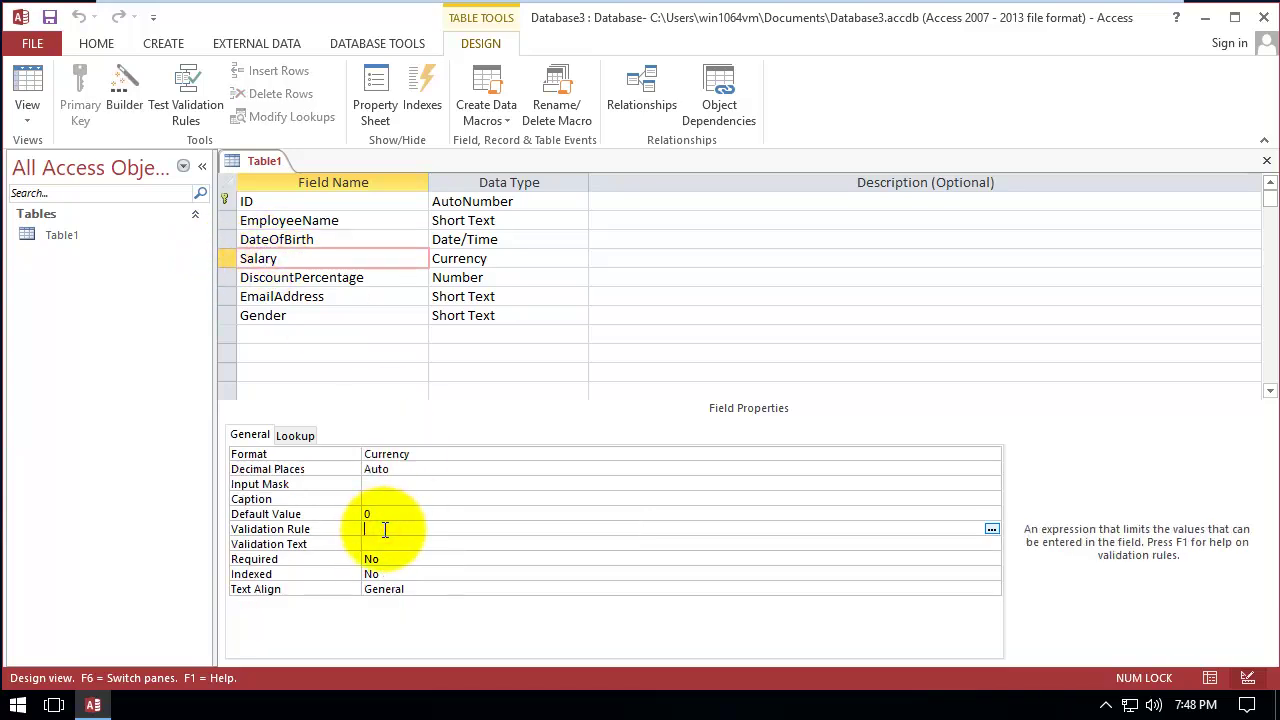
type("between ")
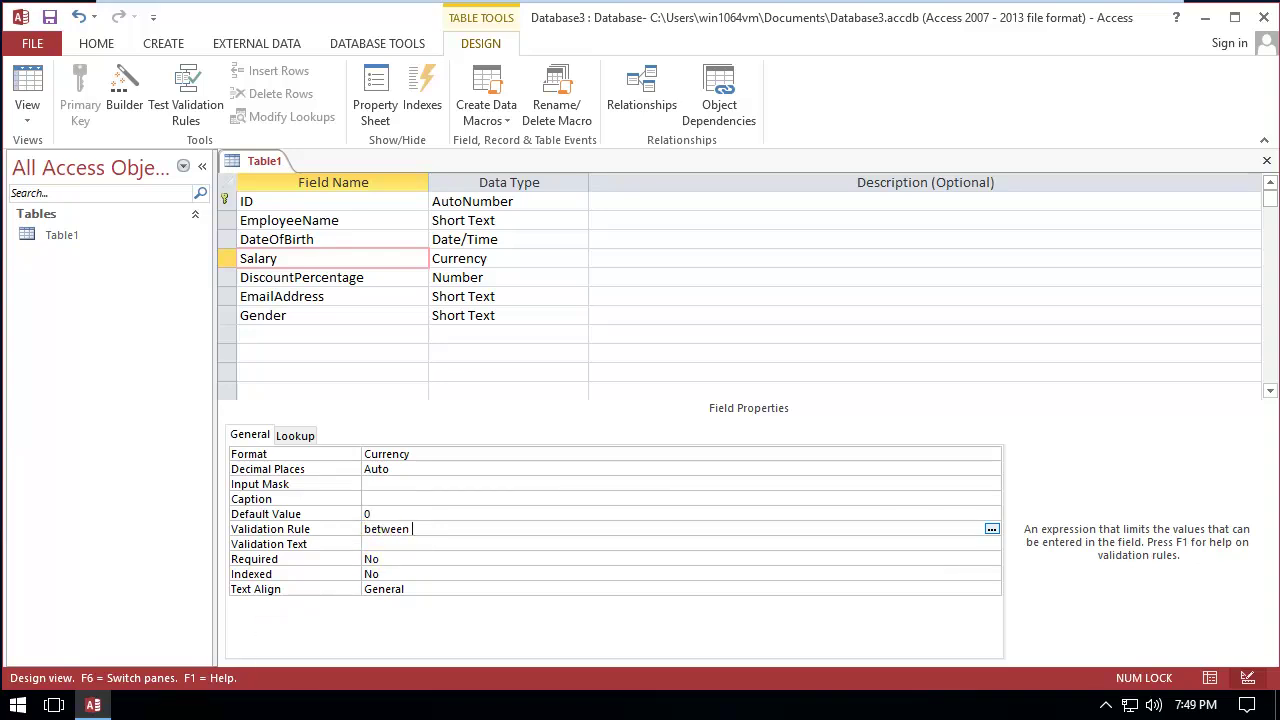
type("0 and 10000")
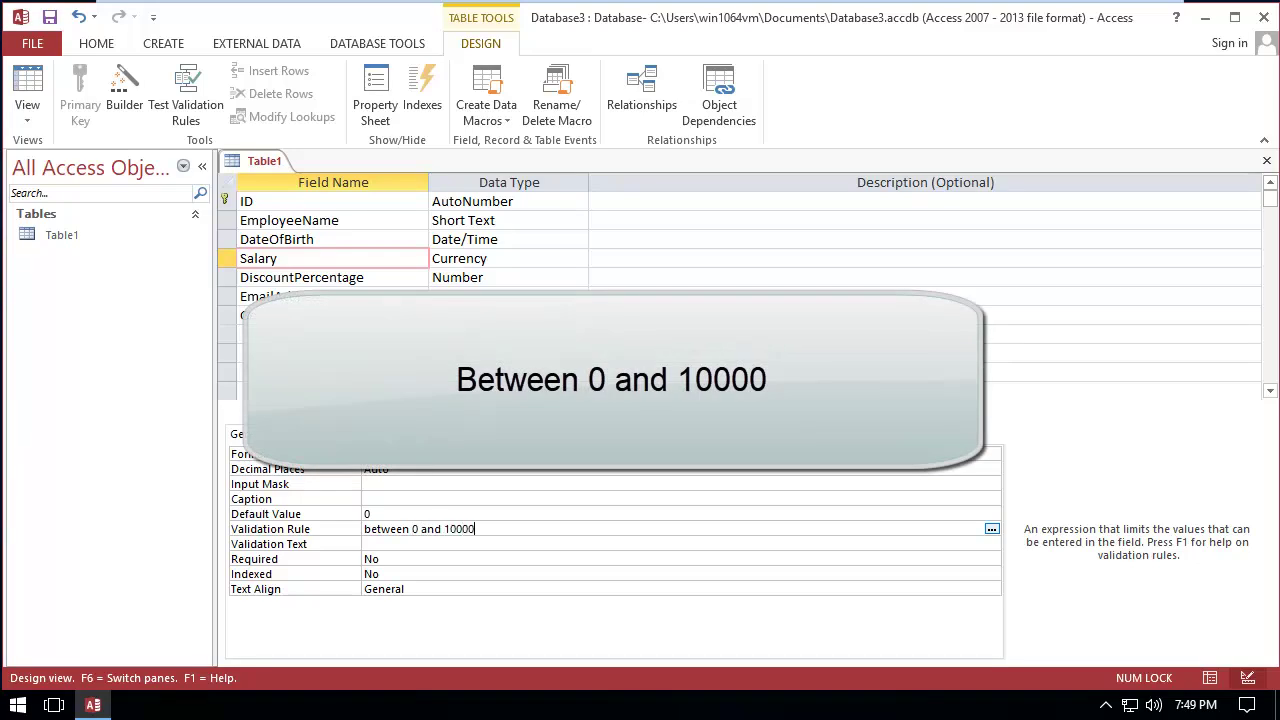
key("Return")
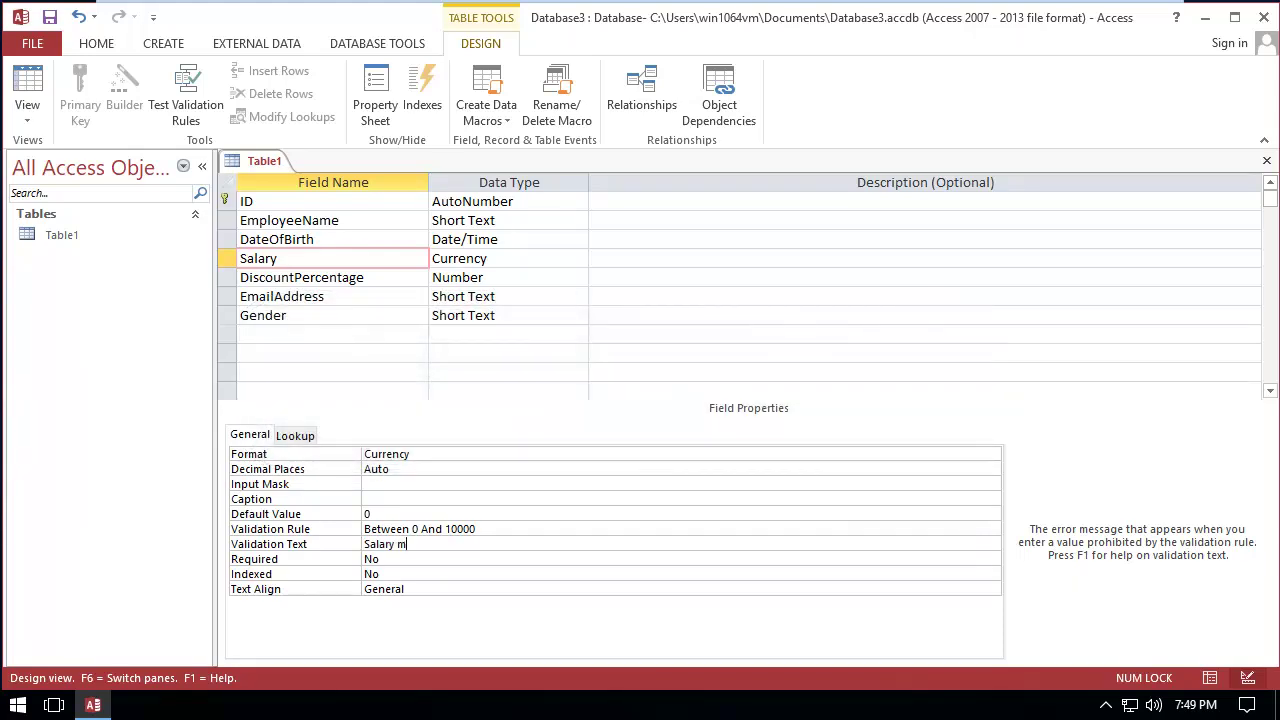
Set the Salary field's validation text to "Salary must be between 0 and 10000"
type("Salary must be between 0 and")
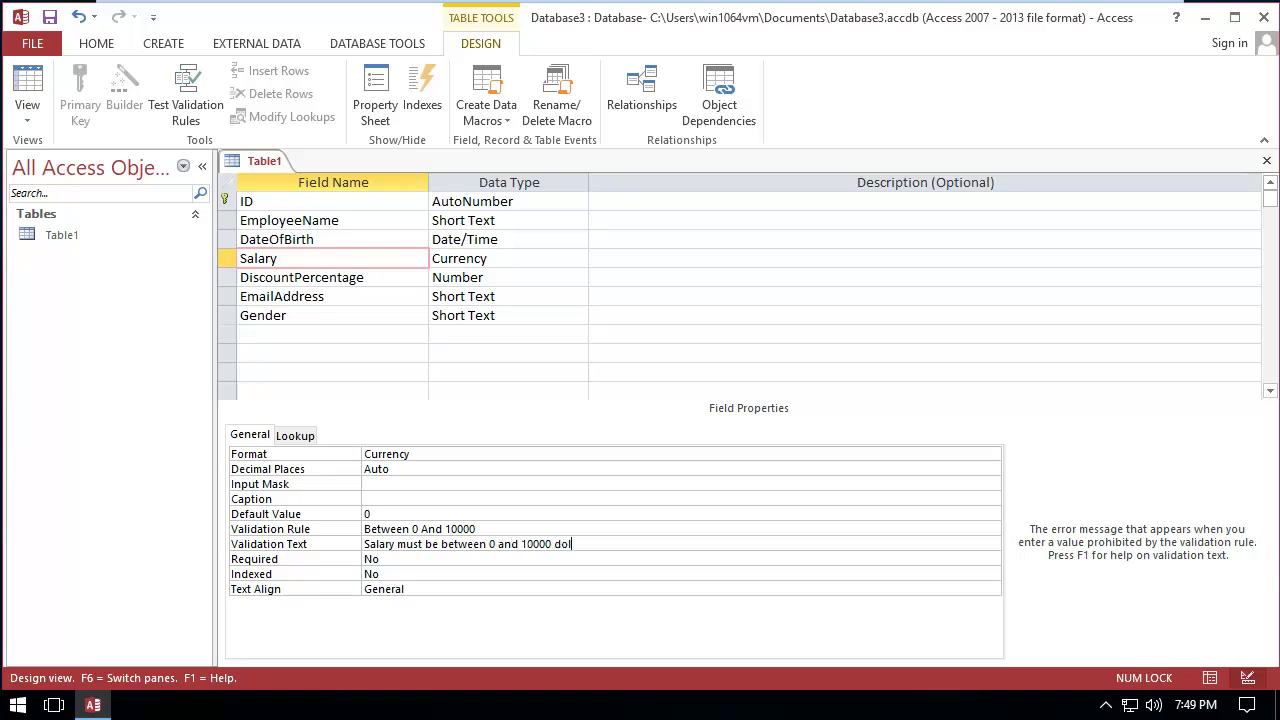
type(" 10000")
key("Return")
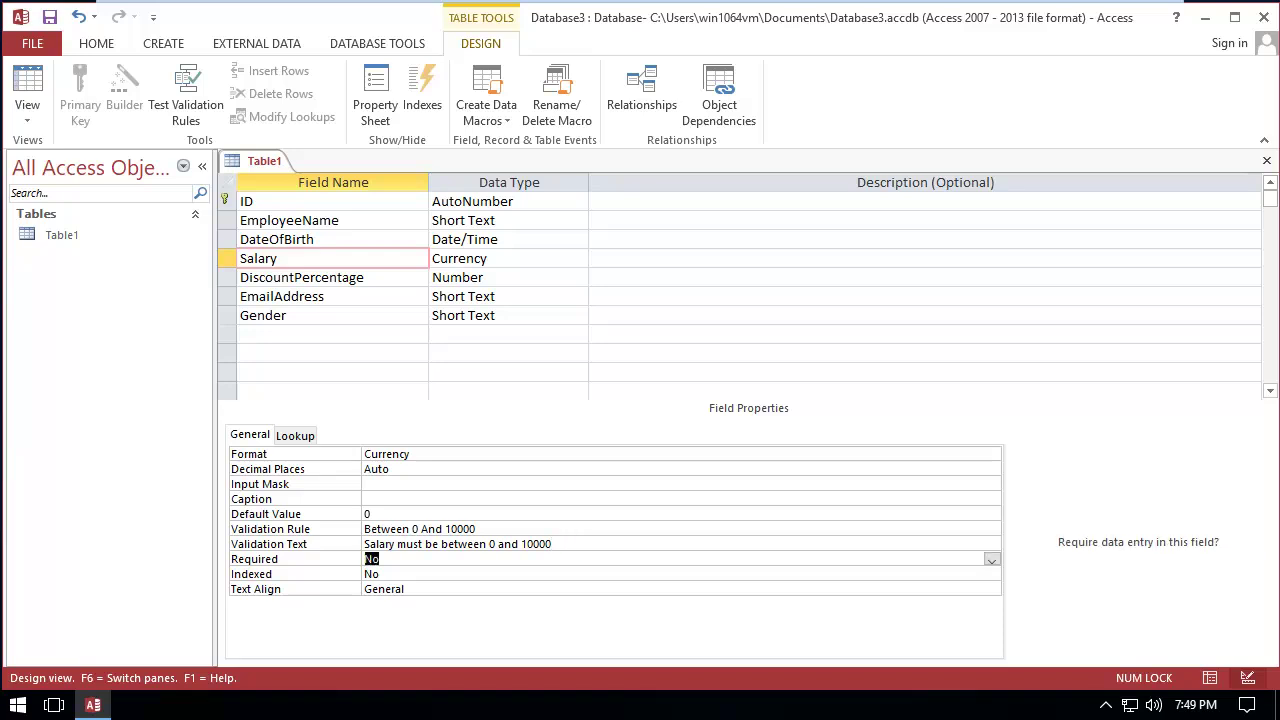
Save the table design, test the existing data while keeping the new Salary rule, and return to Datasheet view
left_click(49, 17)
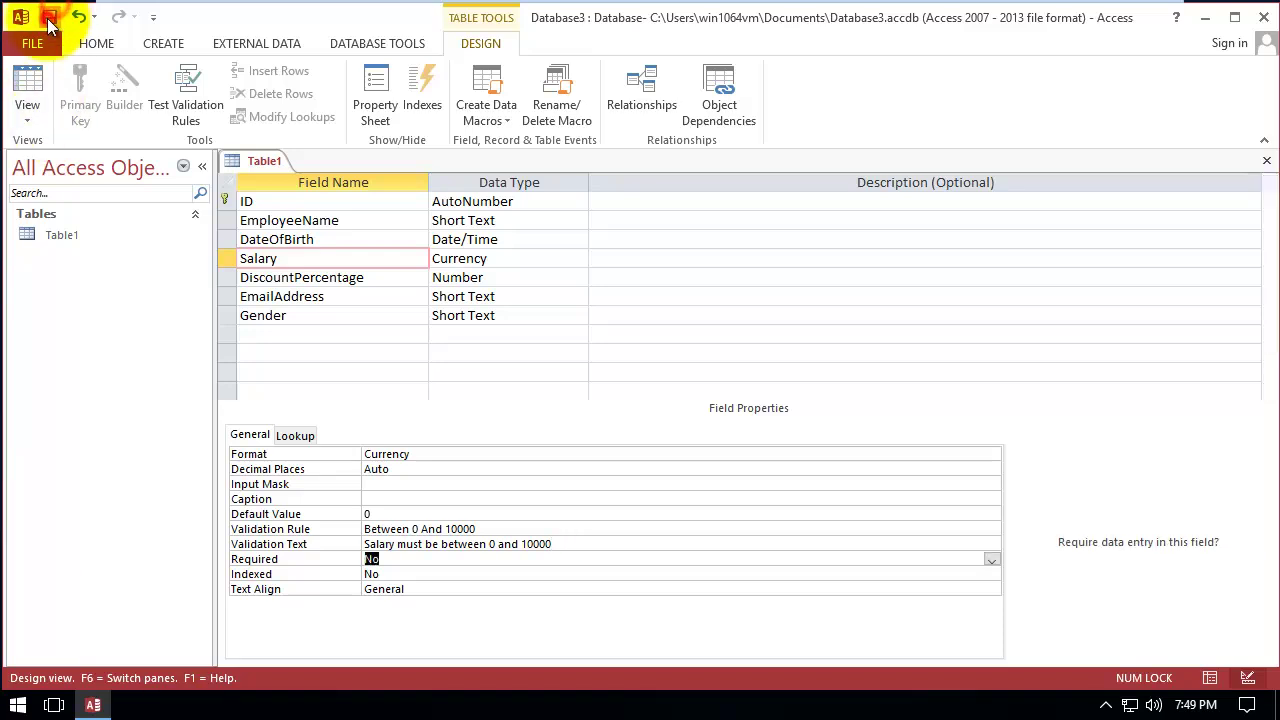
left_click(562, 415)
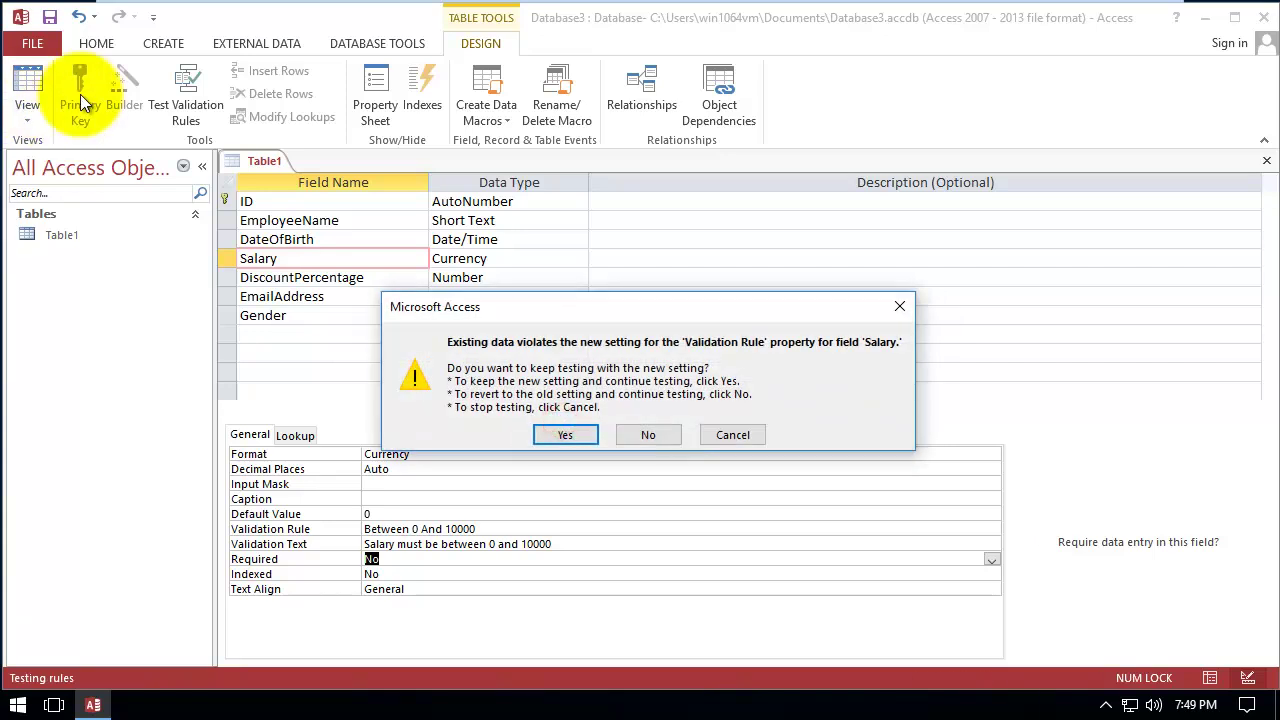
left_click(562, 434)
left_click(16, 83)
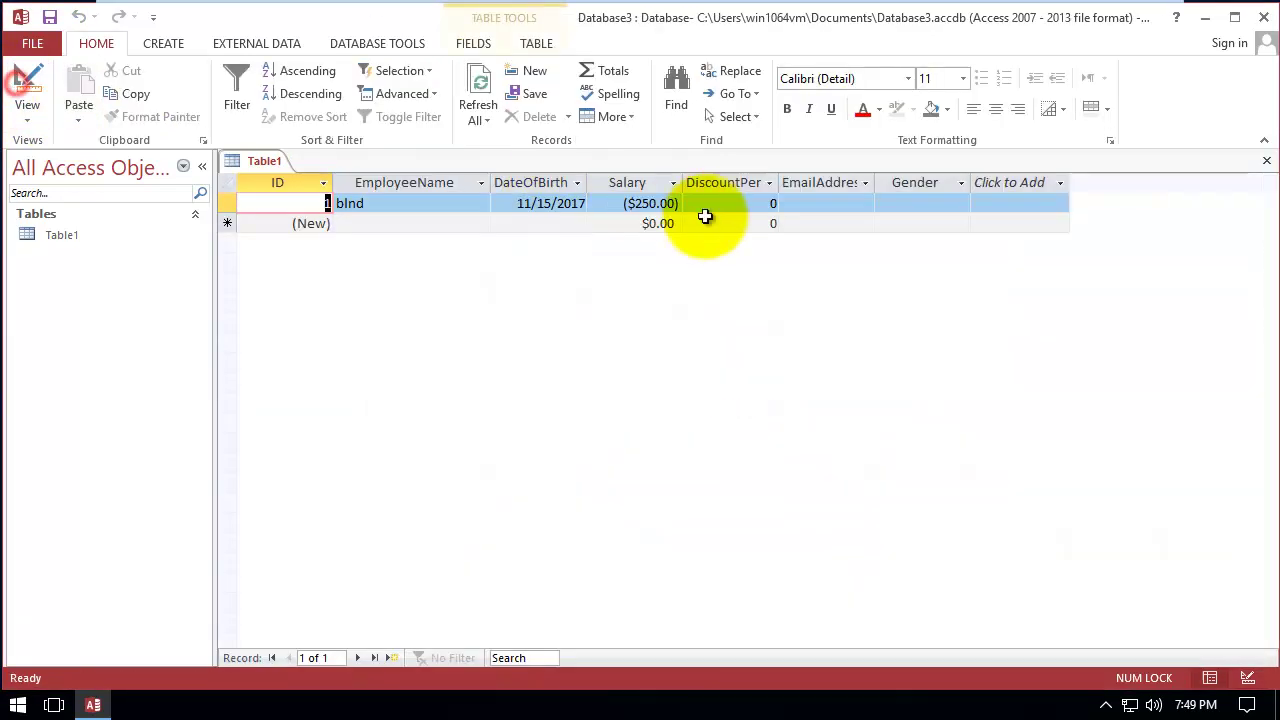
Clear the first record's Salary and enter 1,000 in its place
left_click(635, 205)
key("Delete")
key("Tab")
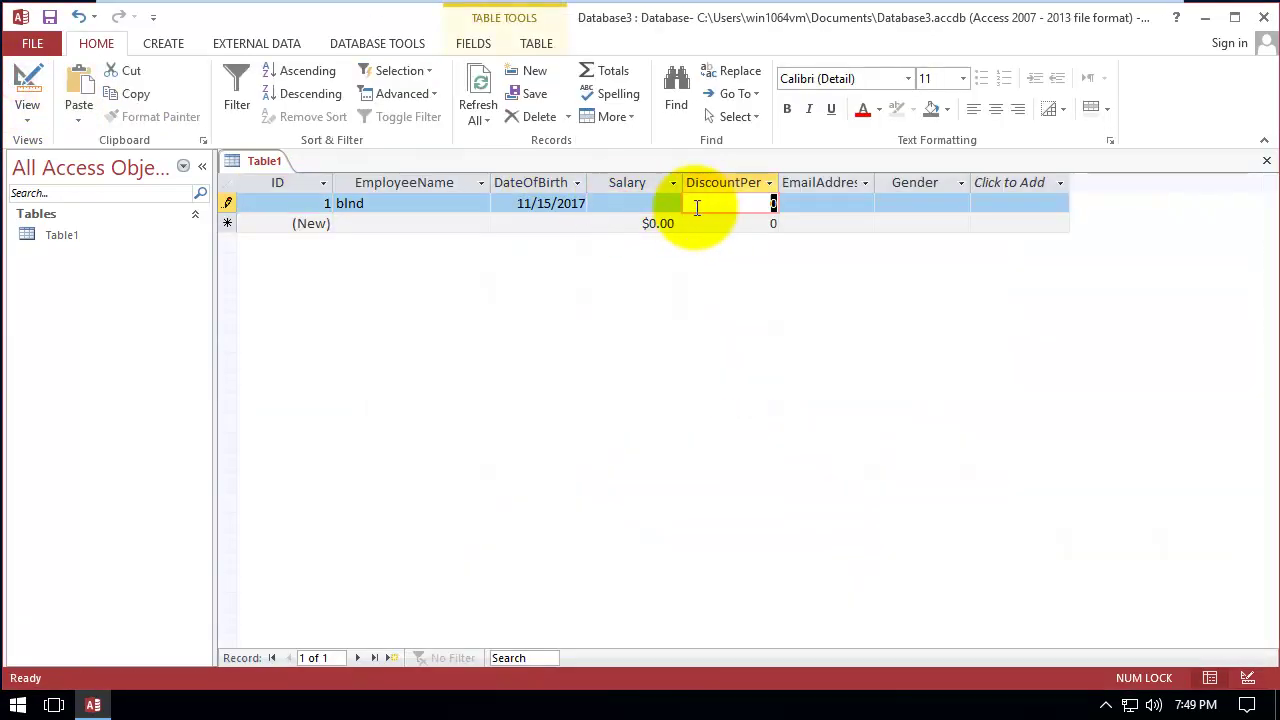
left_click(645, 205)
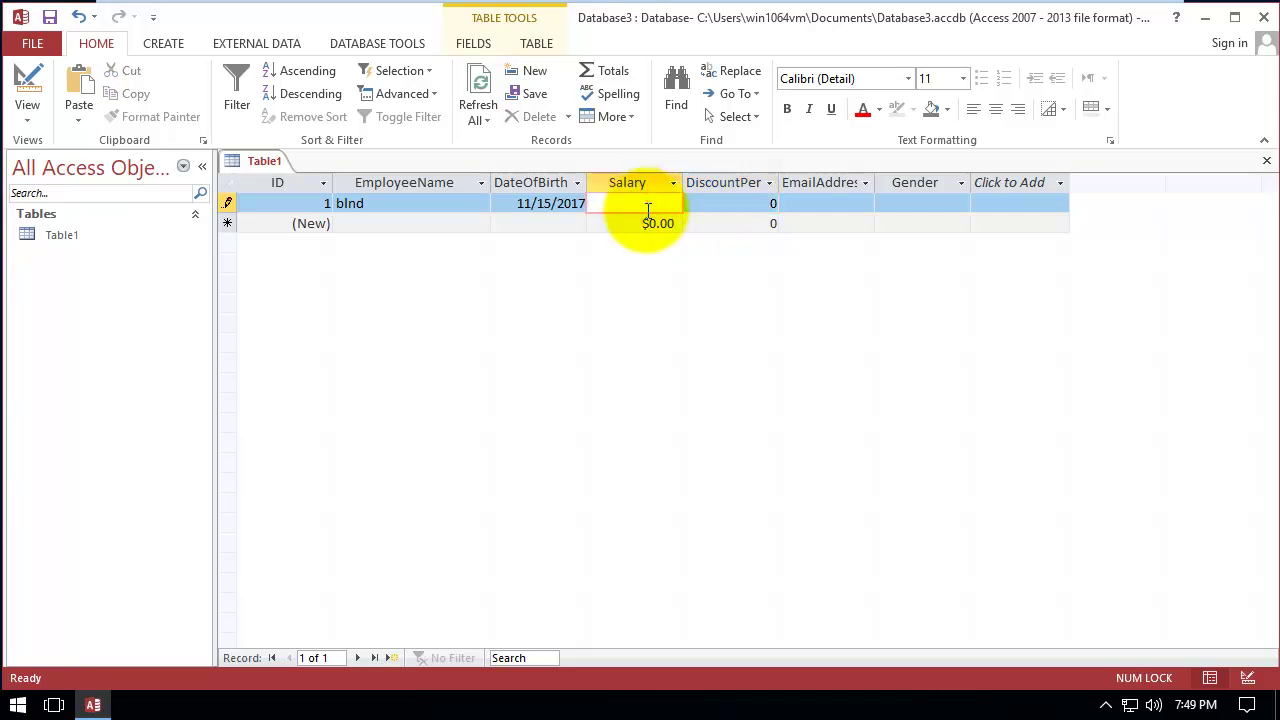
type("1,000")
key("Tab")
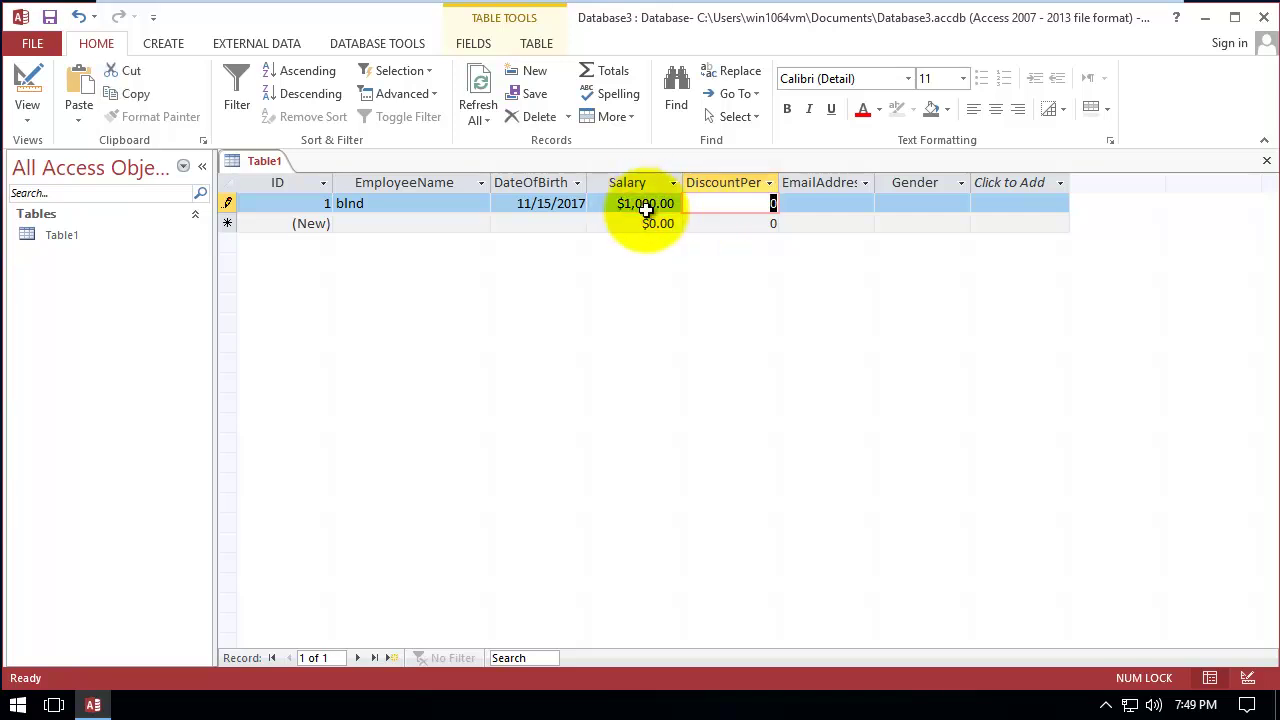
Try the negative value -250 as the first record's Salary and dismiss the validation message
key("shift+Tab")
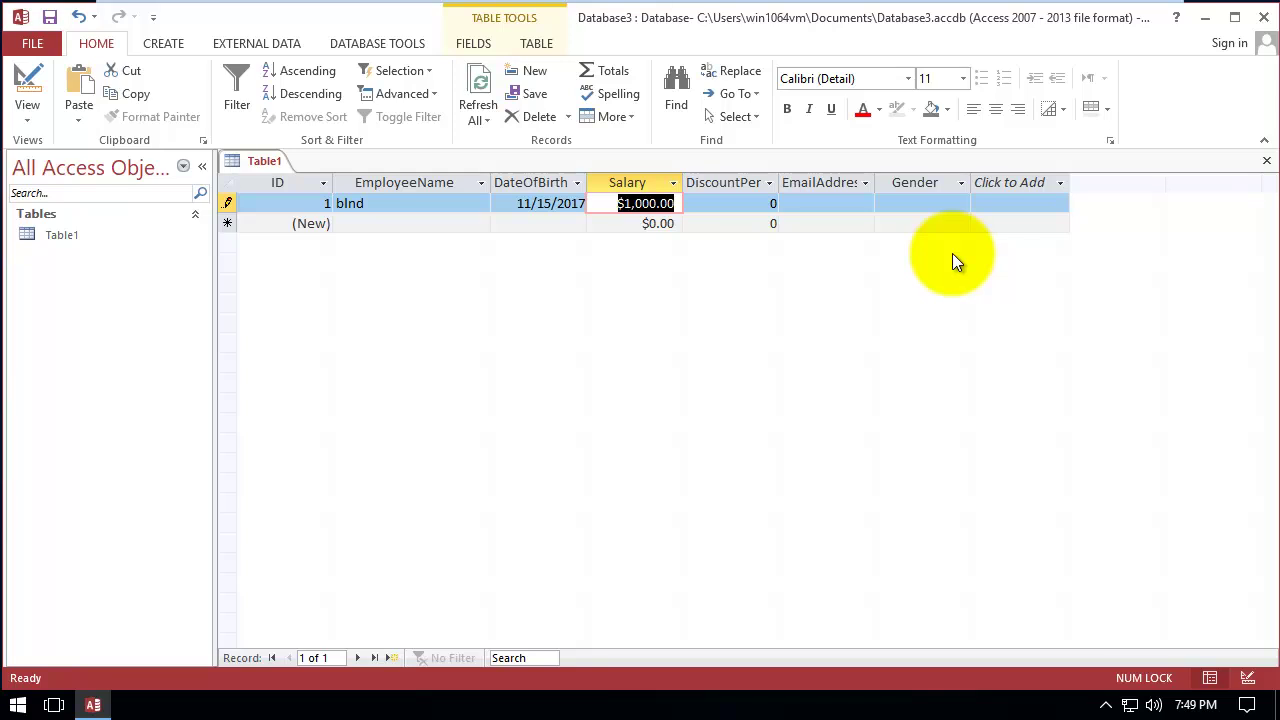
type("-250")
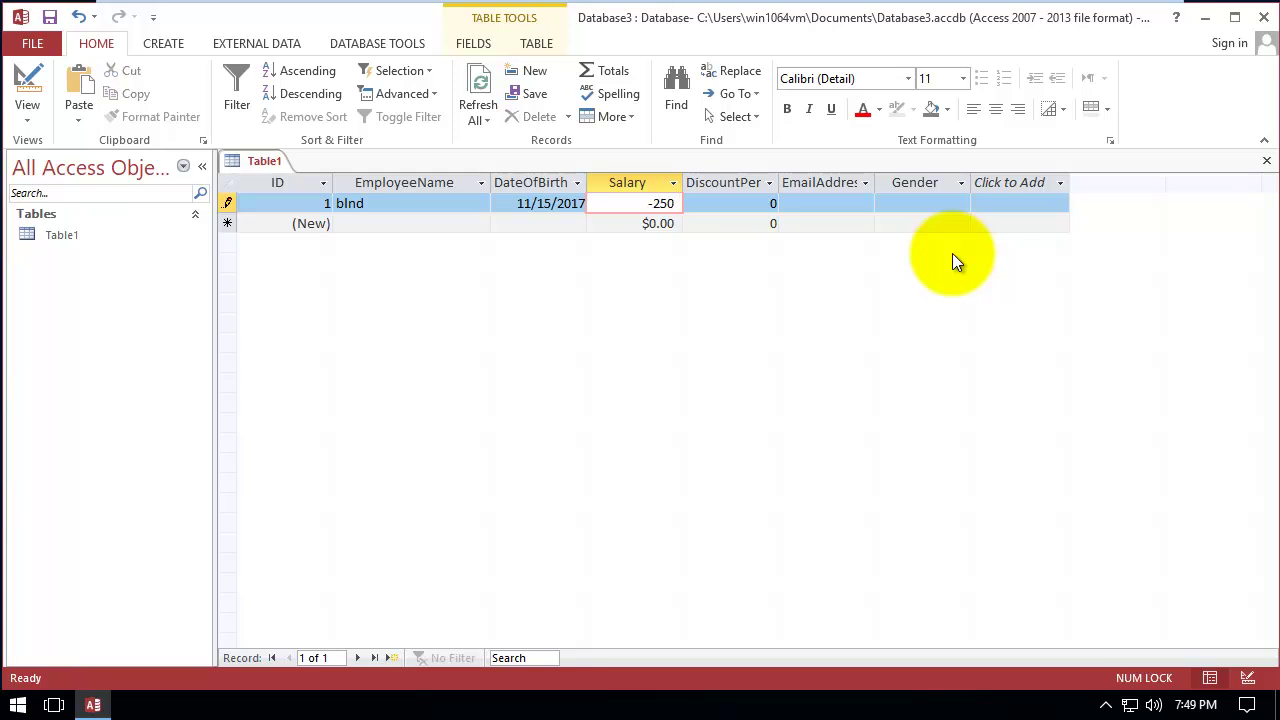
key("Tab")
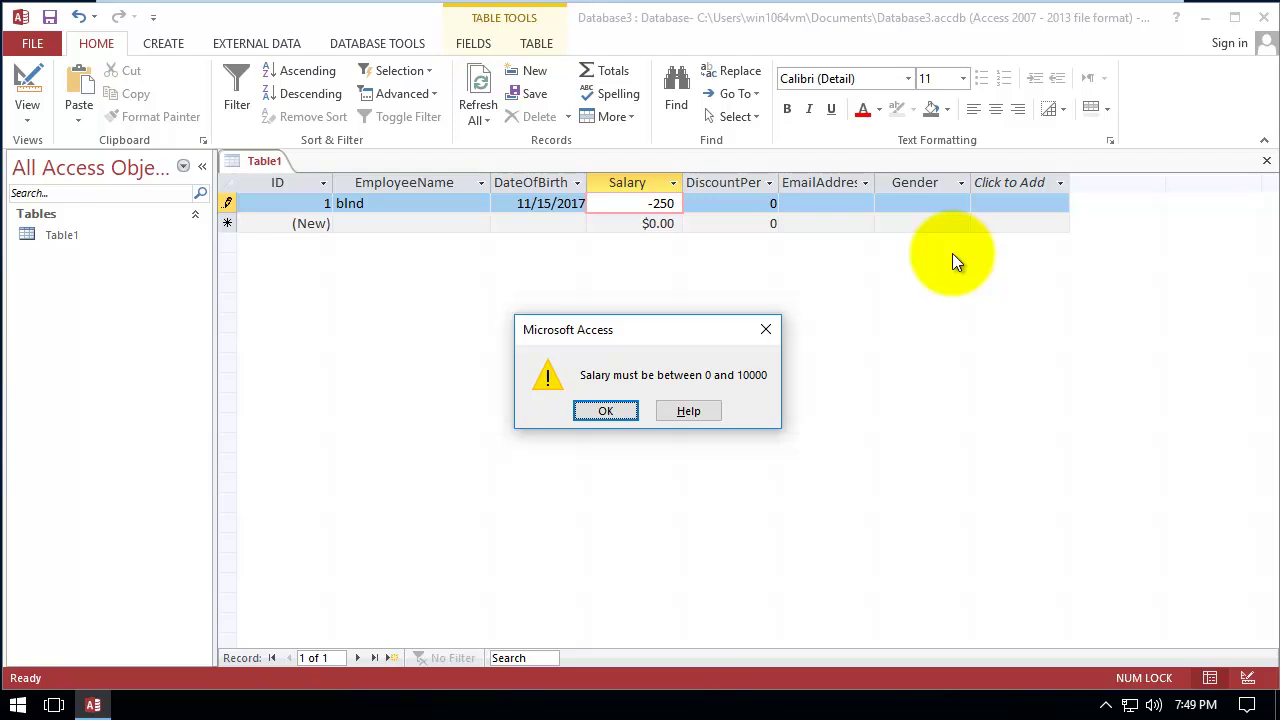
left_click(592, 413)
Try 1000000 as the first record's Salary and dismiss the validation message
double_click(634, 204)
type("1")
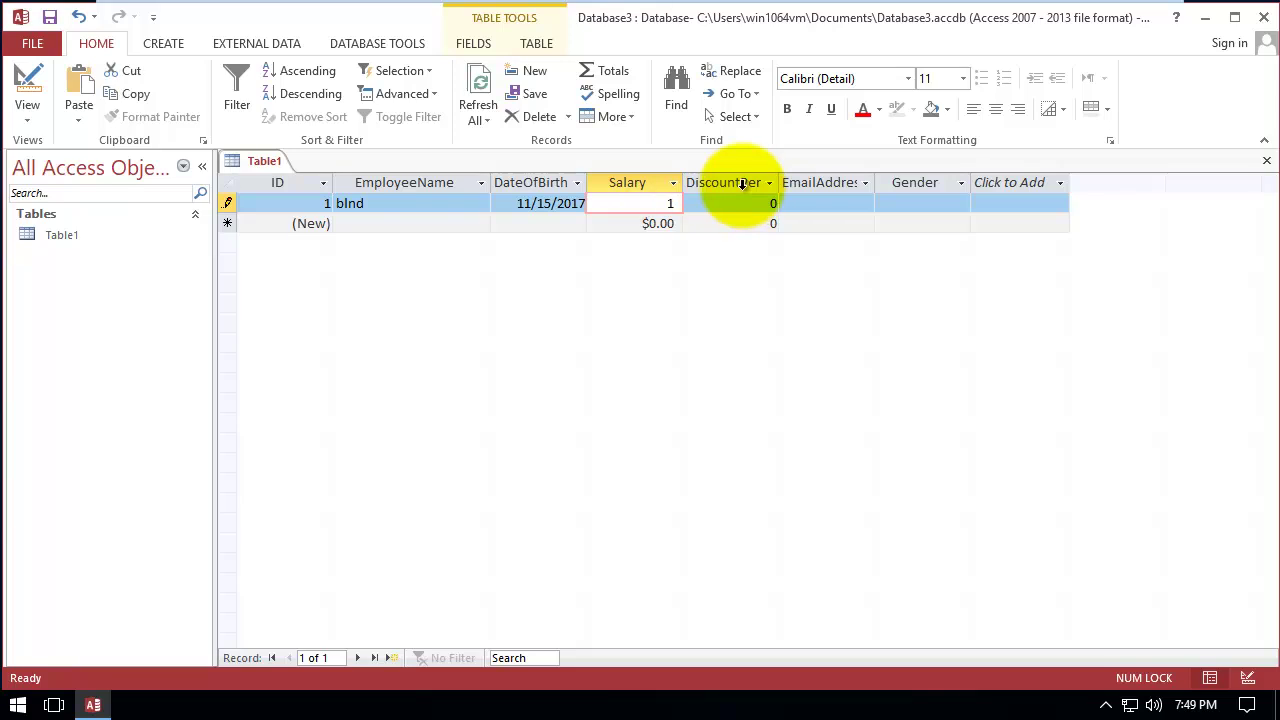
type("000000")
left_click(742, 194)
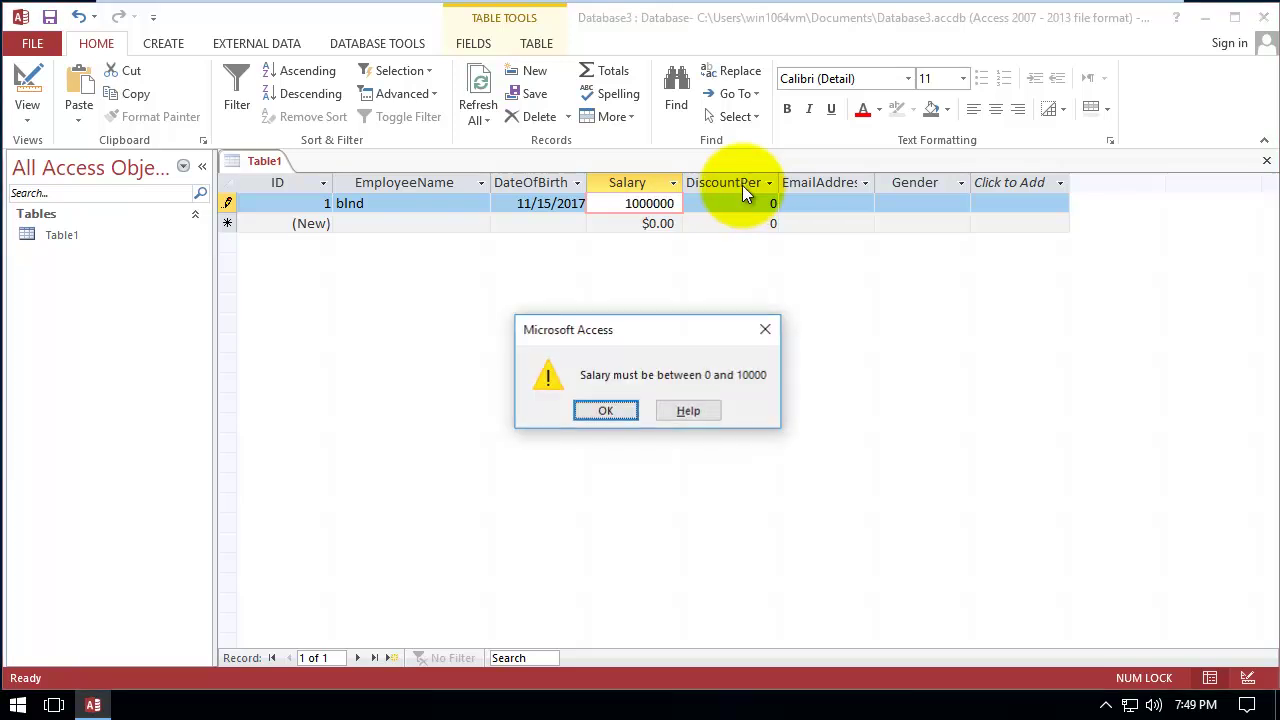
left_click(605, 411)
Replace the rejected Salary in the first record with 1000
double_click(640, 204)
type("1000")
left_click(640, 210)
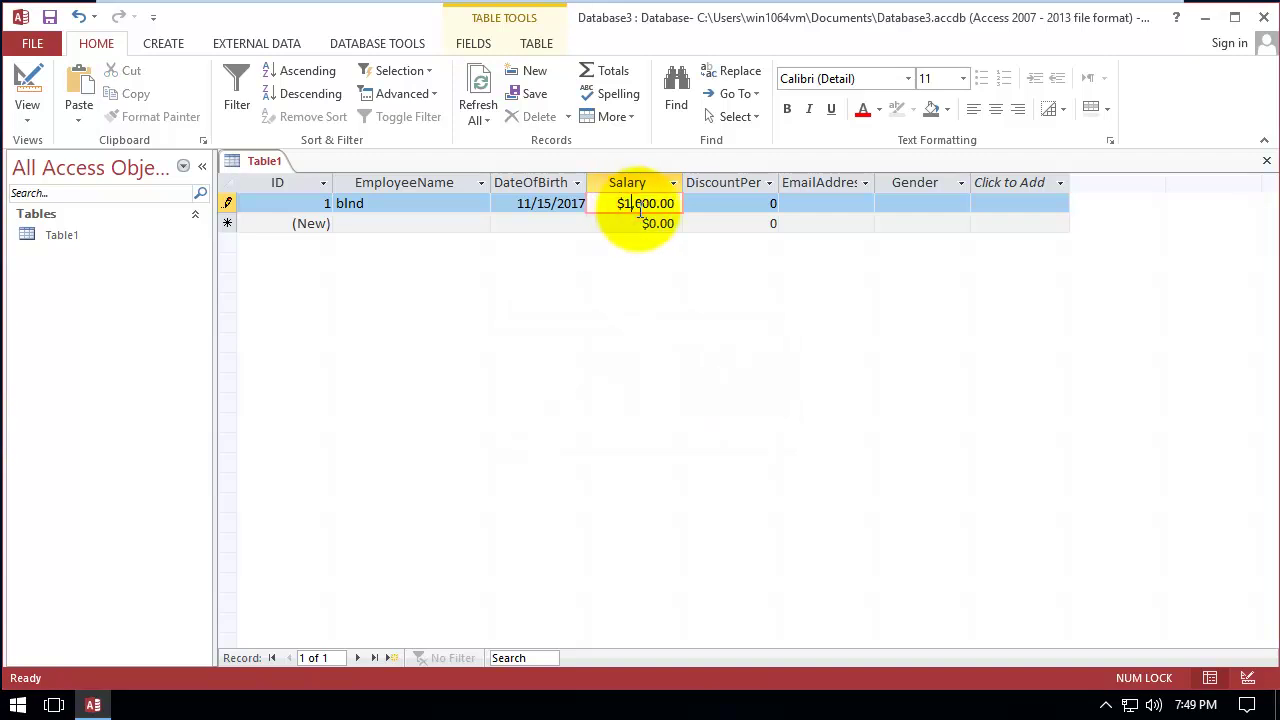
In Design view, set the Salary field's validation rule to ">=0" and check the expression in the Expression Builder
left_click(34, 79)
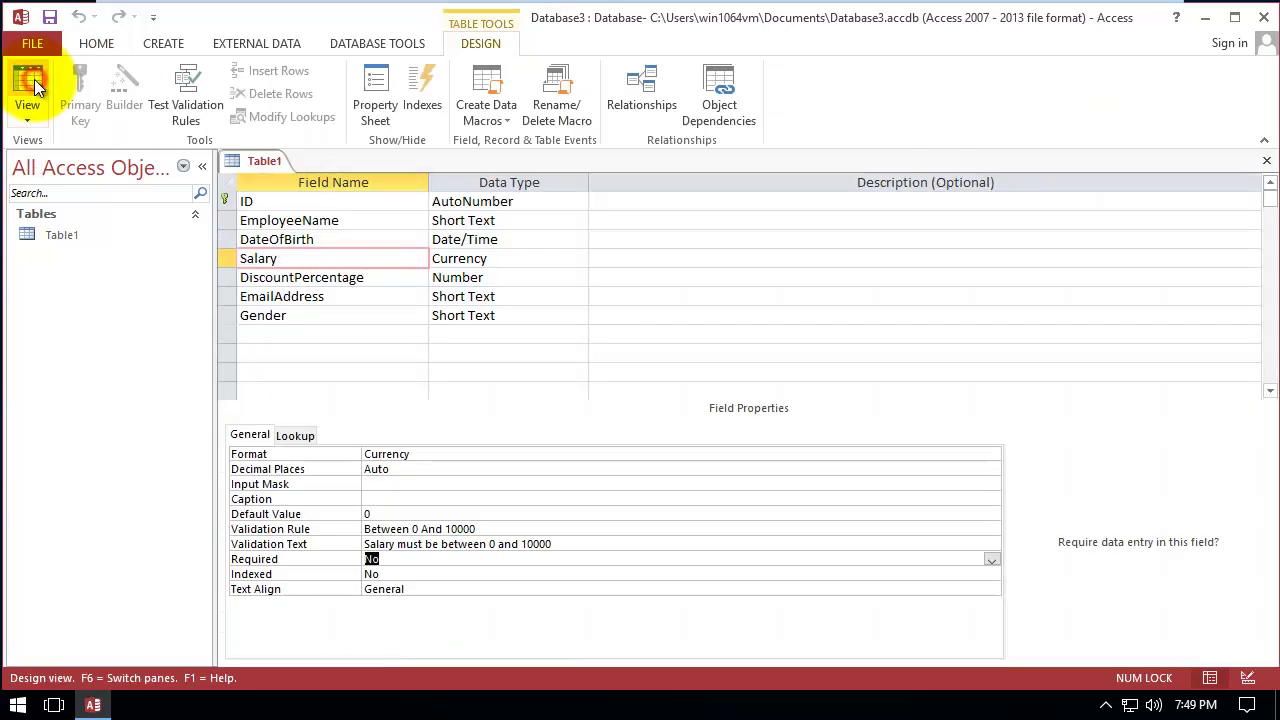
left_click(298, 258)
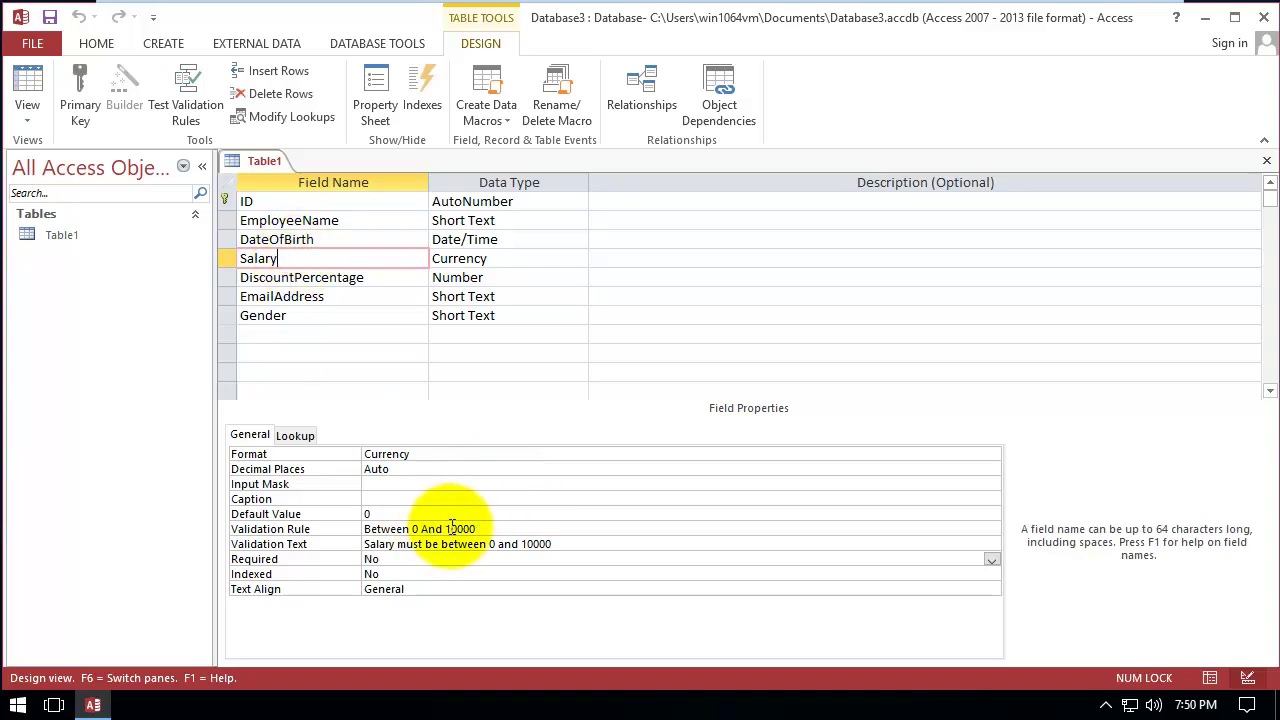
left_click(354, 531)
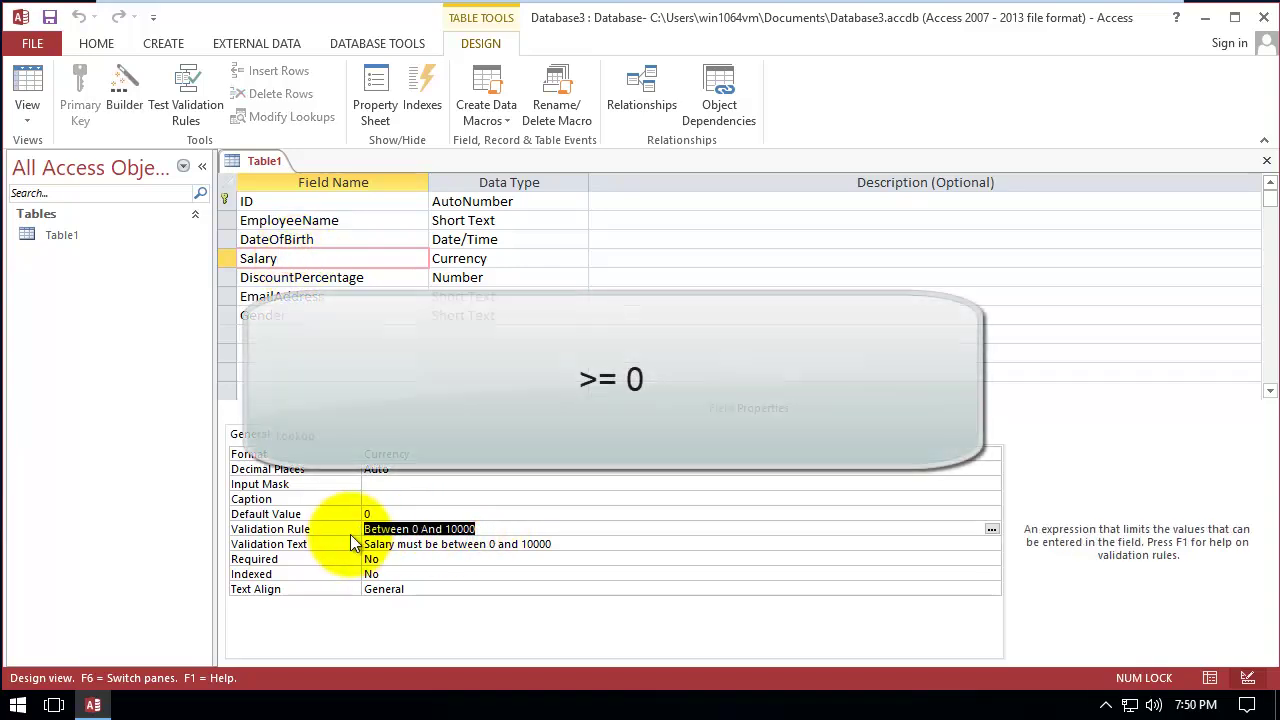
type(">=0")
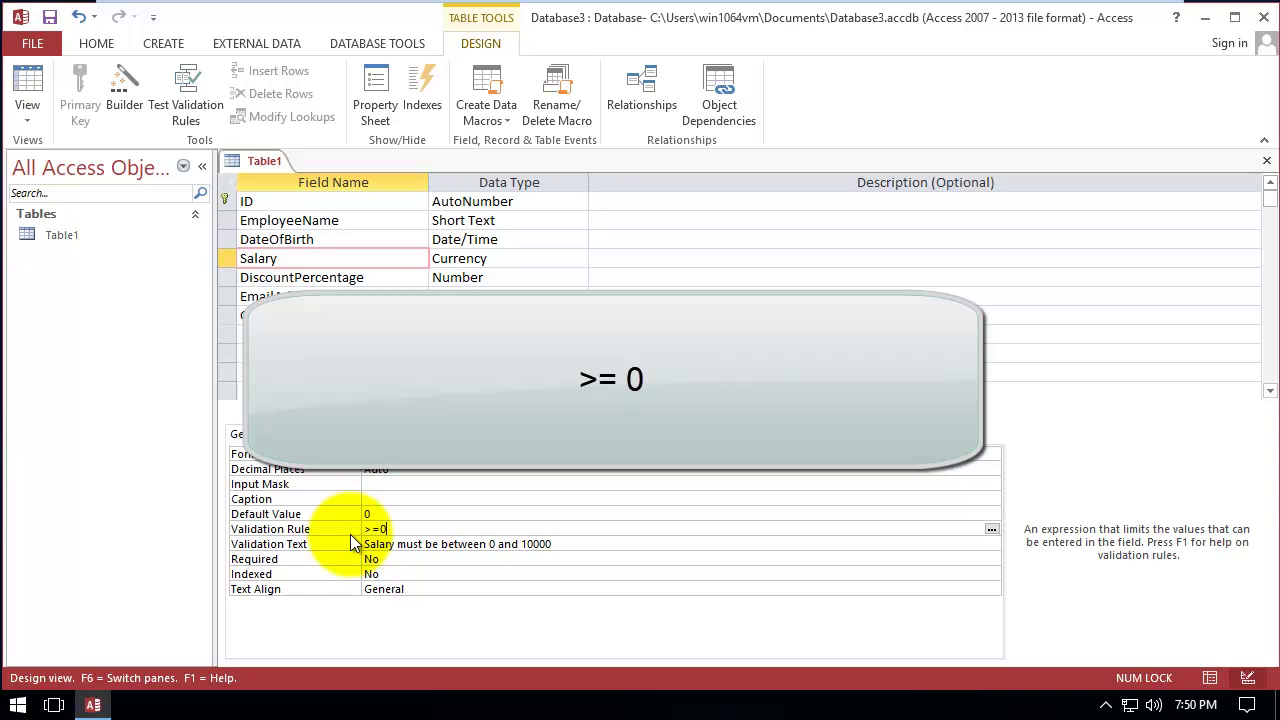
right_click(412, 527)
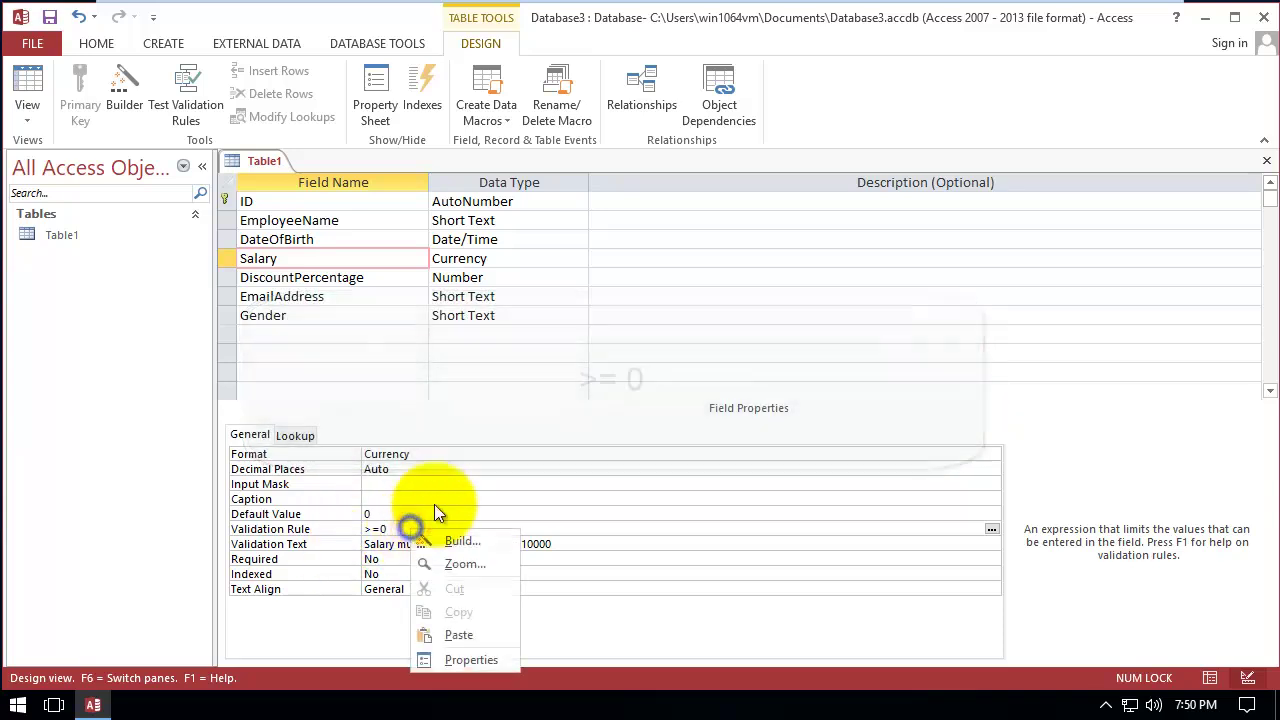
left_click(441, 538)
left_click_drag(489, 186, 420, 191)
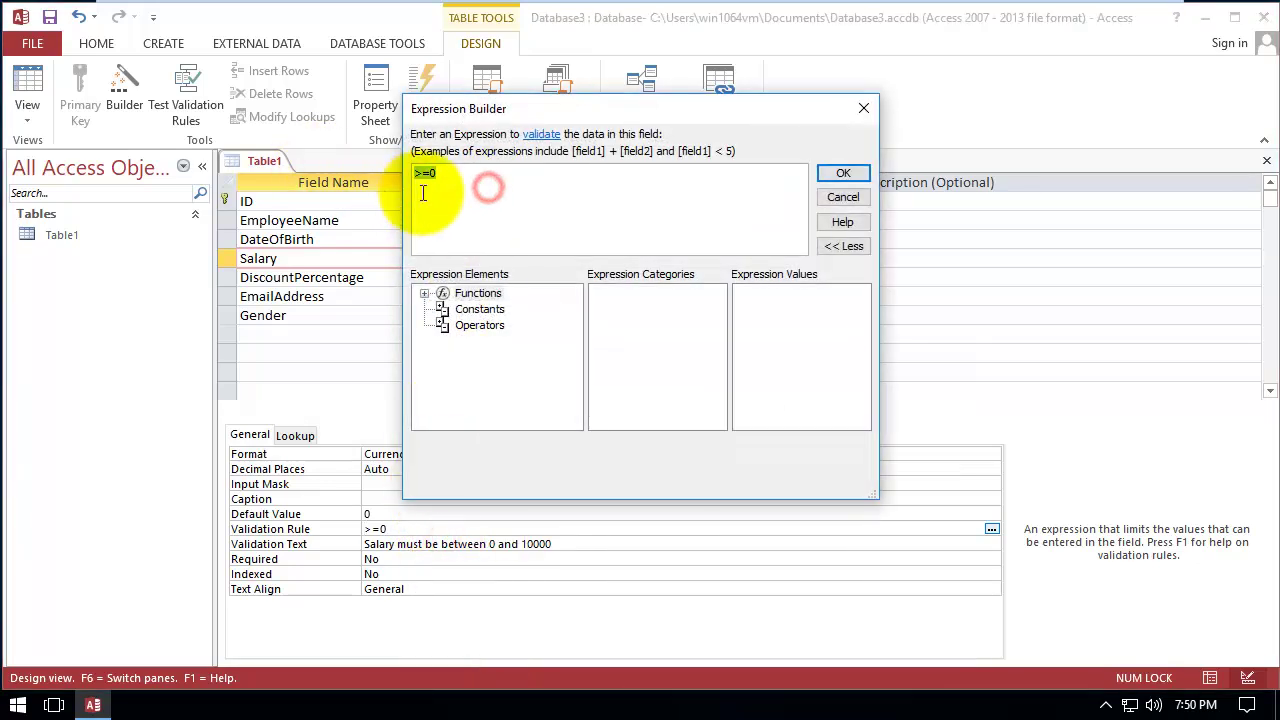
left_click(838, 174)
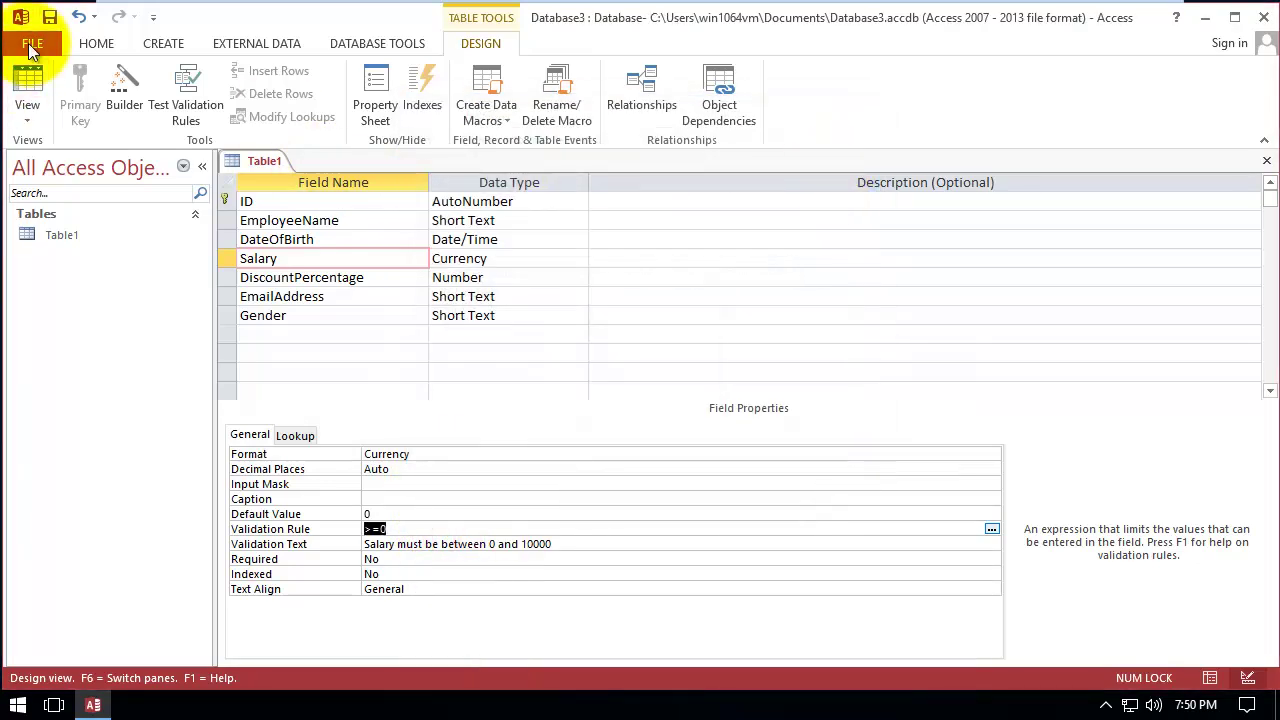
Save the table design, testing existing data against the changed rule, and return to Datasheet view
left_click(49, 16)
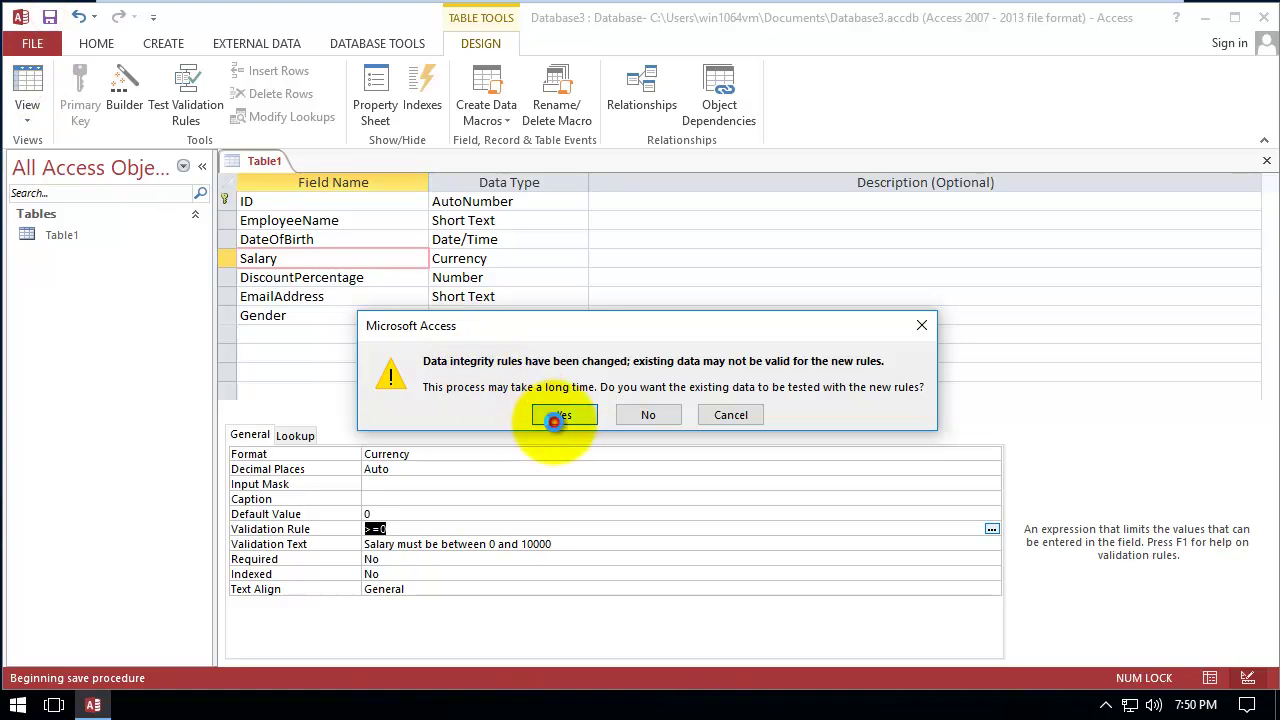
left_click(557, 419)
left_click(26, 86)
Test the first record's Salary with the large value 1,000,000
left_click(714, 203)
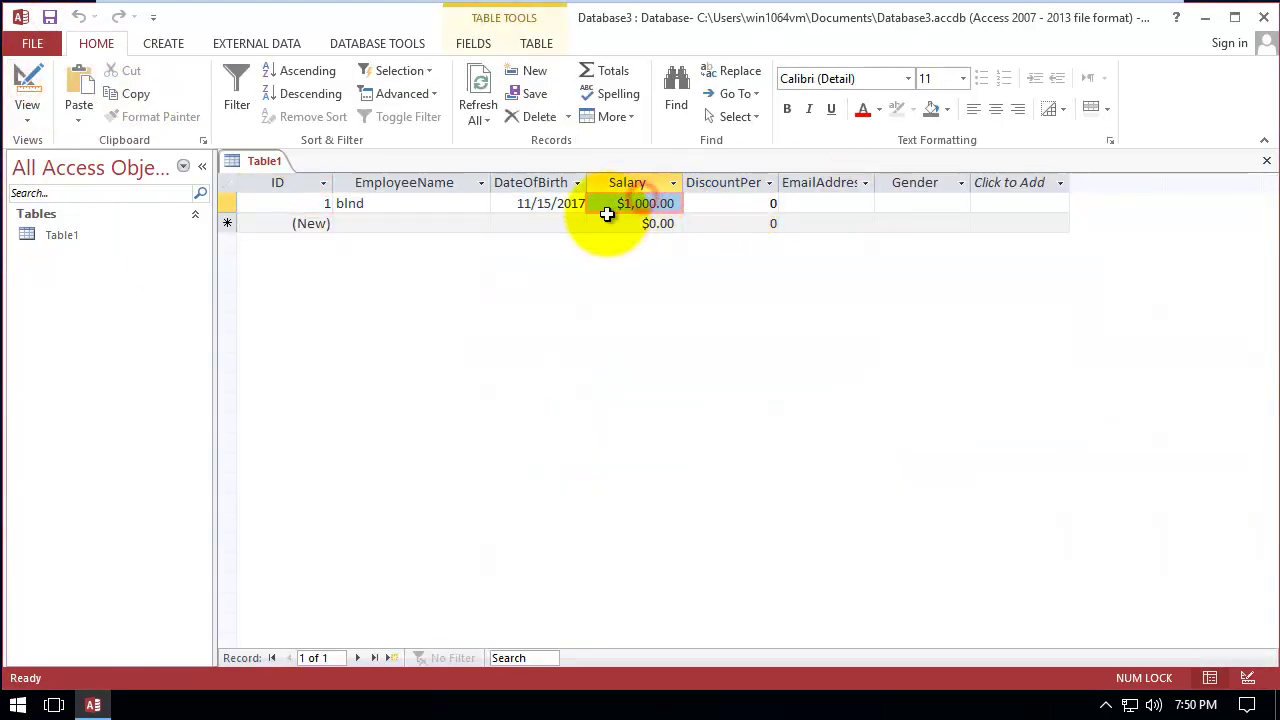
left_click(606, 205)
left_click_drag(606, 205, 703, 196)
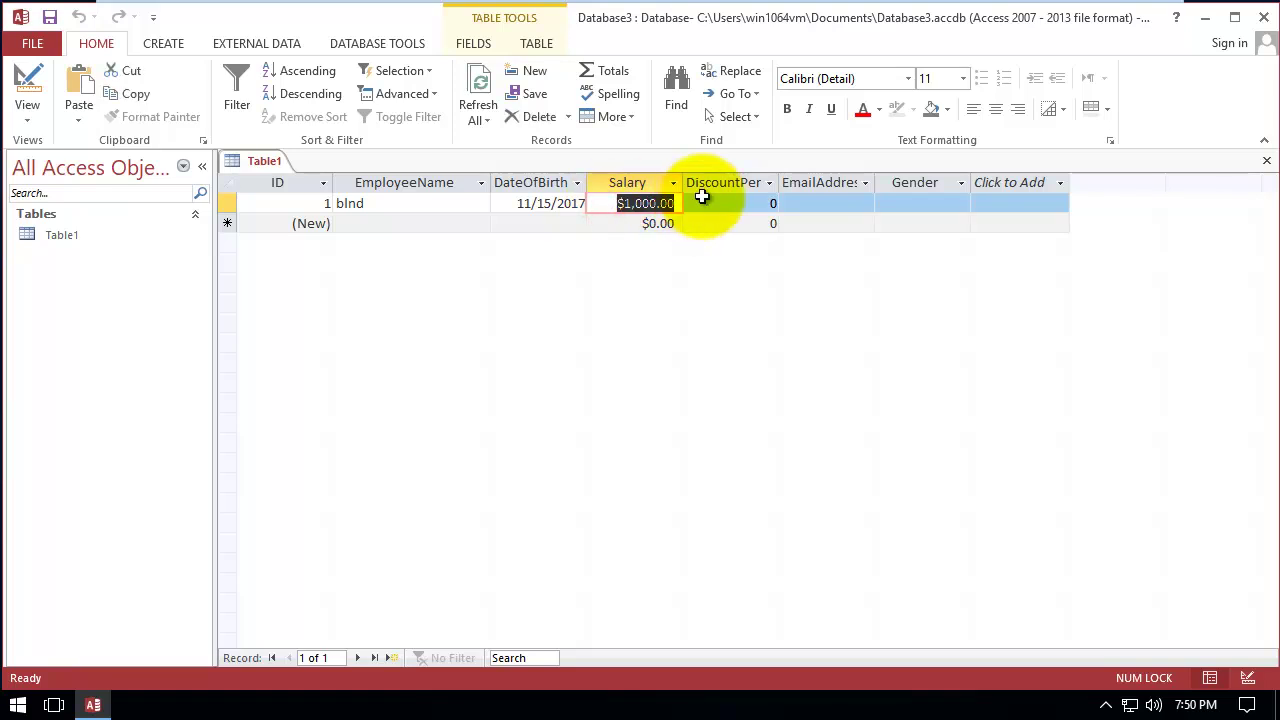
type("1,000,000")
key("Tab")
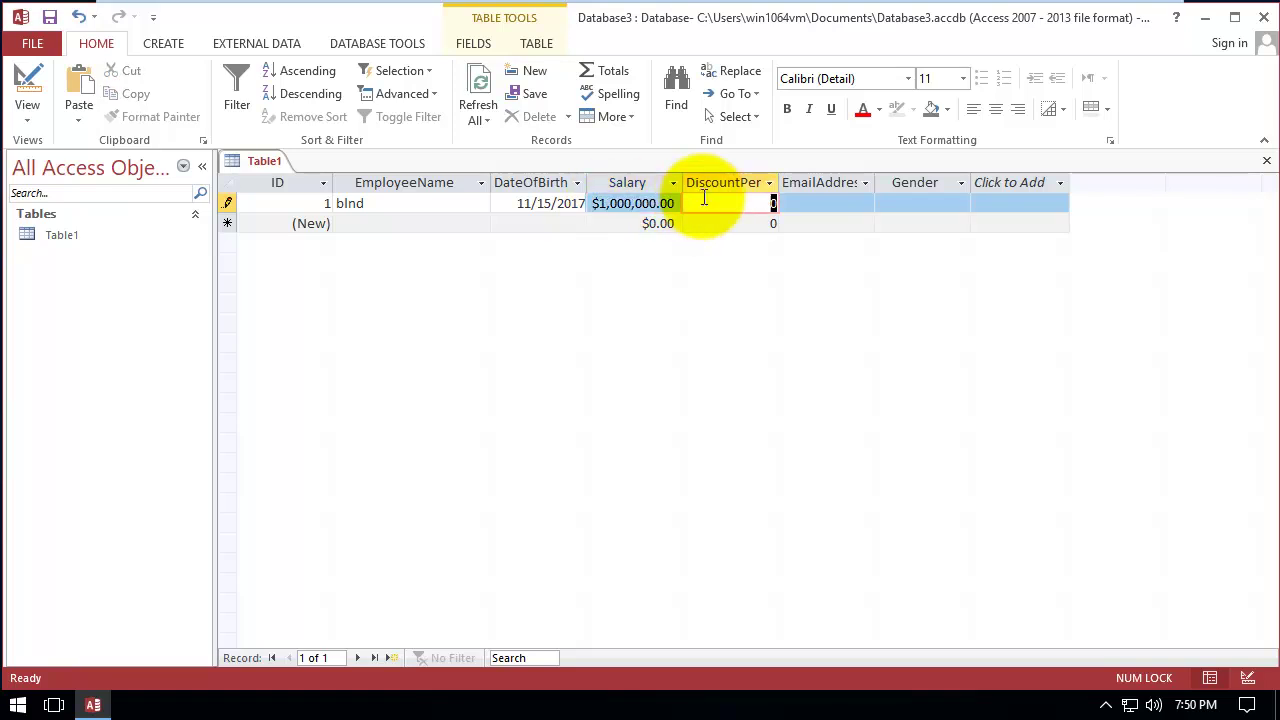
Try -1 as the first record's Salary, dismiss the validation message and discard the record's pending edits
key("shift+Tab")
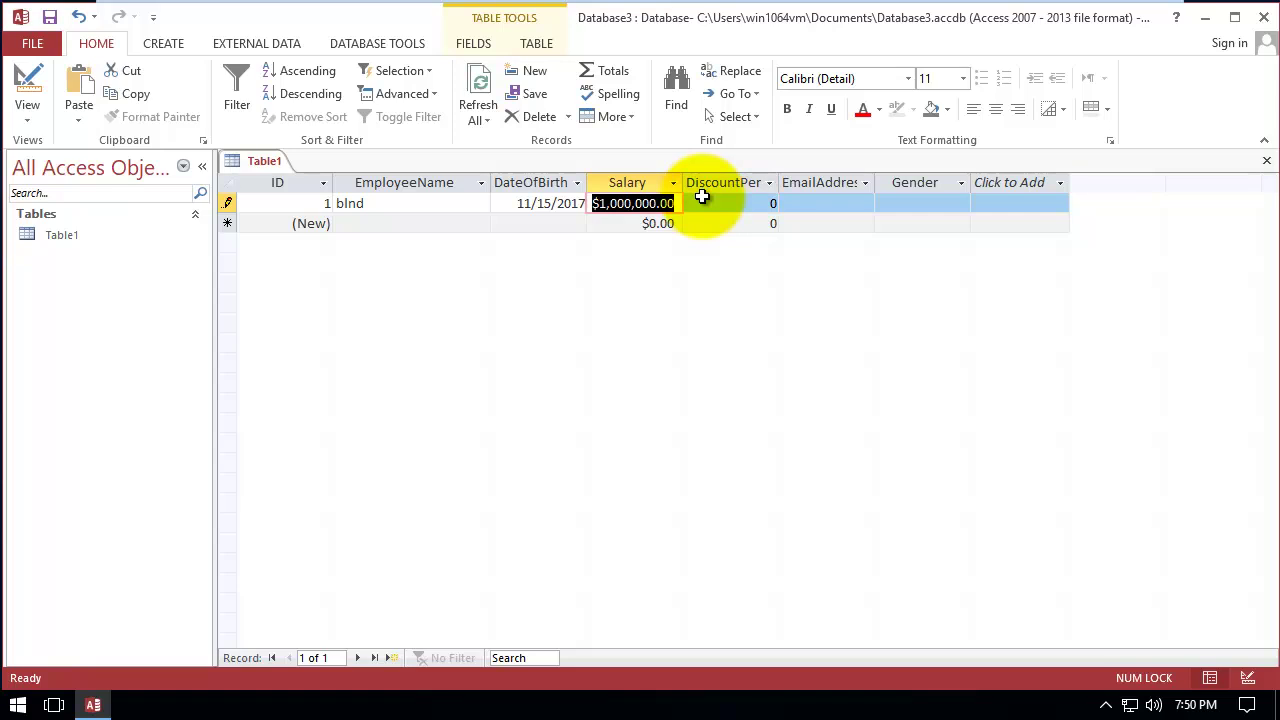
type("-1")
key("Tab")
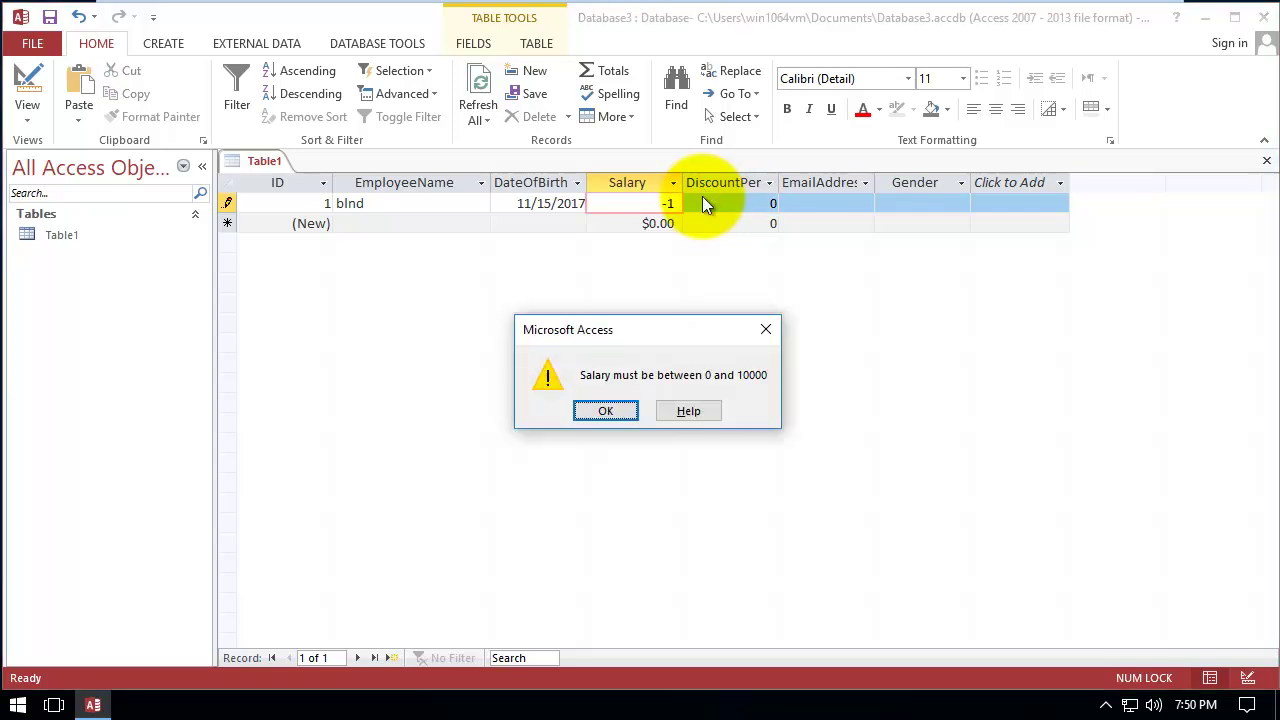
left_click(604, 410)
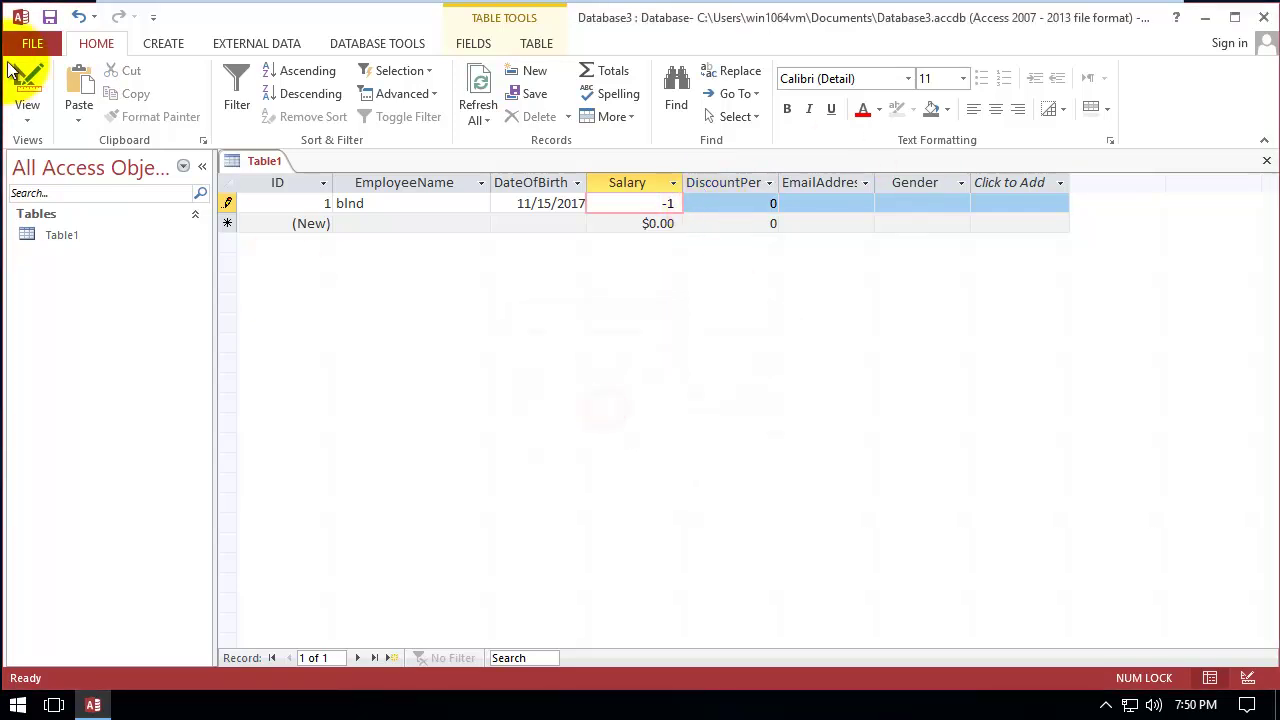
key("Escape")
key("Escape")
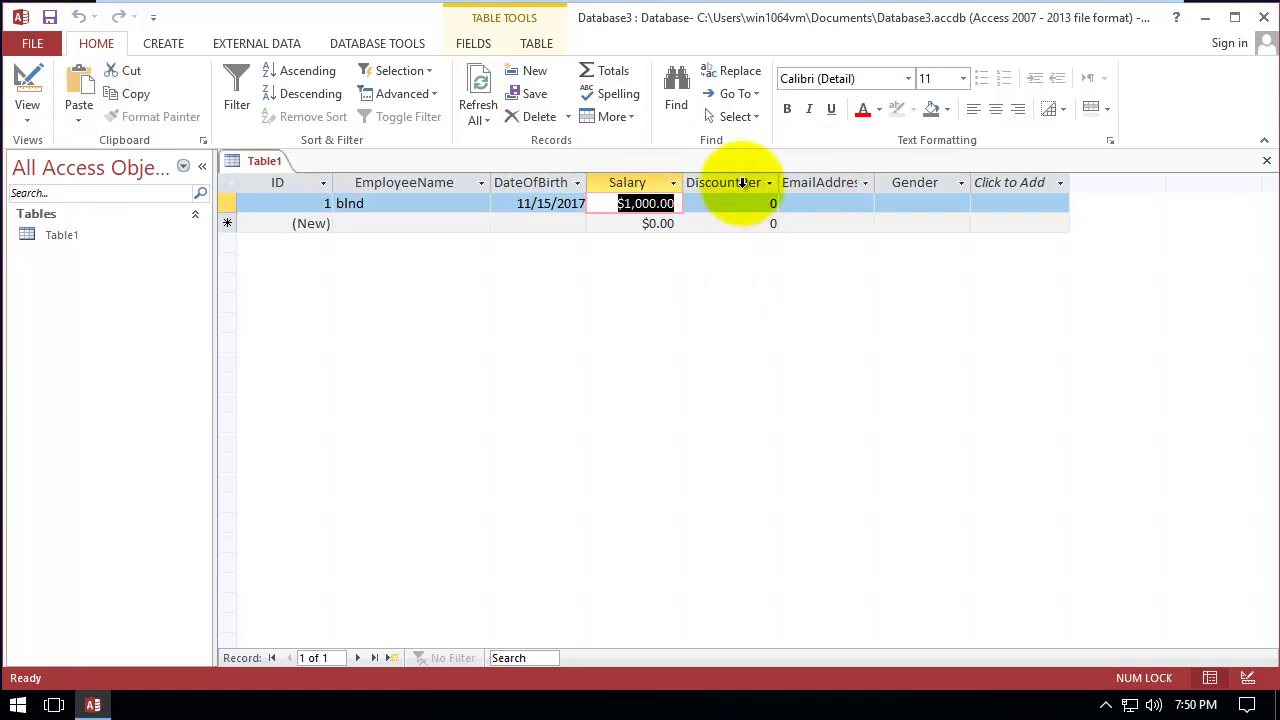
Widen the DiscountPercentage and EmailAddress columns to fit their full headings
left_click_drag(781, 182, 845, 184)
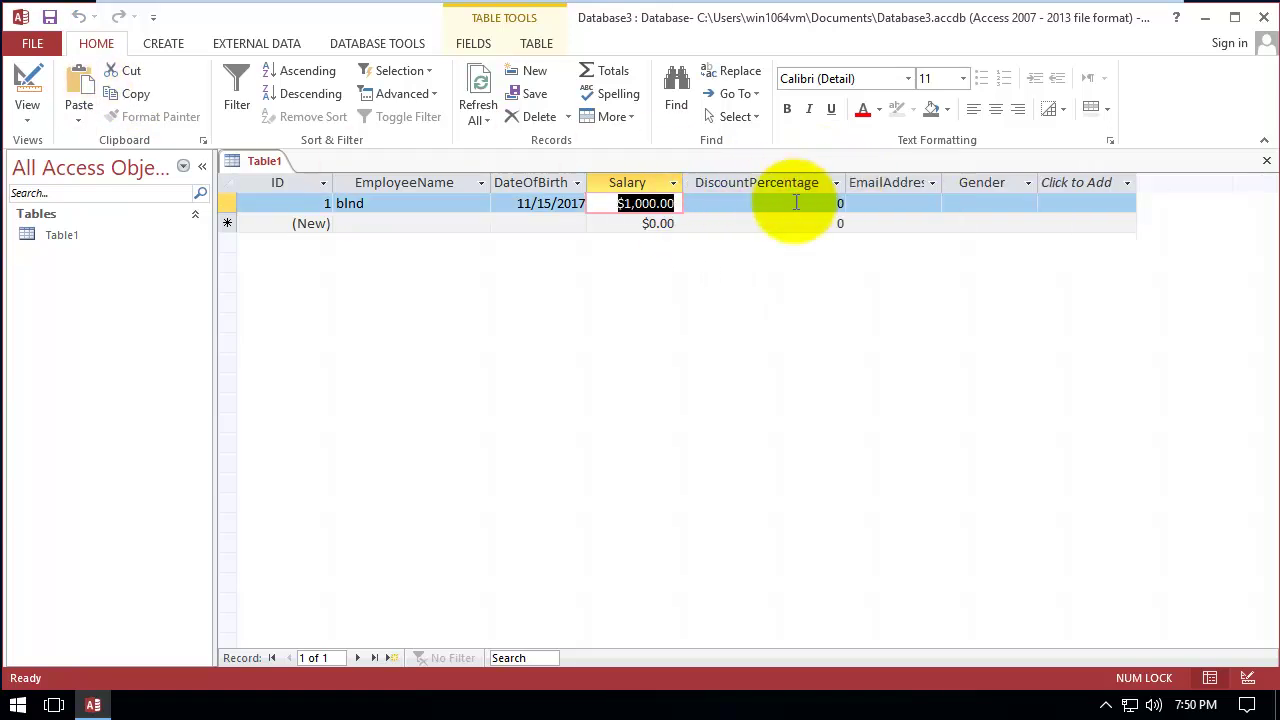
left_click(775, 203)
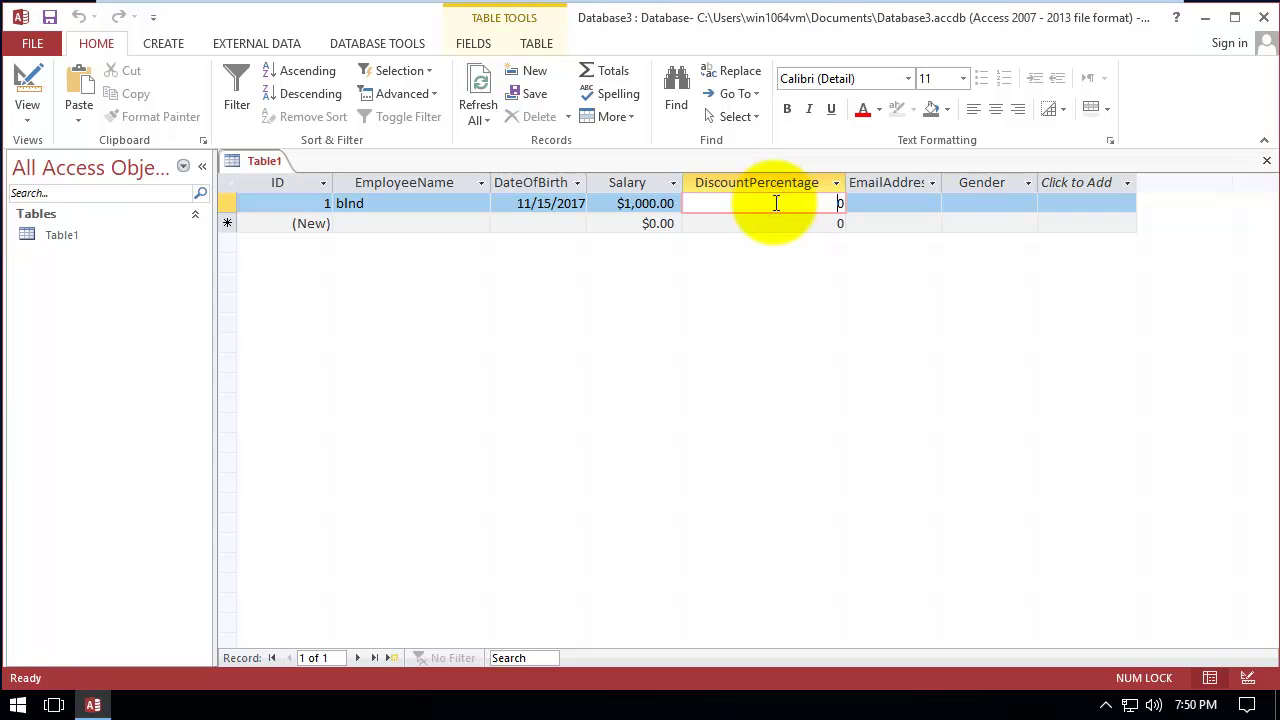
left_click(890, 201)
left_click(901, 203)
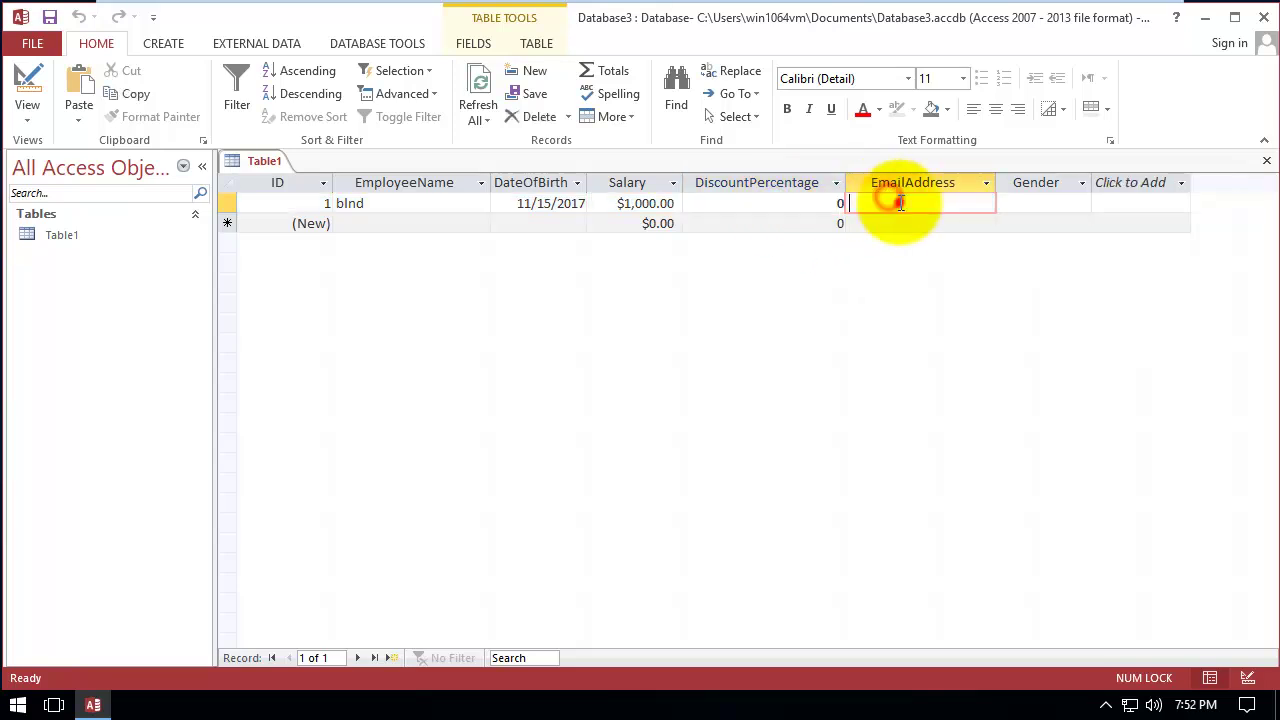
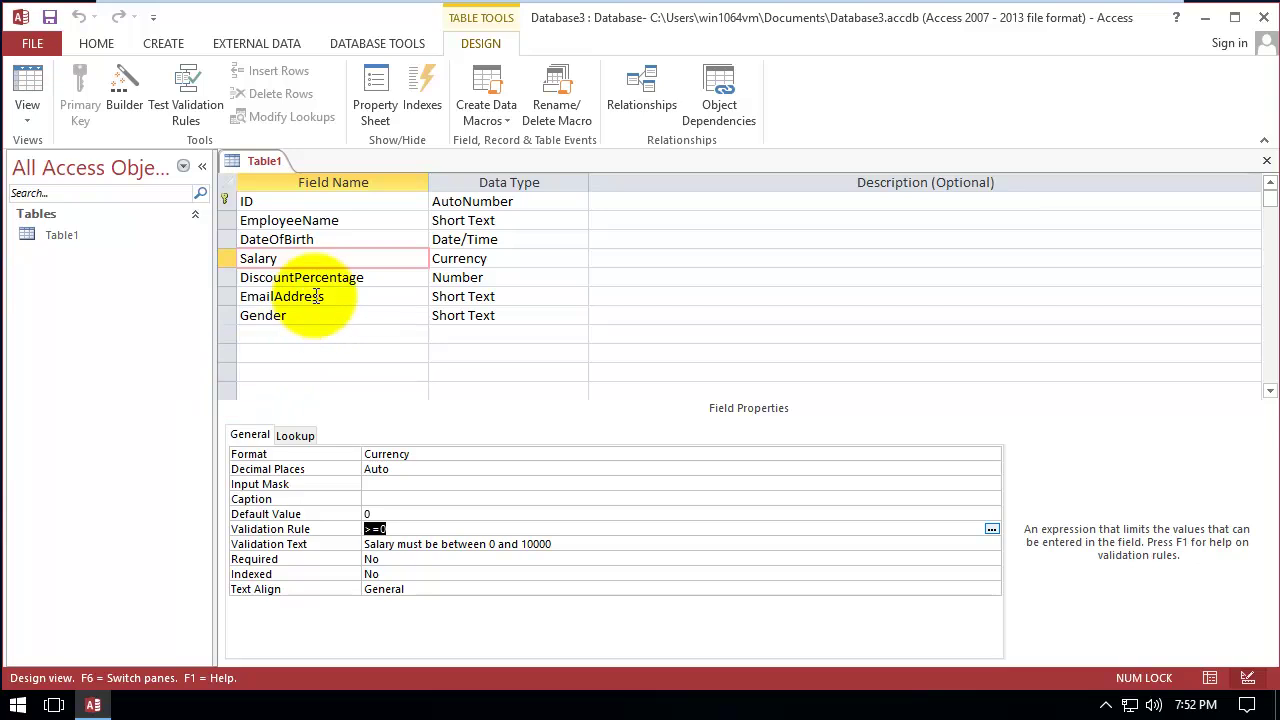
Set the EmailAddress field's validation rule to Is Null OR ((Like "*?@?*.?*") AND (Not Like "*[ ,;]*")) in the Expression Builder
left_click(314, 295)
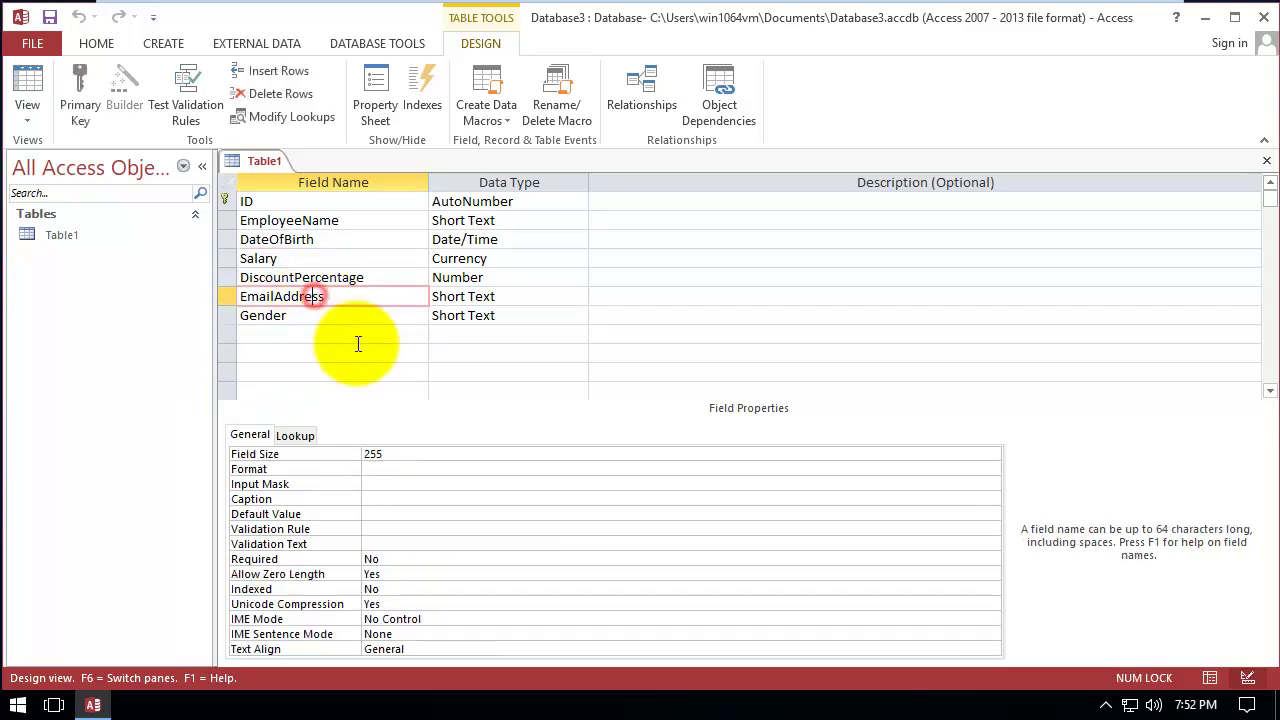
left_click(325, 527)
right_click(383, 525)
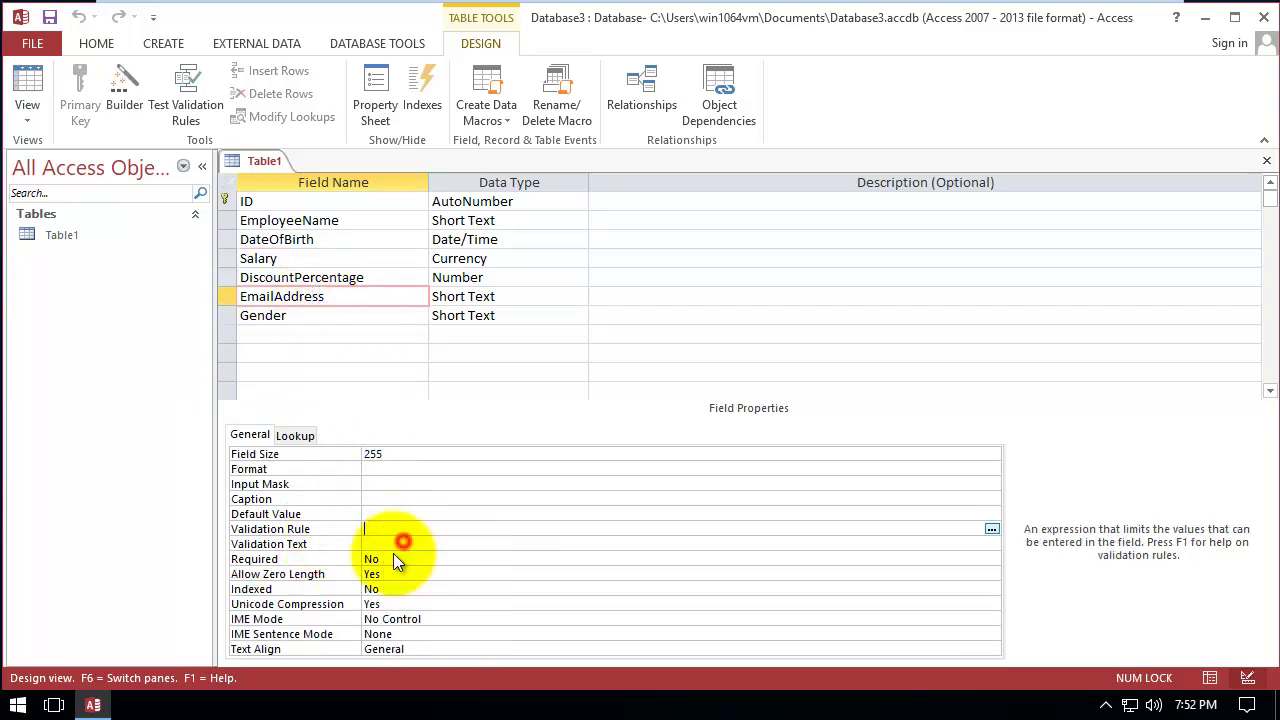
left_click(415, 538)
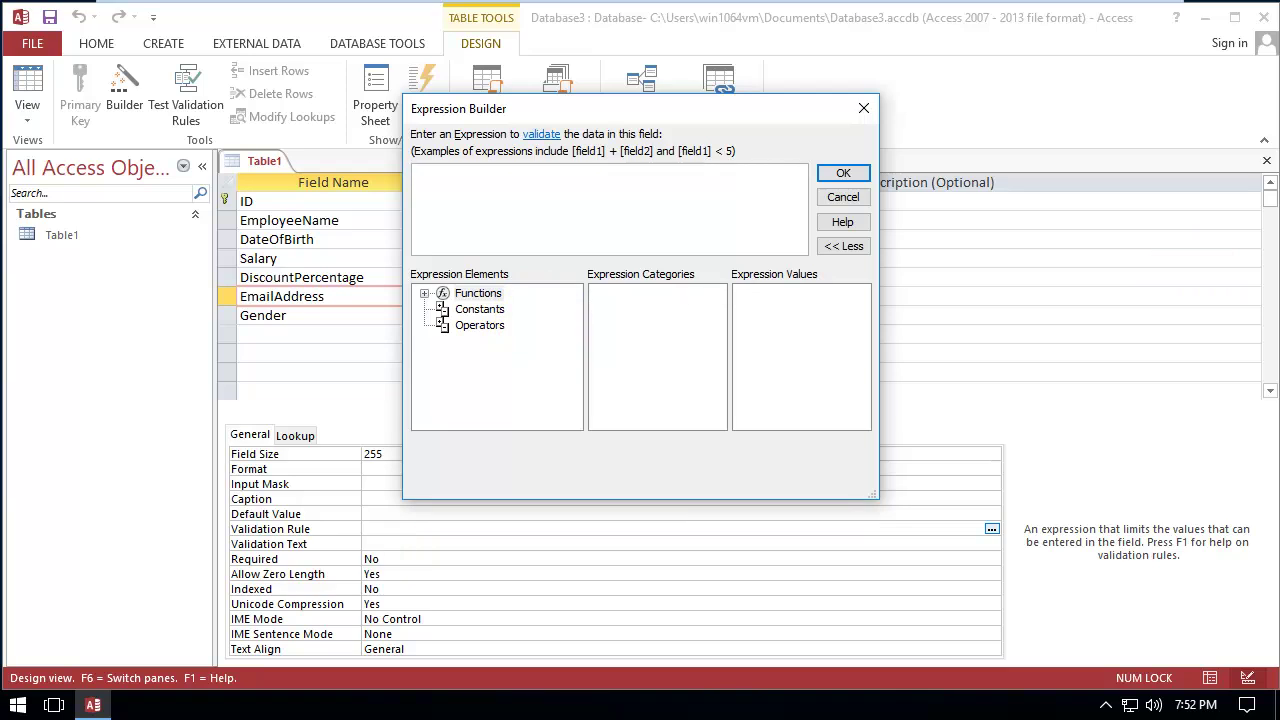
left_click(557, 209)
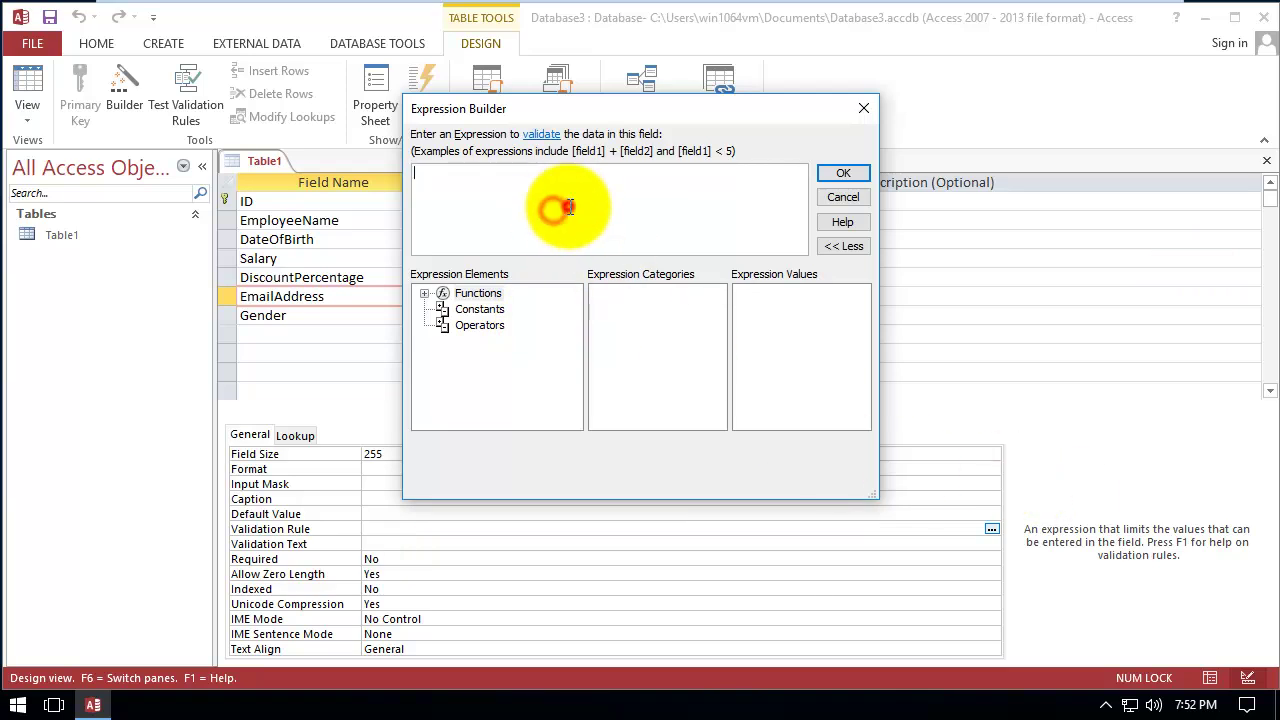
type("Is Null OR ((Like \"*?@?*.?*\") AND (Not Like \"*[ ,;]*\"))")
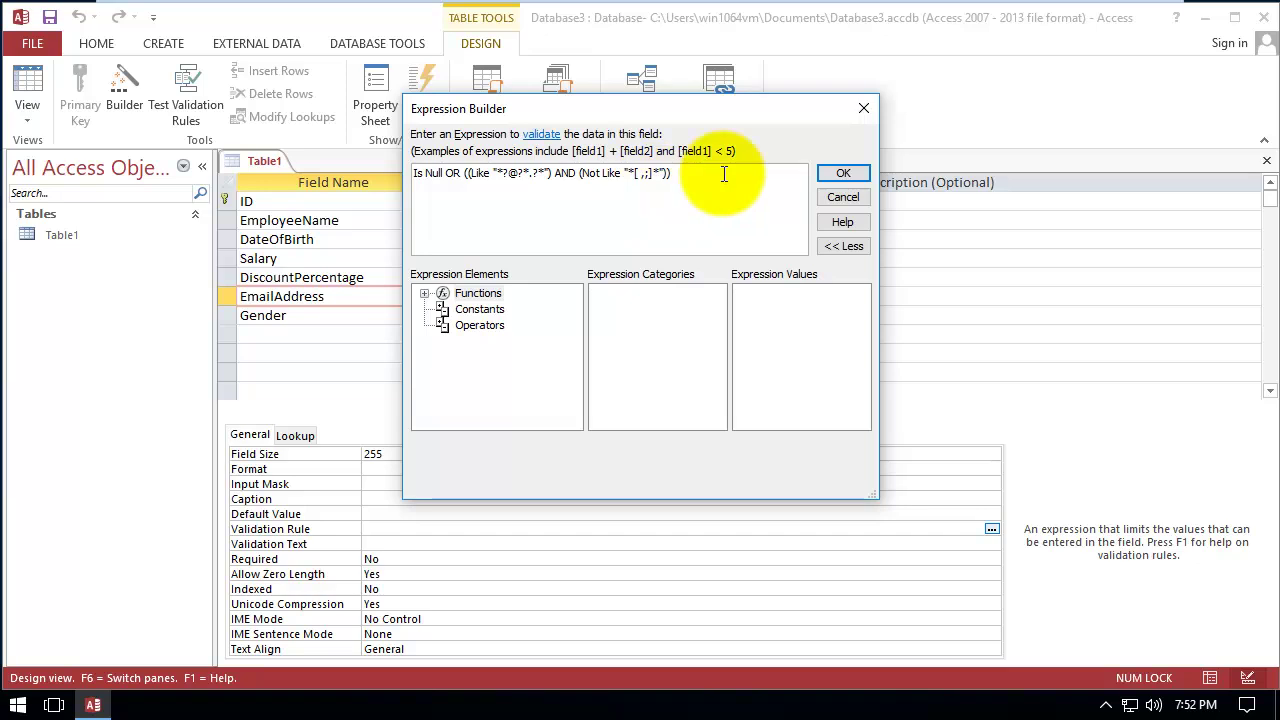
left_click(836, 173)
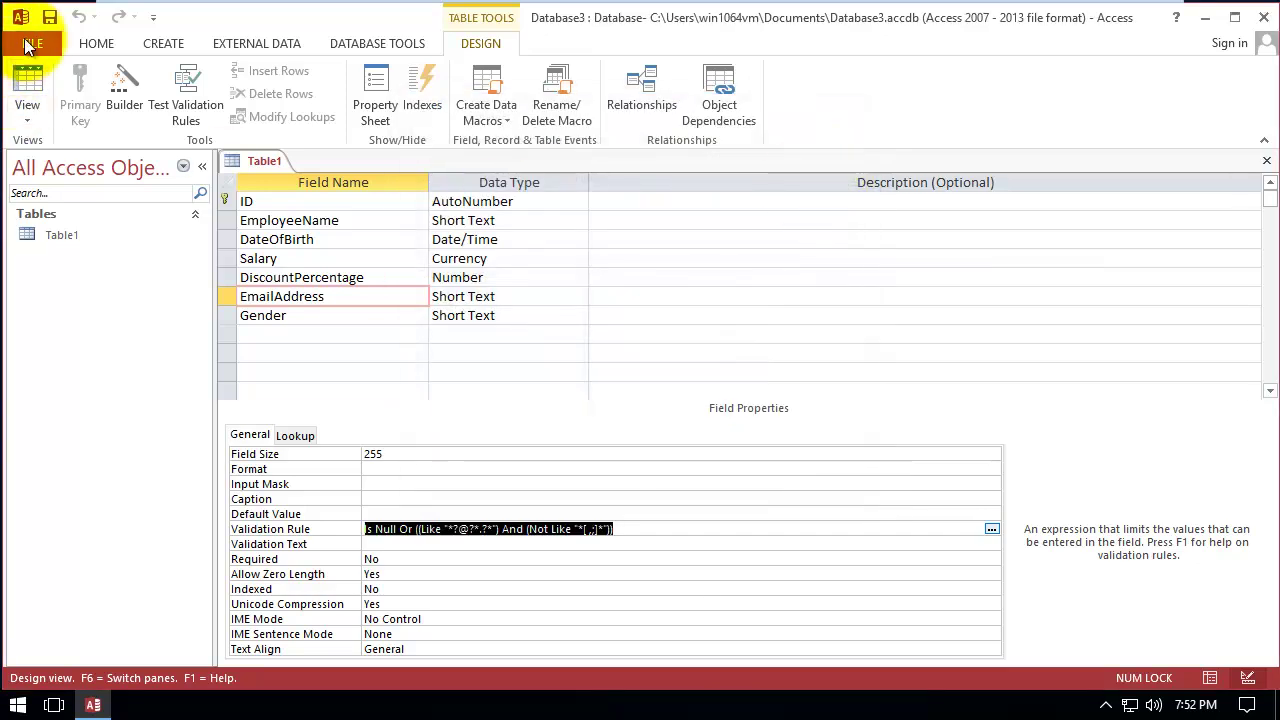
Save the table design with the new EmailAddress rule and return to Datasheet view
left_click(49, 17)
left_click(578, 410)
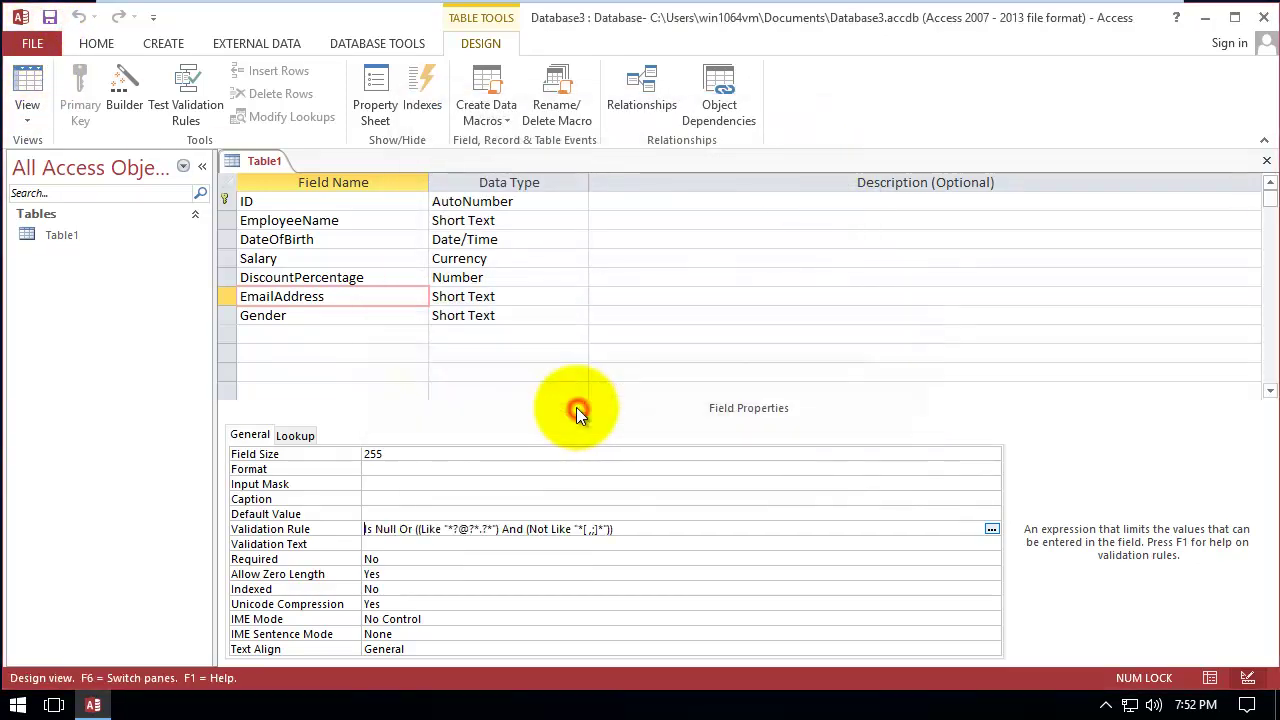
left_click(28, 86)
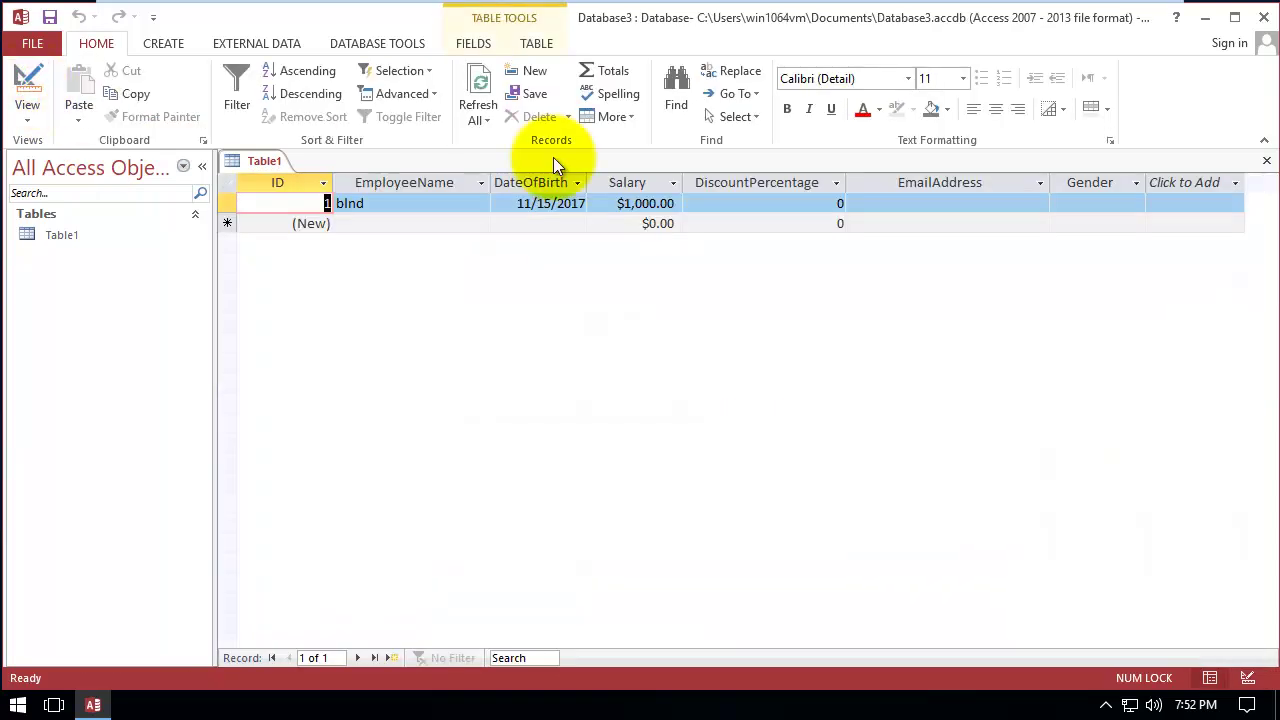
Try the plain word "anything" as the first record's EmailAddress and dismiss the validation message
left_click(895, 202)
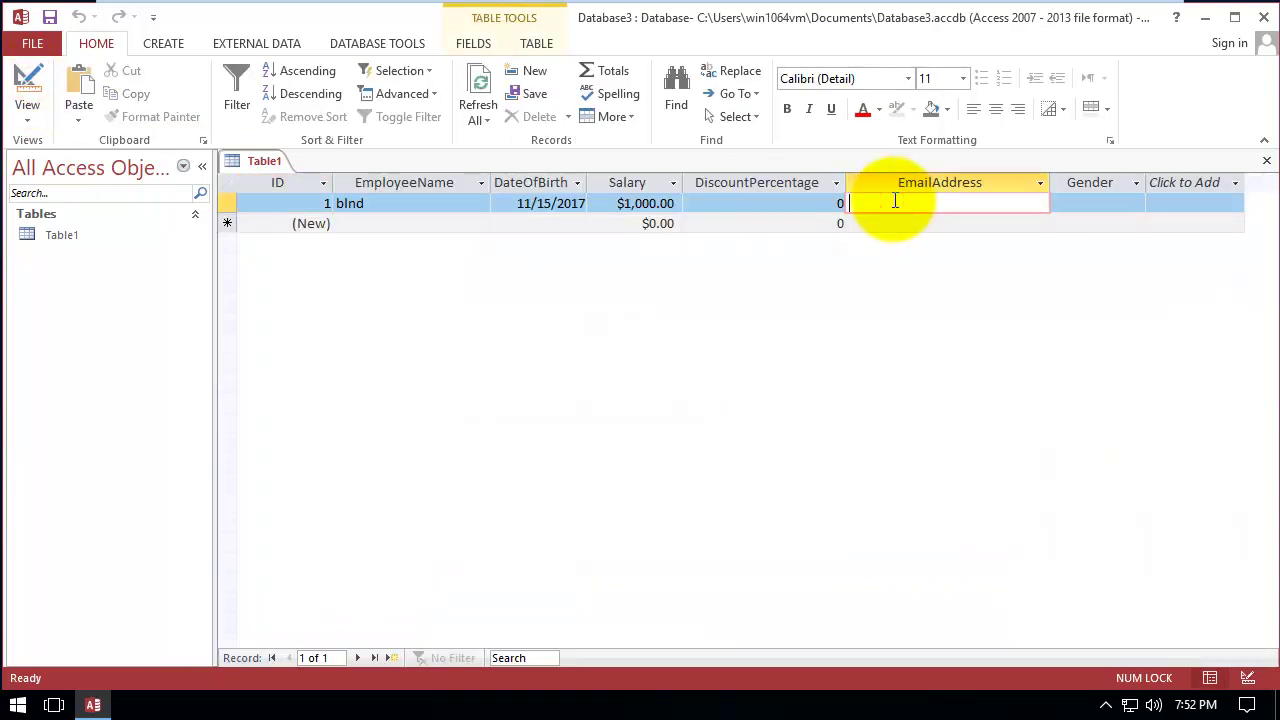
type("anything")
key("Return")
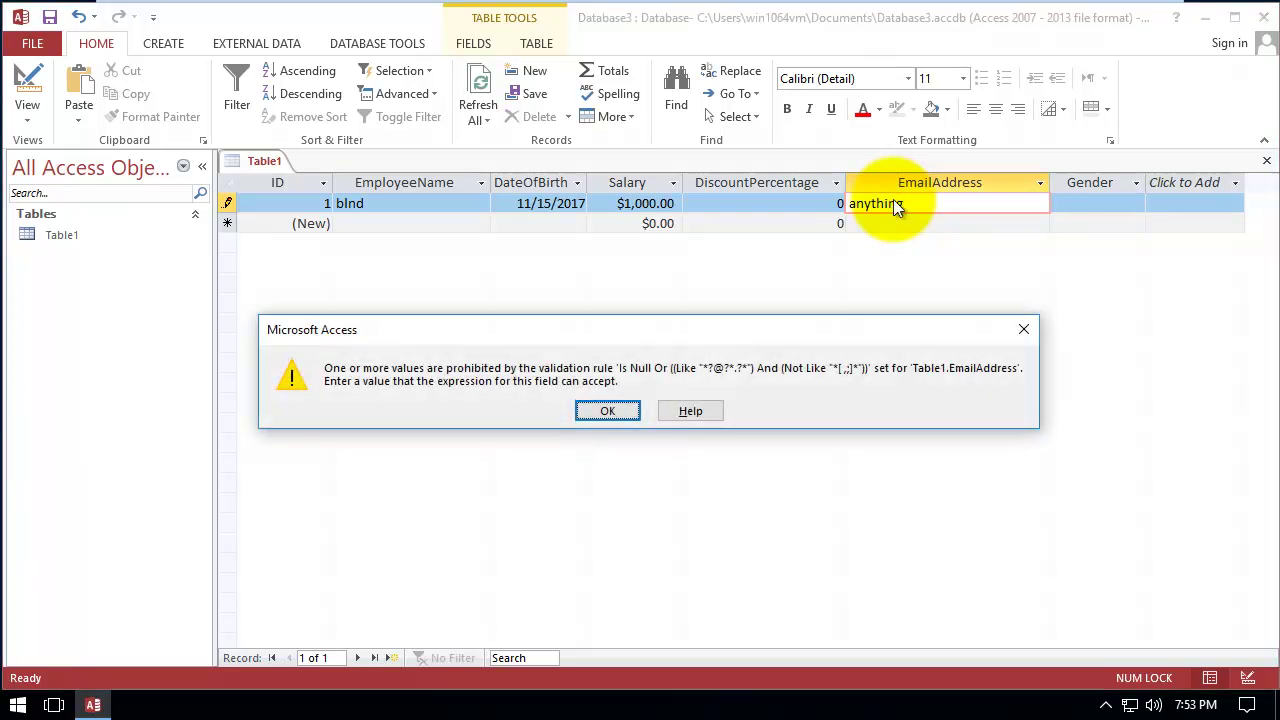
left_click(600, 409)
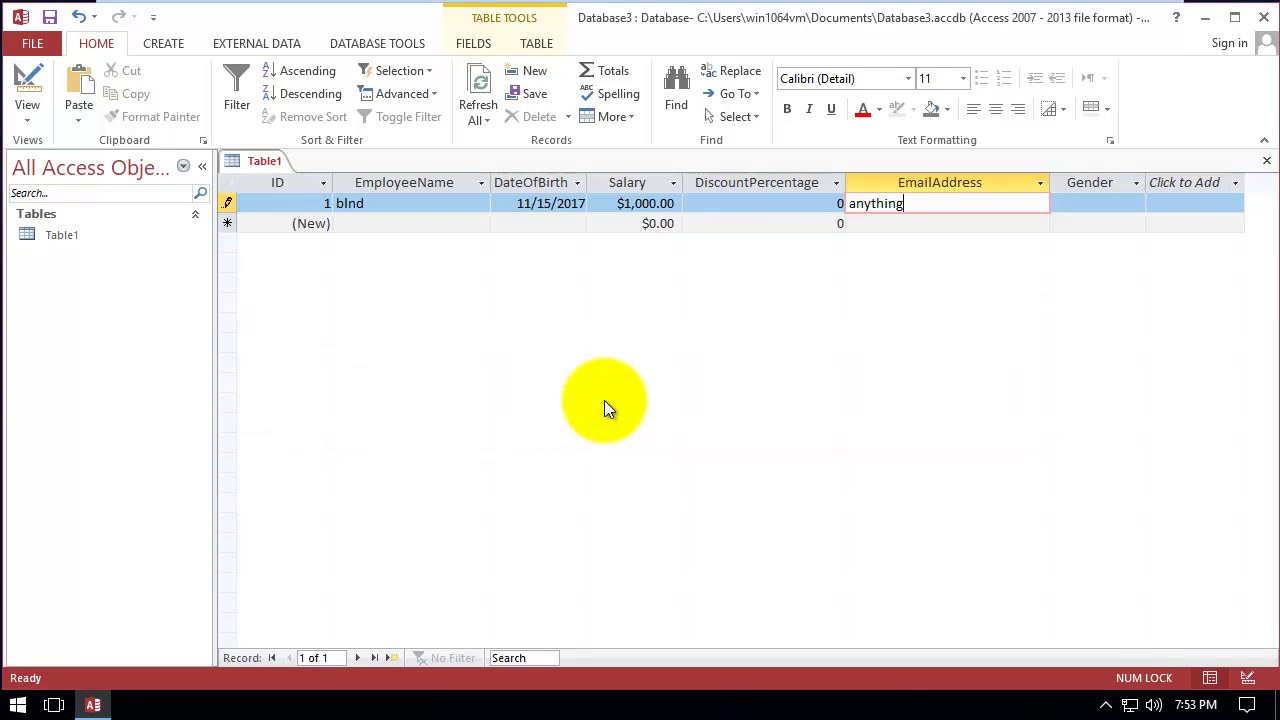
Complete the first record's EmailAddress entry by adding an @ sign and a domain ending in .com
left_click(979, 203)
type("@")
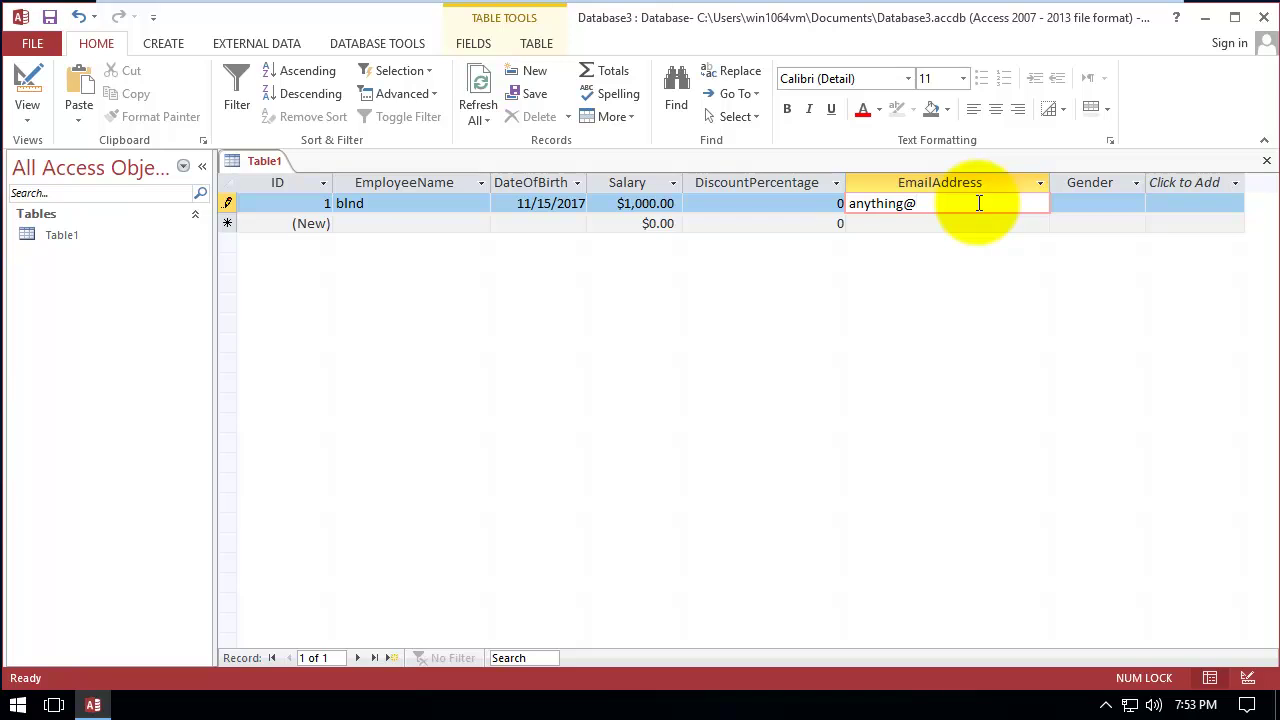
type("domain.com")
key("Tab")
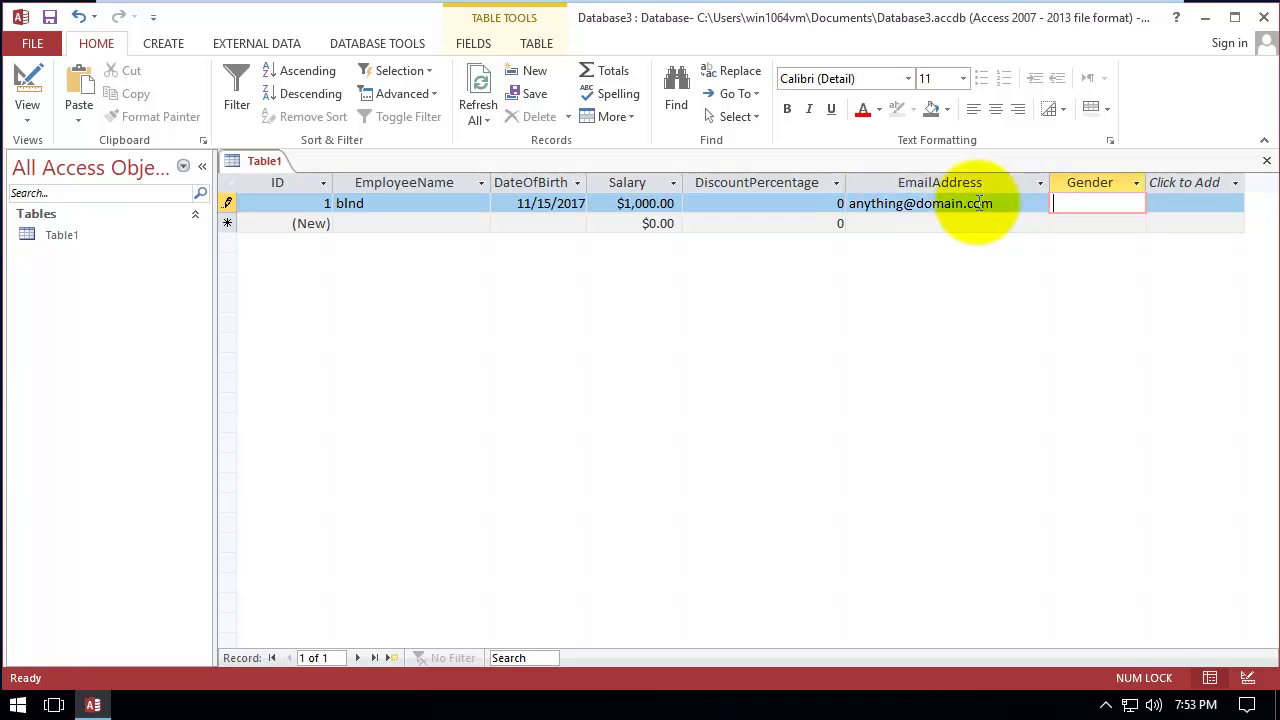
Replace the domain name in the first record's EmailAddress with gmail
left_click(943, 205)
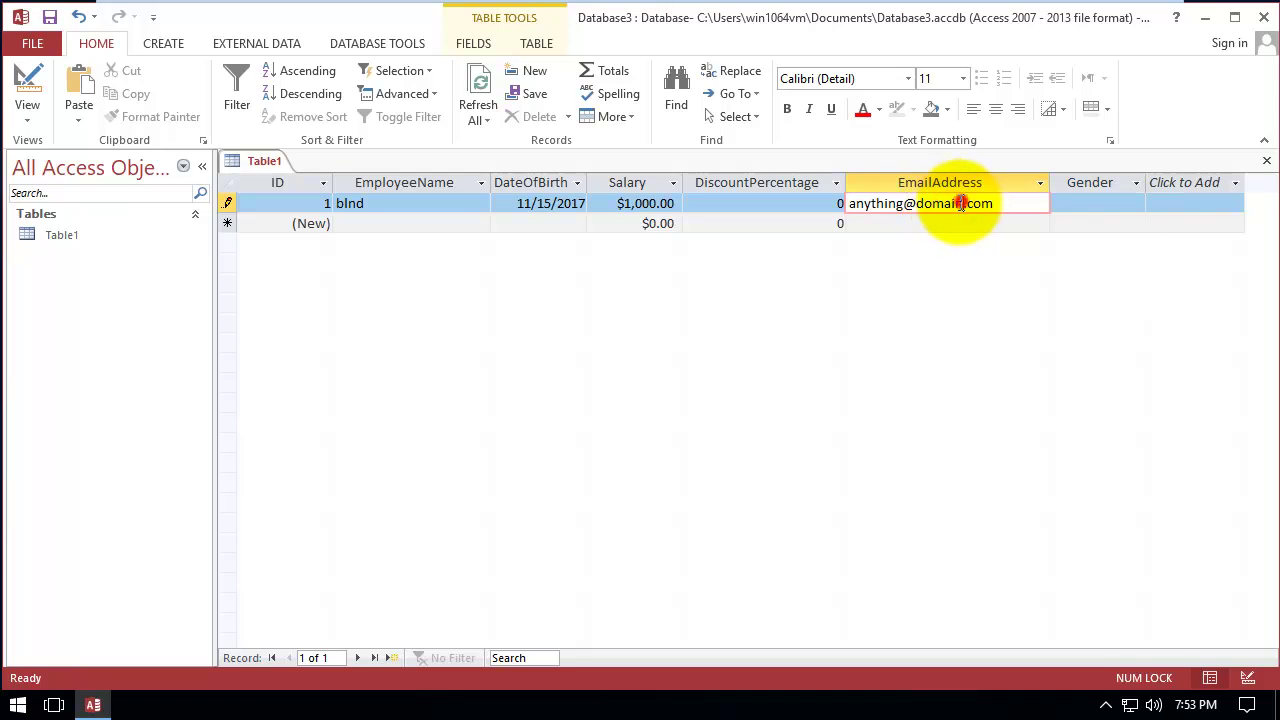
double_click(930, 205)
type("gmail")
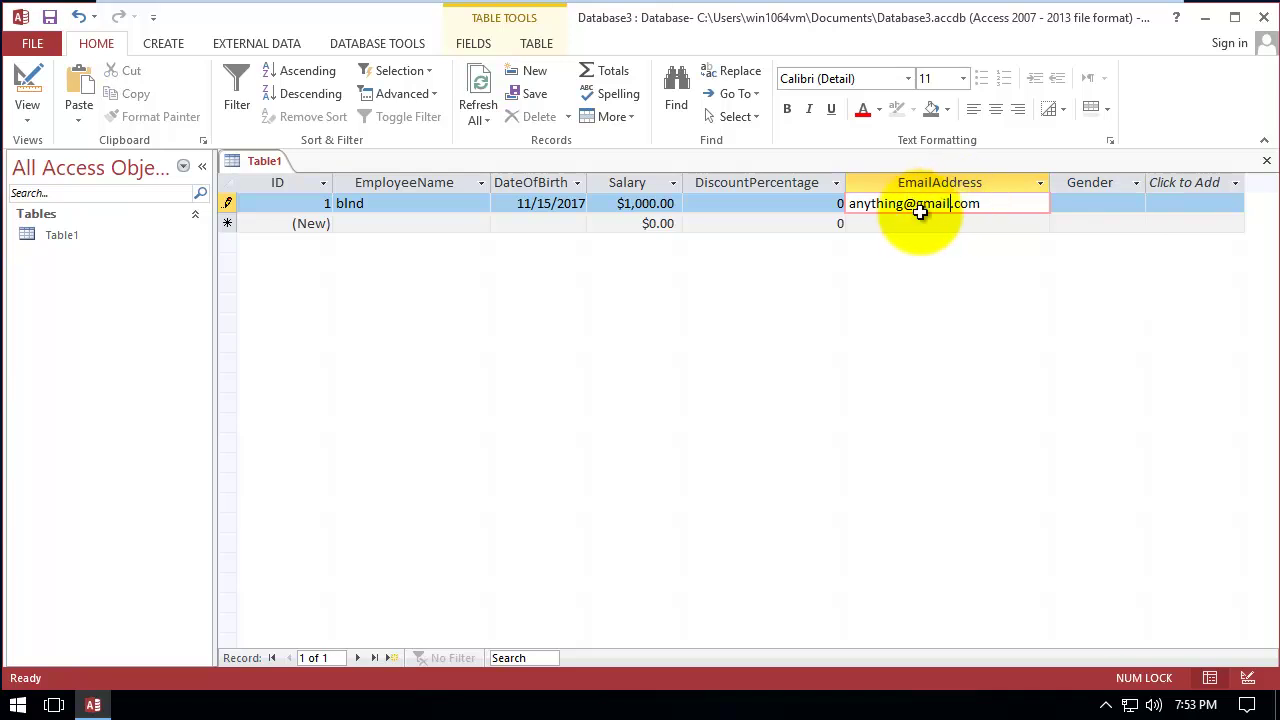
key("Tab")
Change the ending of the first record's EmailAddress to net and leave the field
left_click(826, 207)
left_click_drag(852, 207, 916, 205)
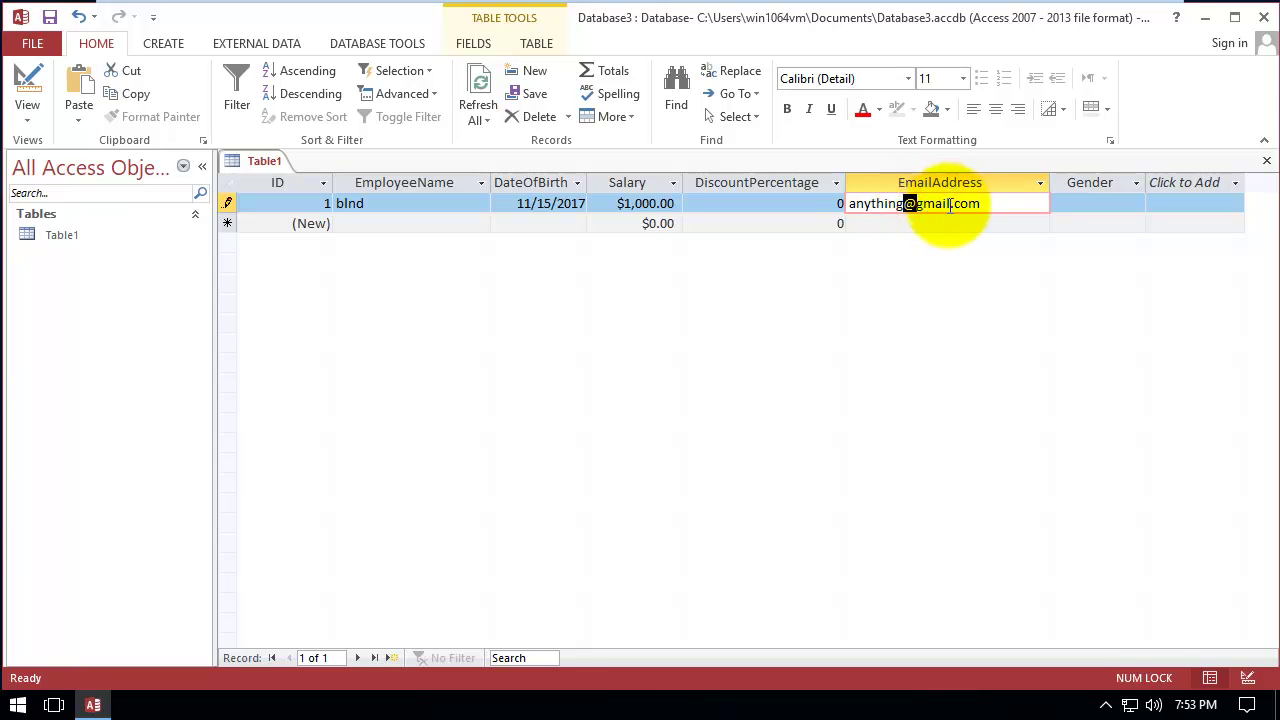
left_click(952, 204)
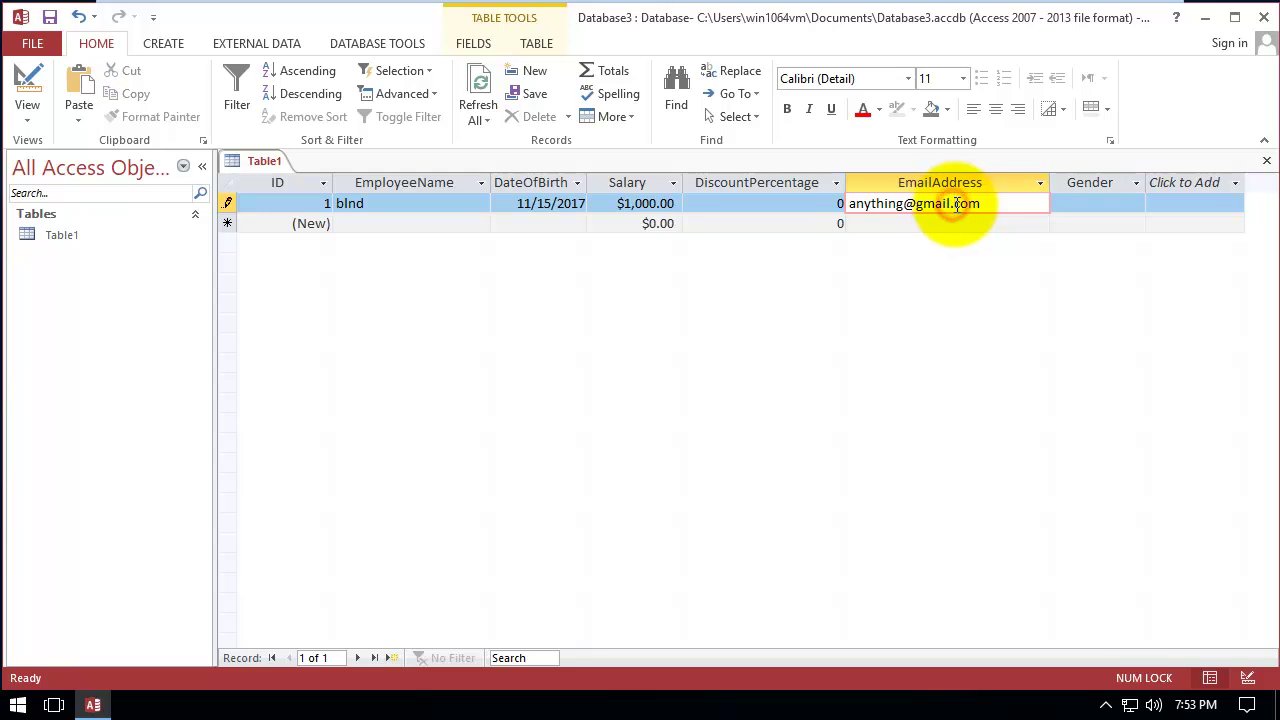
left_click_drag(954, 204, 1020, 201)
type("net")
key("Tab")
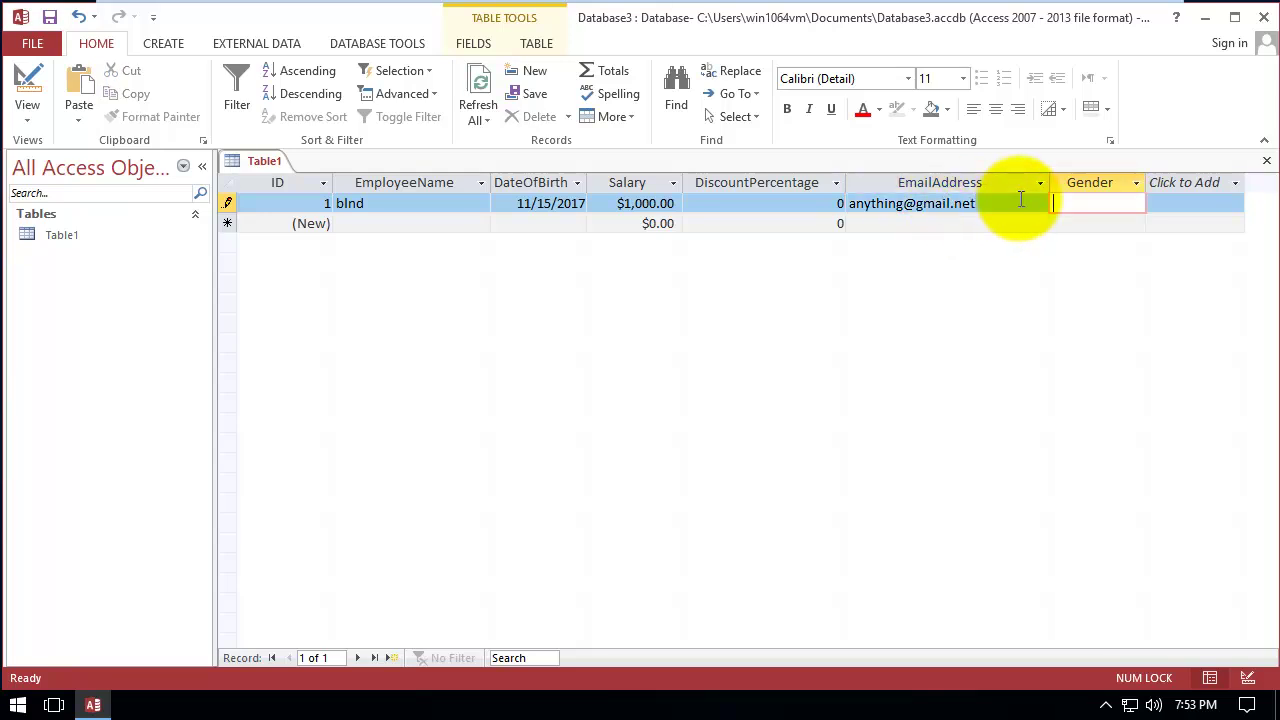
left_click(786, 202)
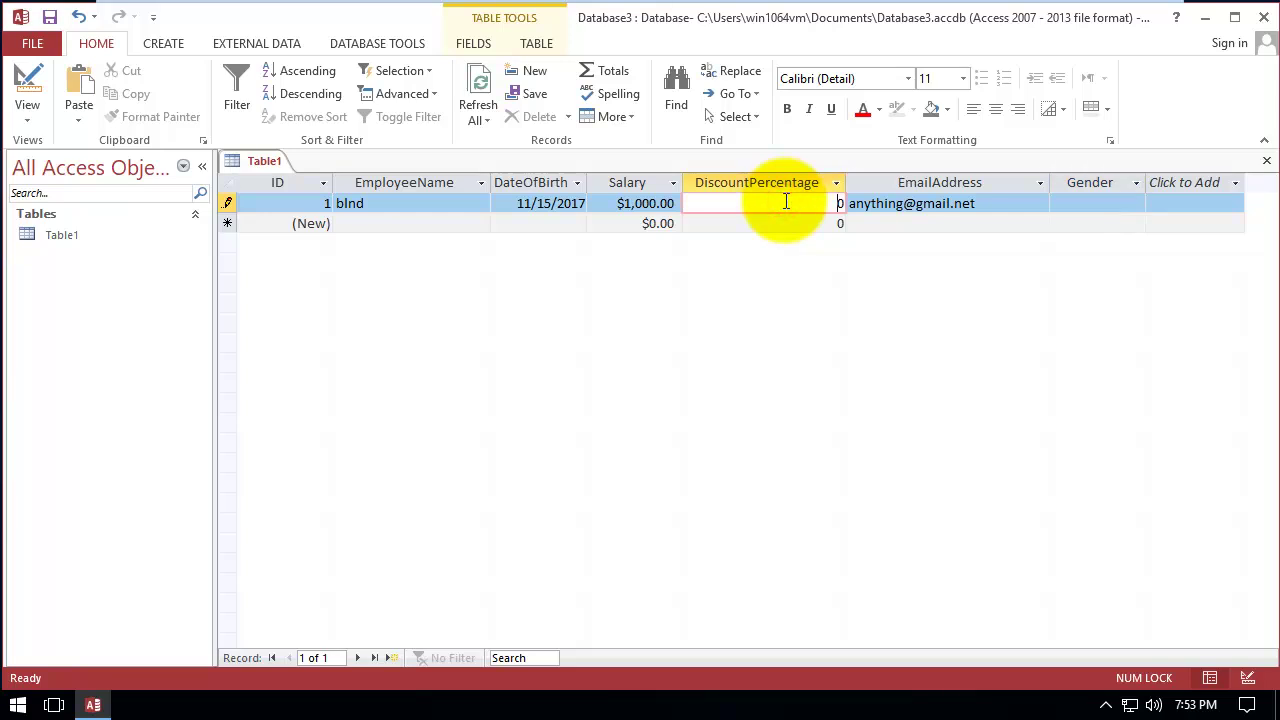
left_click(1060, 201)
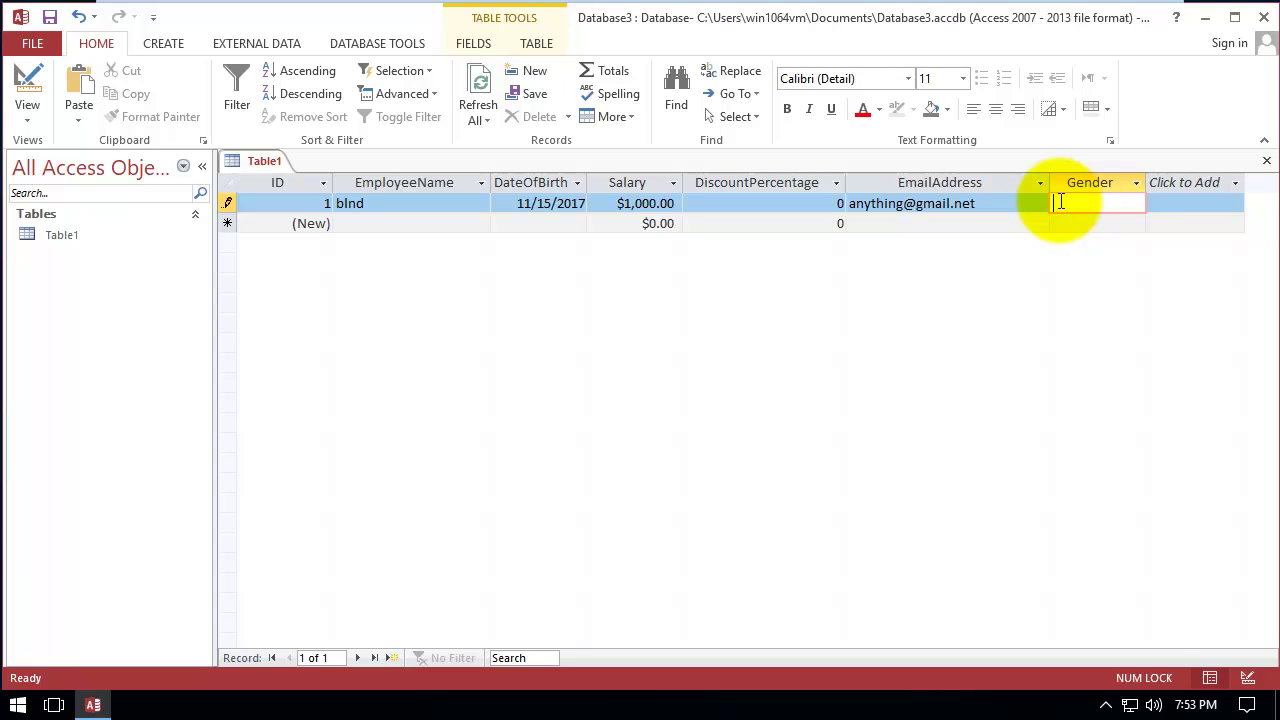
In Design view, set the Gender field's validation rule to "M" OR "F" using the Expression Builder
left_click(27, 88)
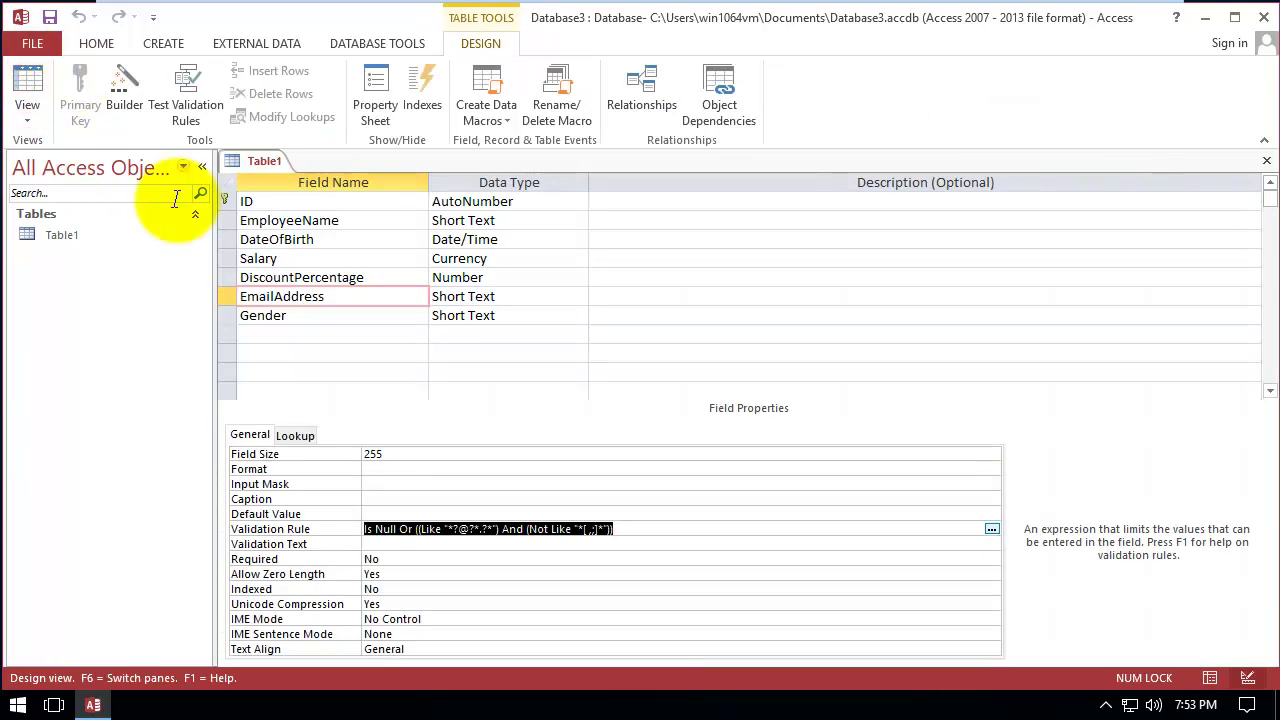
left_click(295, 316)
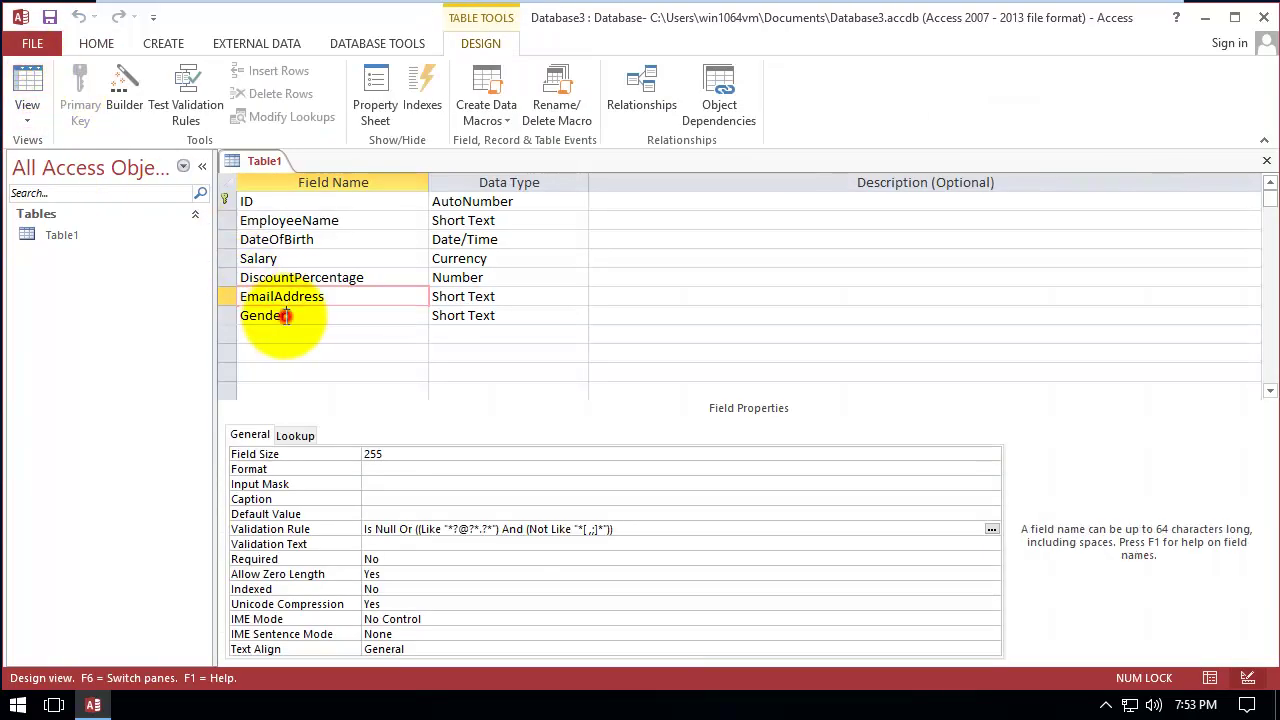
left_click(314, 527)
right_click(315, 526)
left_click(342, 540)
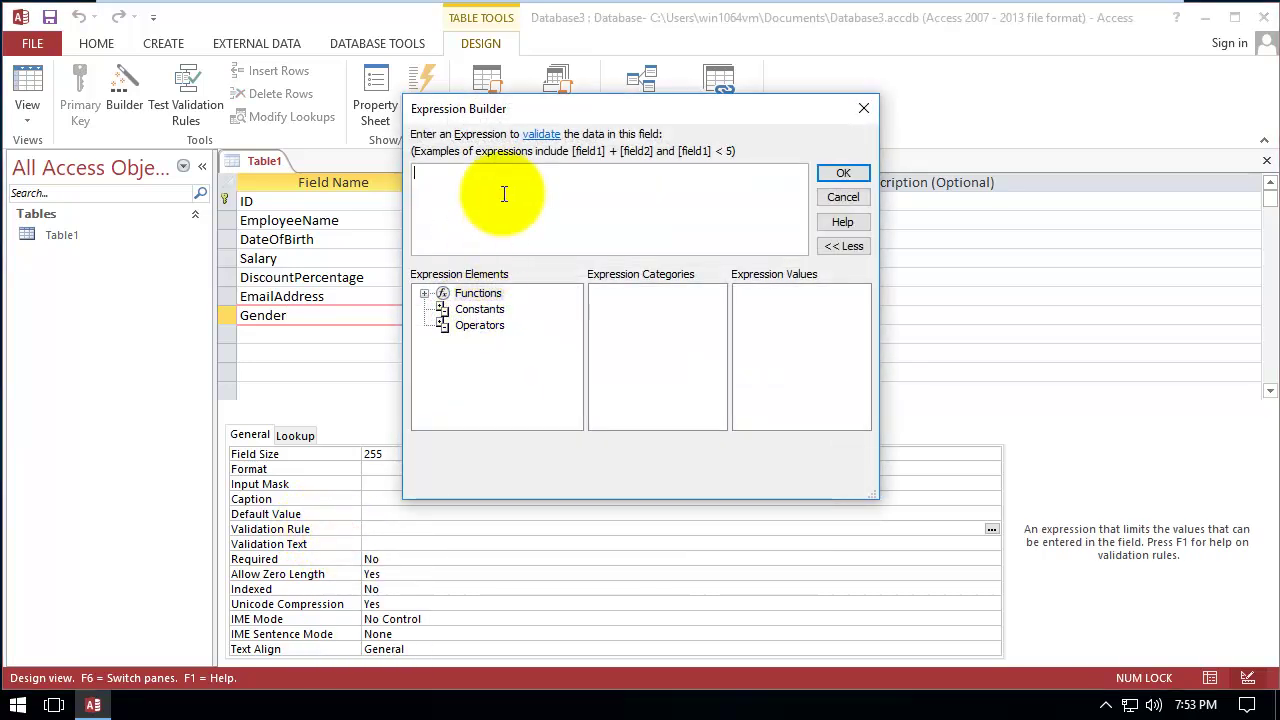
type("\"M\" OR \"F")
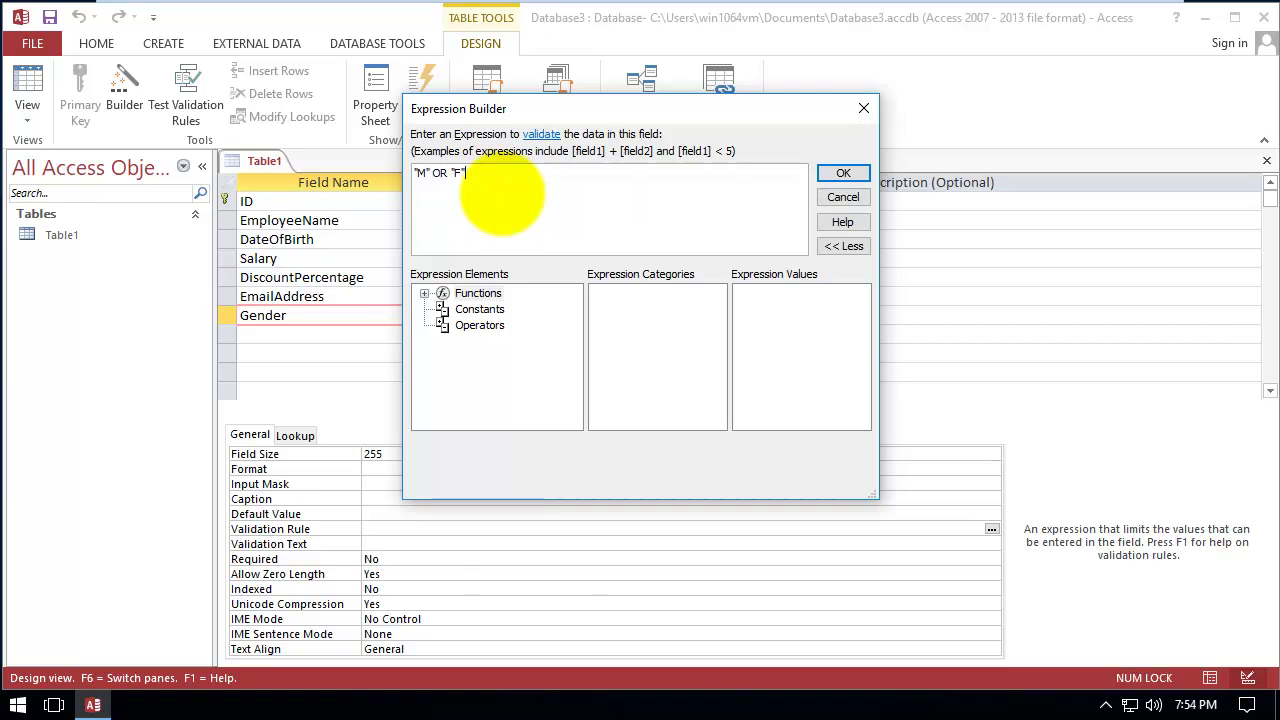
left_click(843, 173)
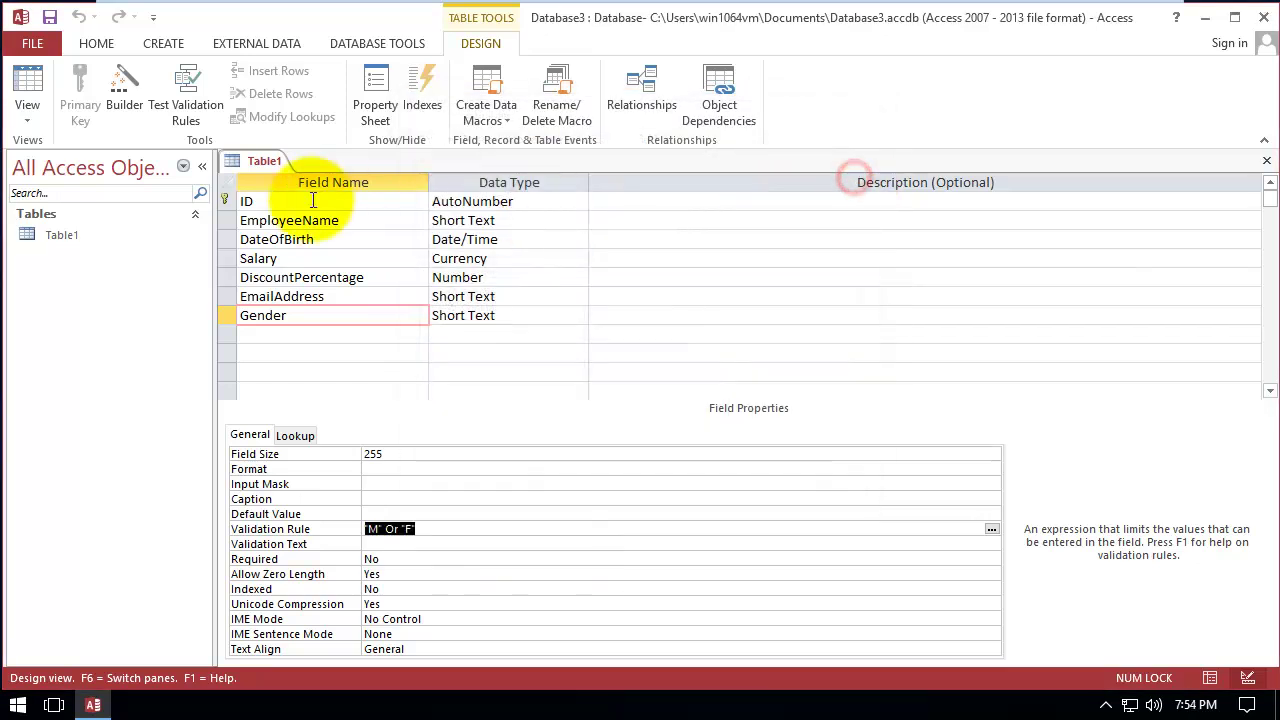
Save the design, test existing data while keeping the new Gender rule, and return to Datasheet view
left_click(49, 17)
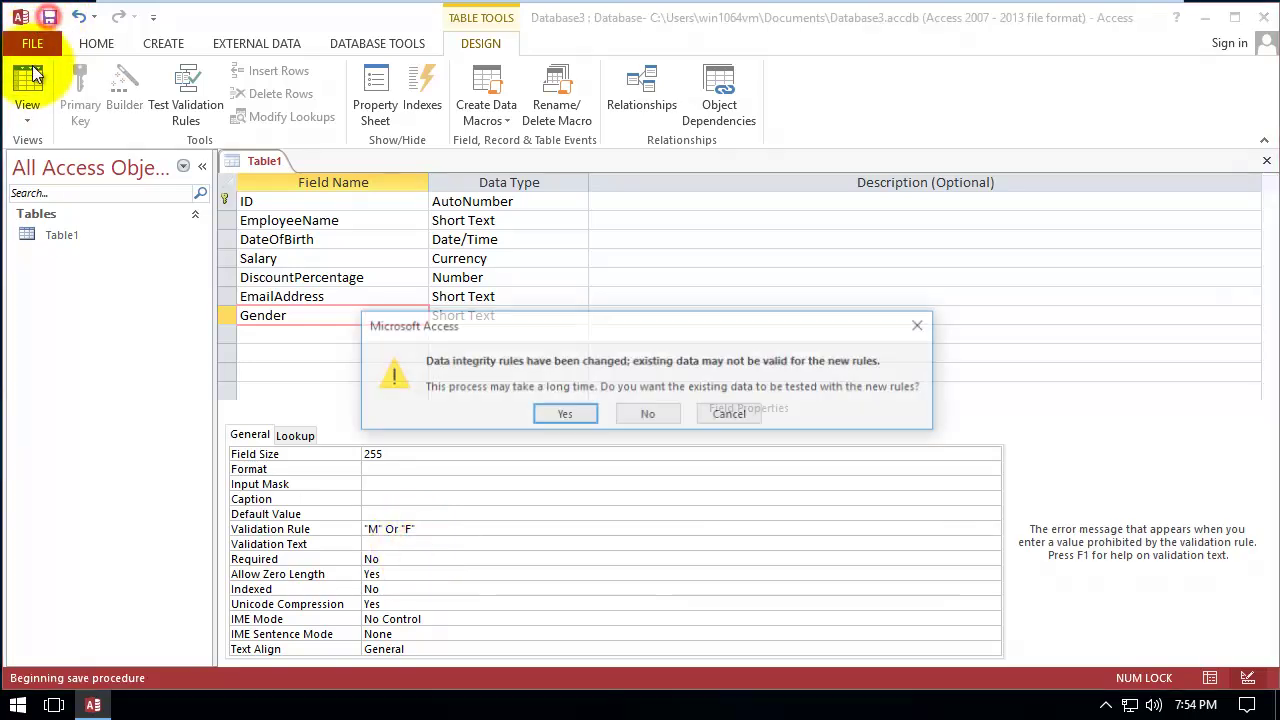
left_click(545, 414)
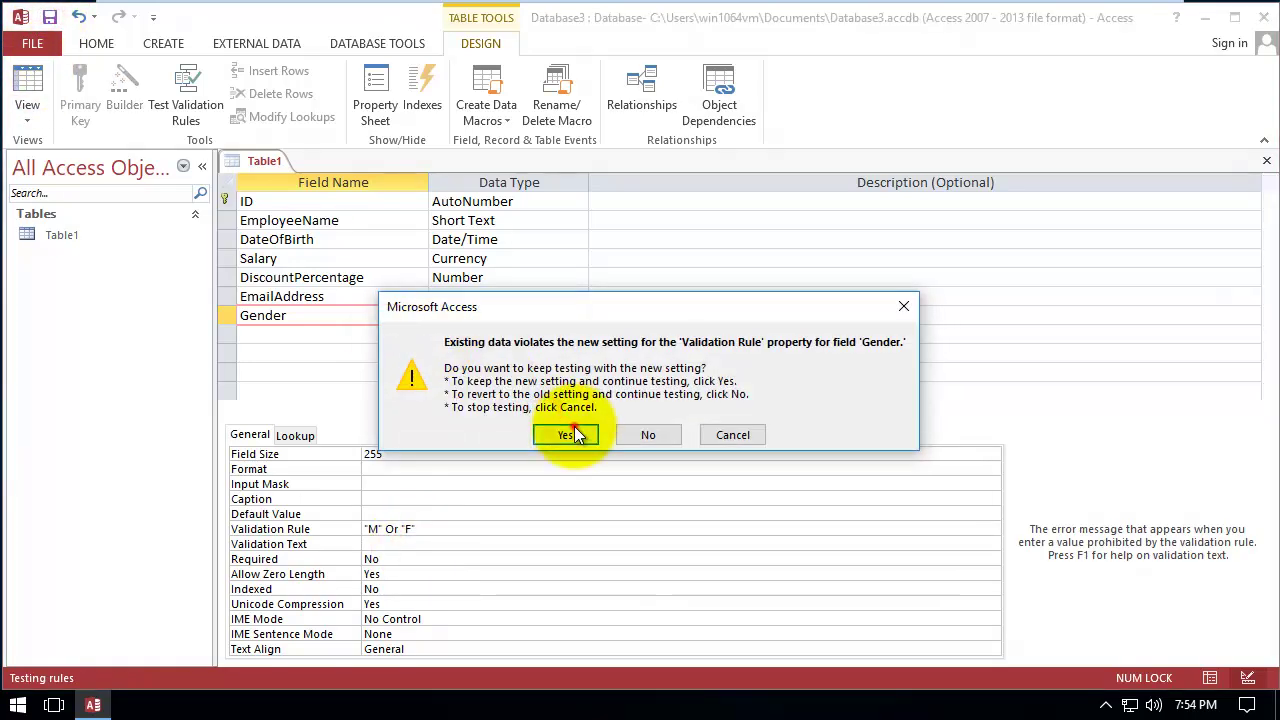
left_click(574, 427)
left_click(27, 80)
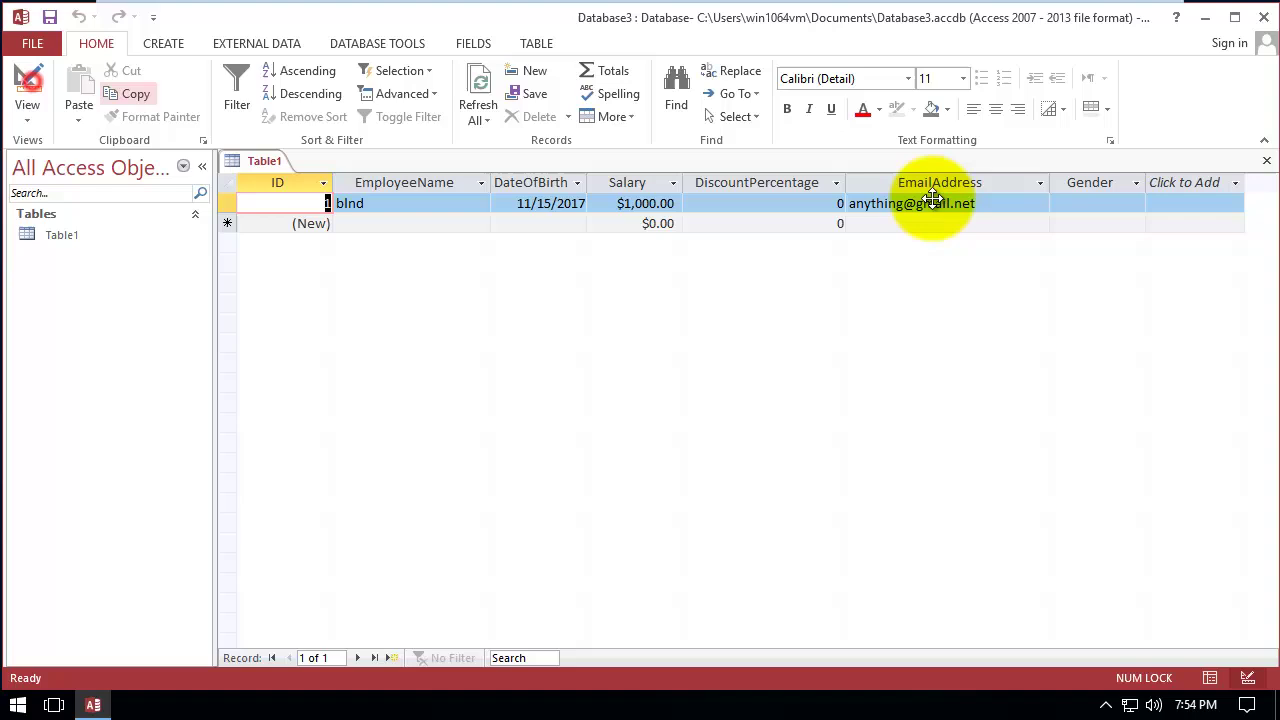
Try H as the first record's Gender and dismiss the validation message
left_click(1095, 205)
type("H")
key("Return")
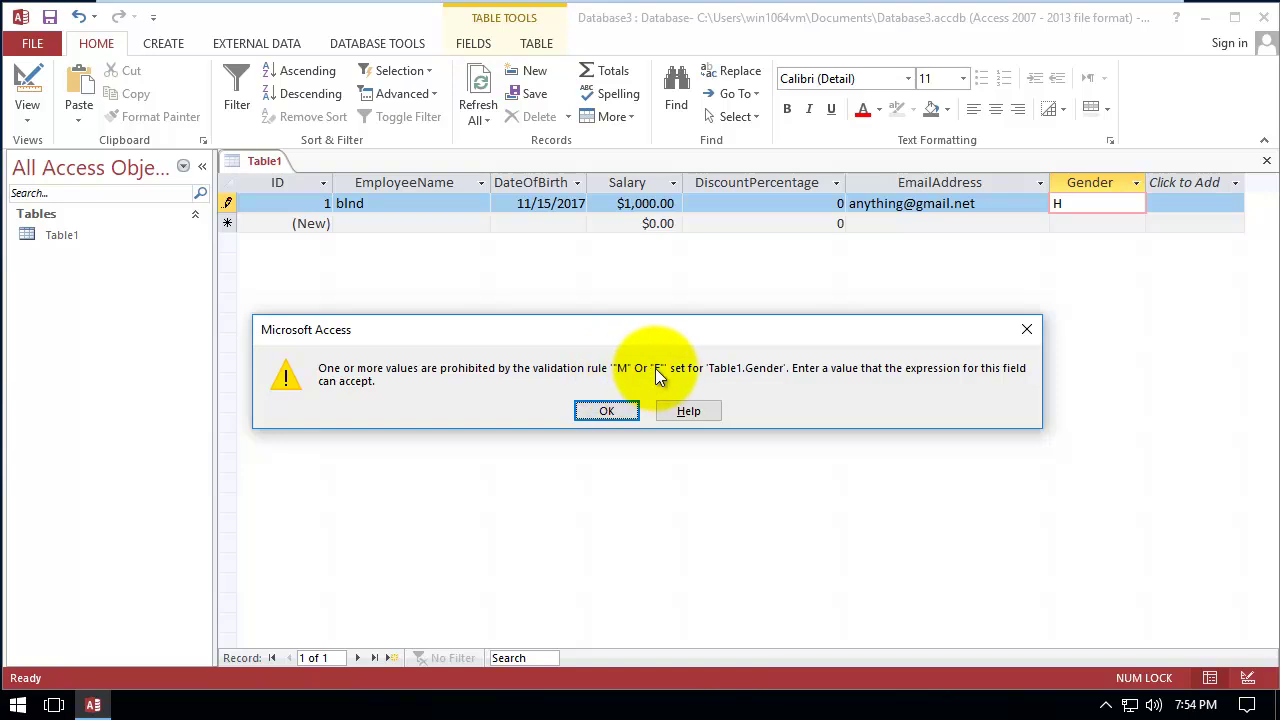
key("Return")
Replace the rejected Gender value in the first record with F and commit the record
left_click_drag(1060, 203, 1028, 203)
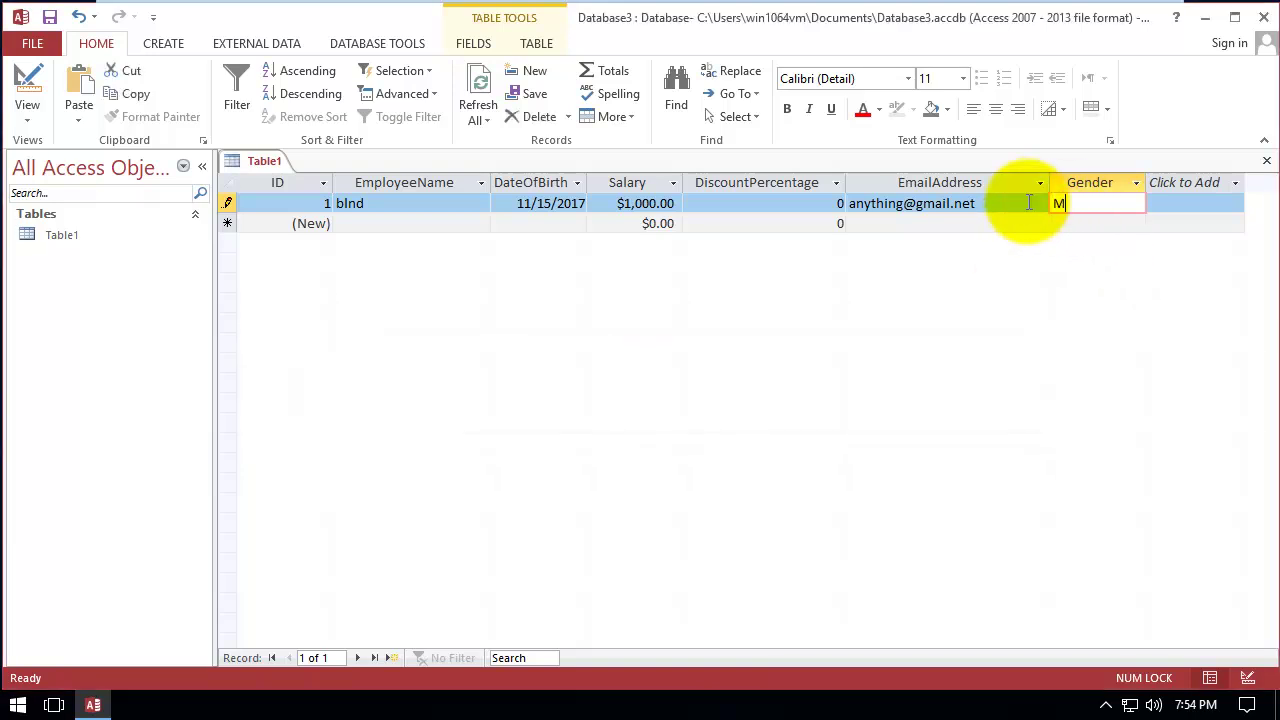
type("F")
key("Return")
key("shift+Tab")
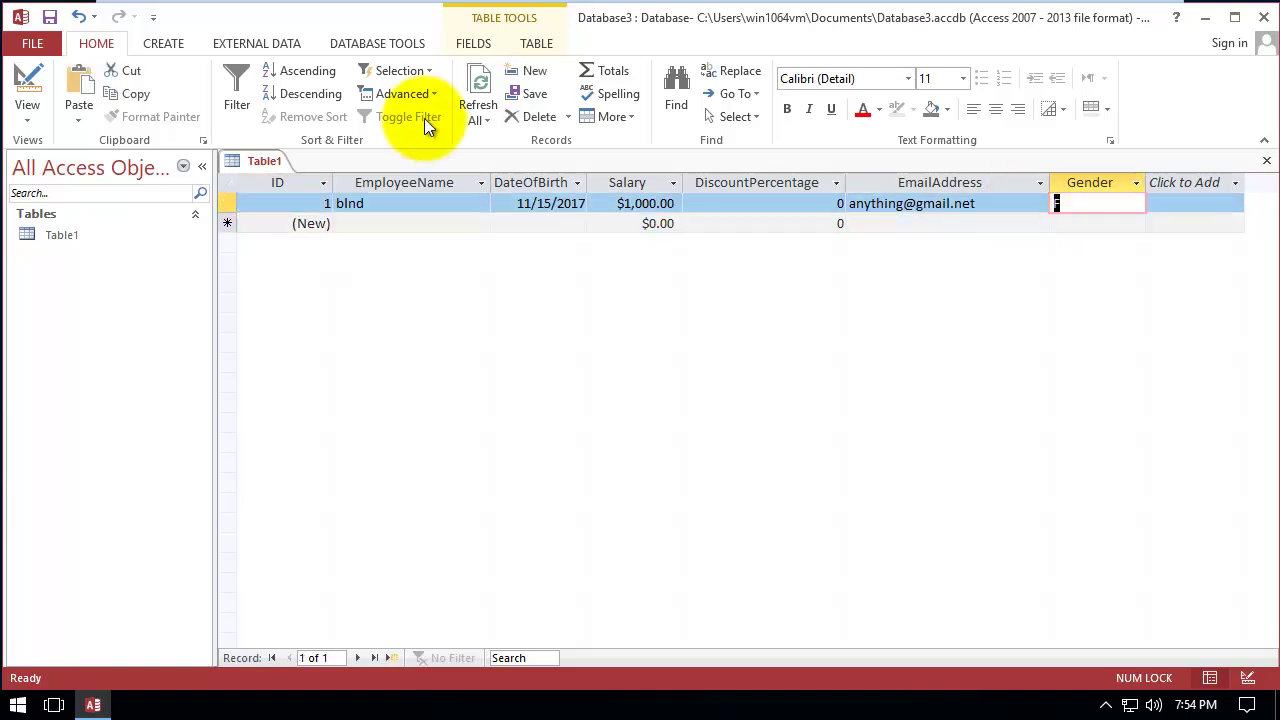
In Design view, extend the Gender field's validation rule to "M" Or "F" Or "Male" Or "Female"
left_click(30, 88)
left_click(371, 314)
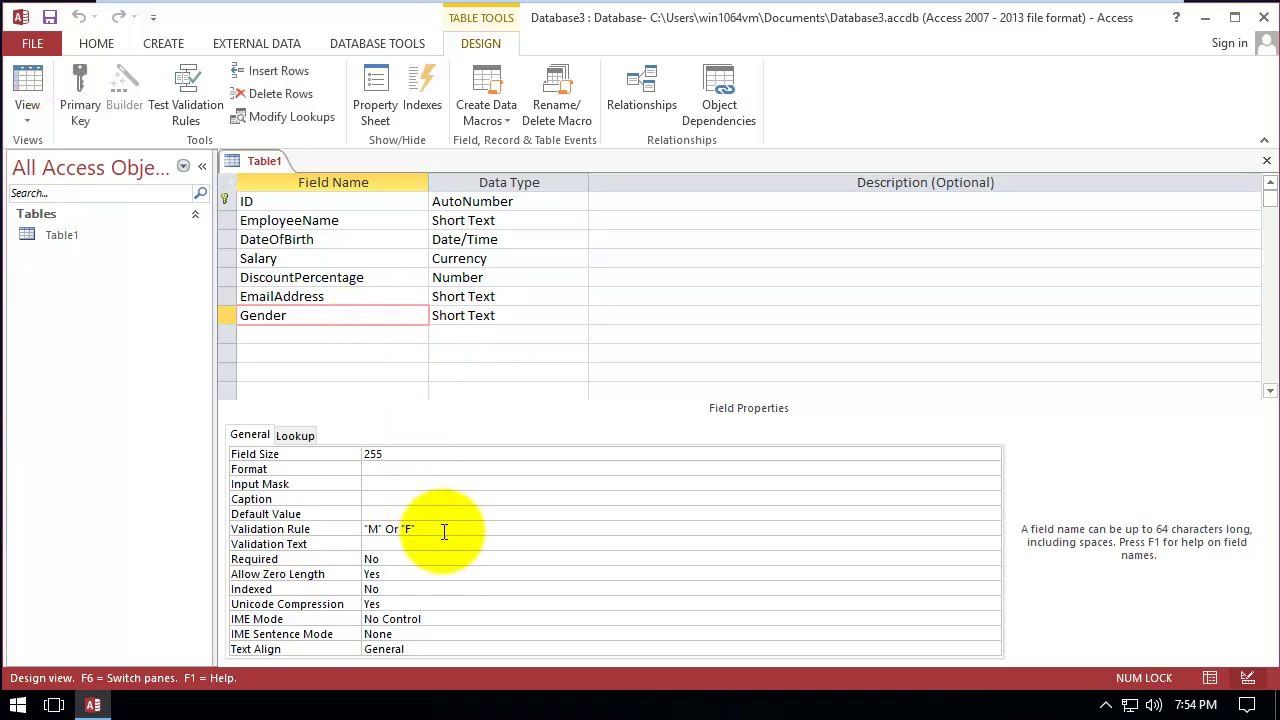
left_click(443, 531)
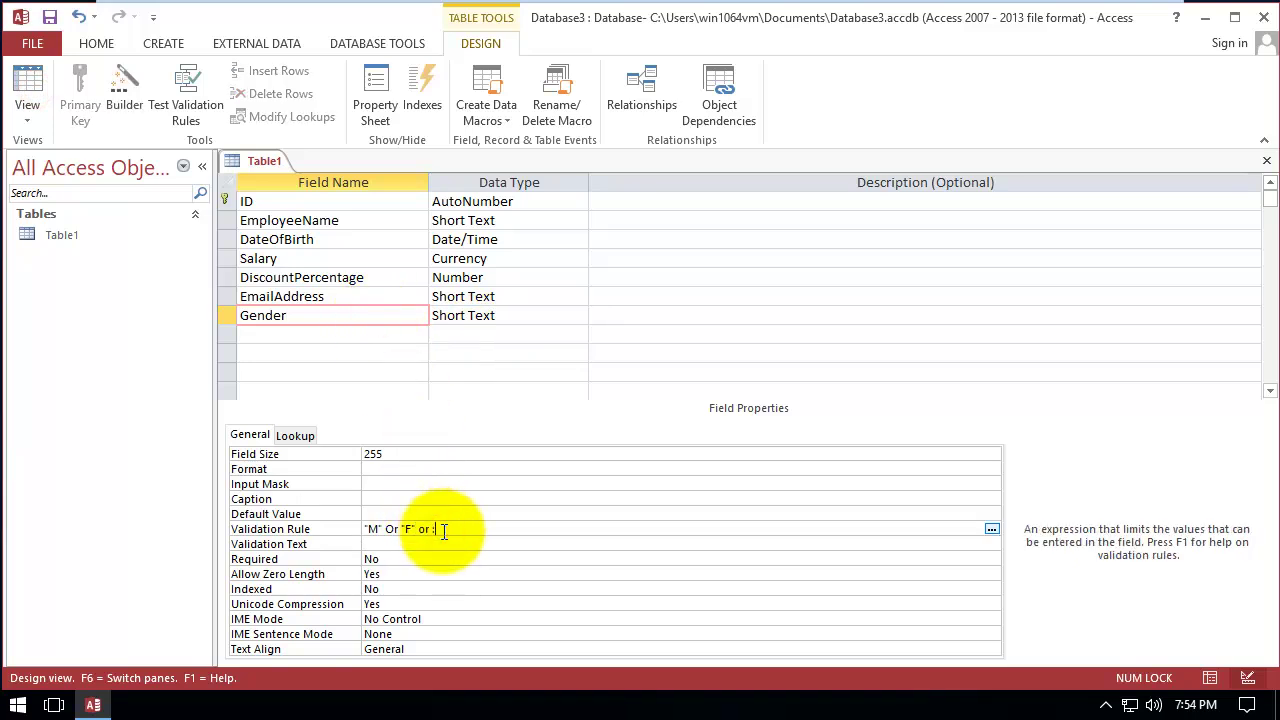
type("or \"Male\" Or \"Female\"")
key("Return")
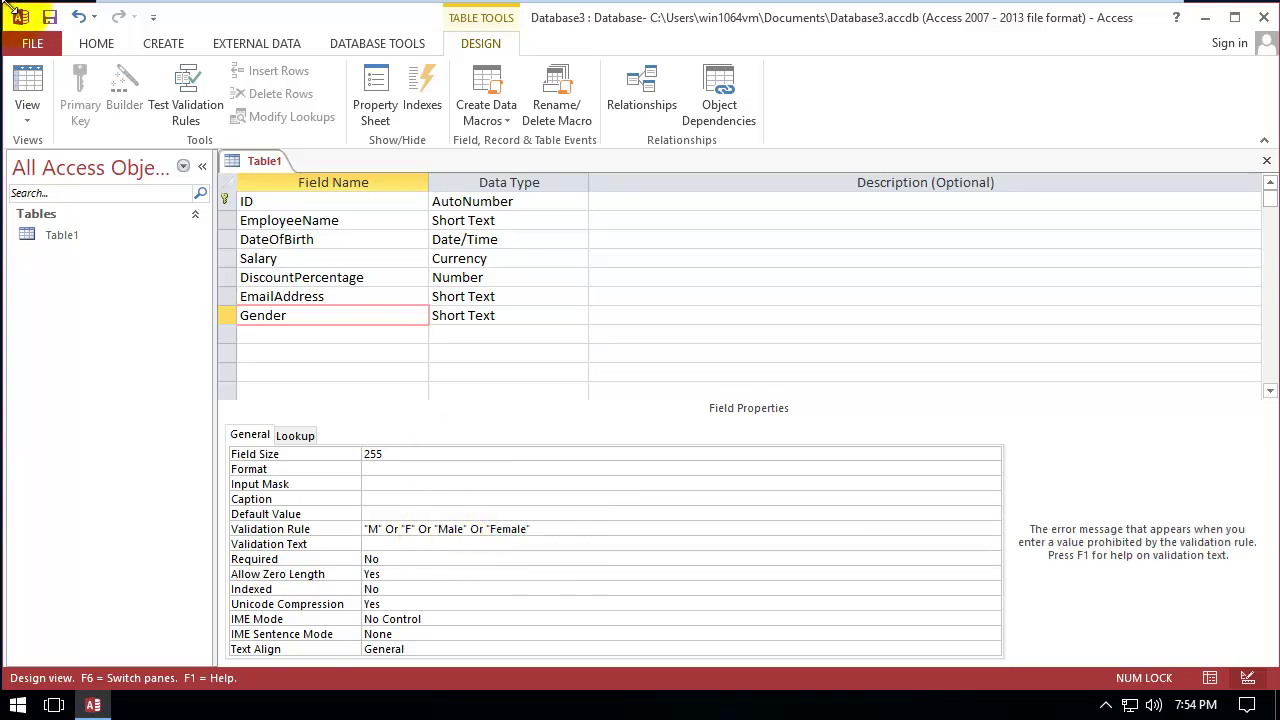
Return to Datasheet view, saving the table and testing existing data against the extended Gender rule
left_click(27, 95)
left_click(608, 414)
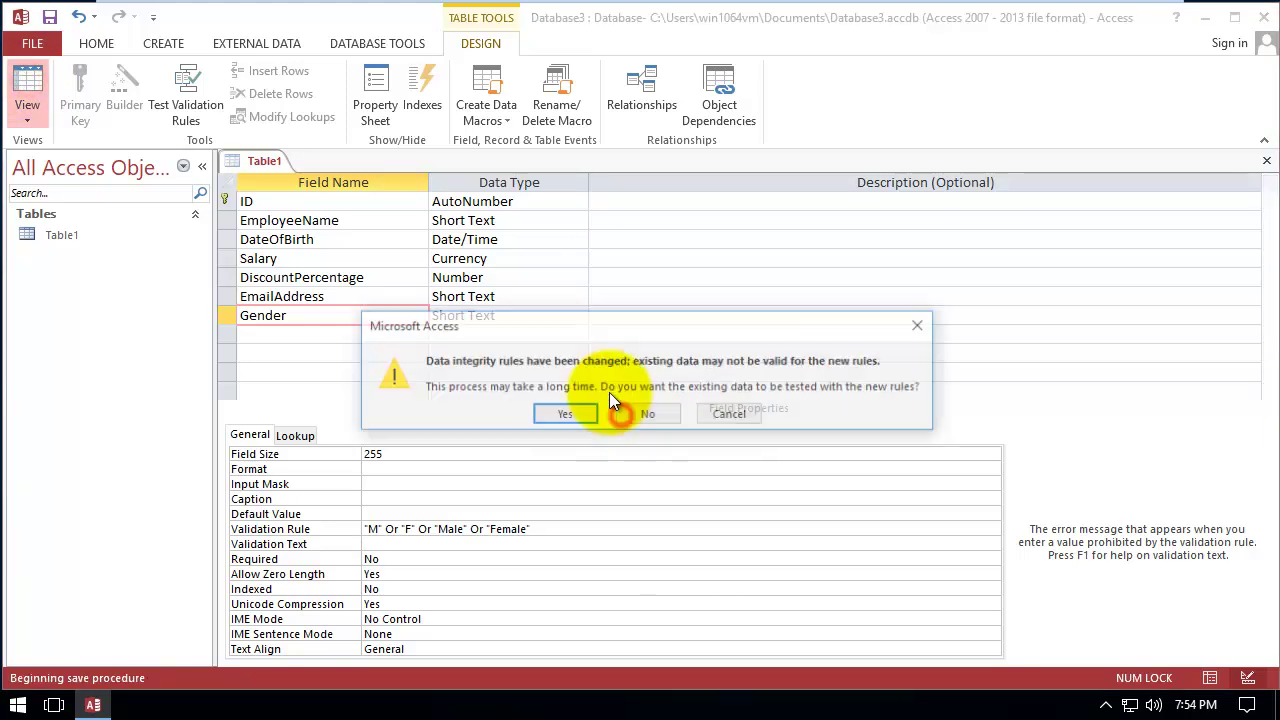
left_click(564, 414)
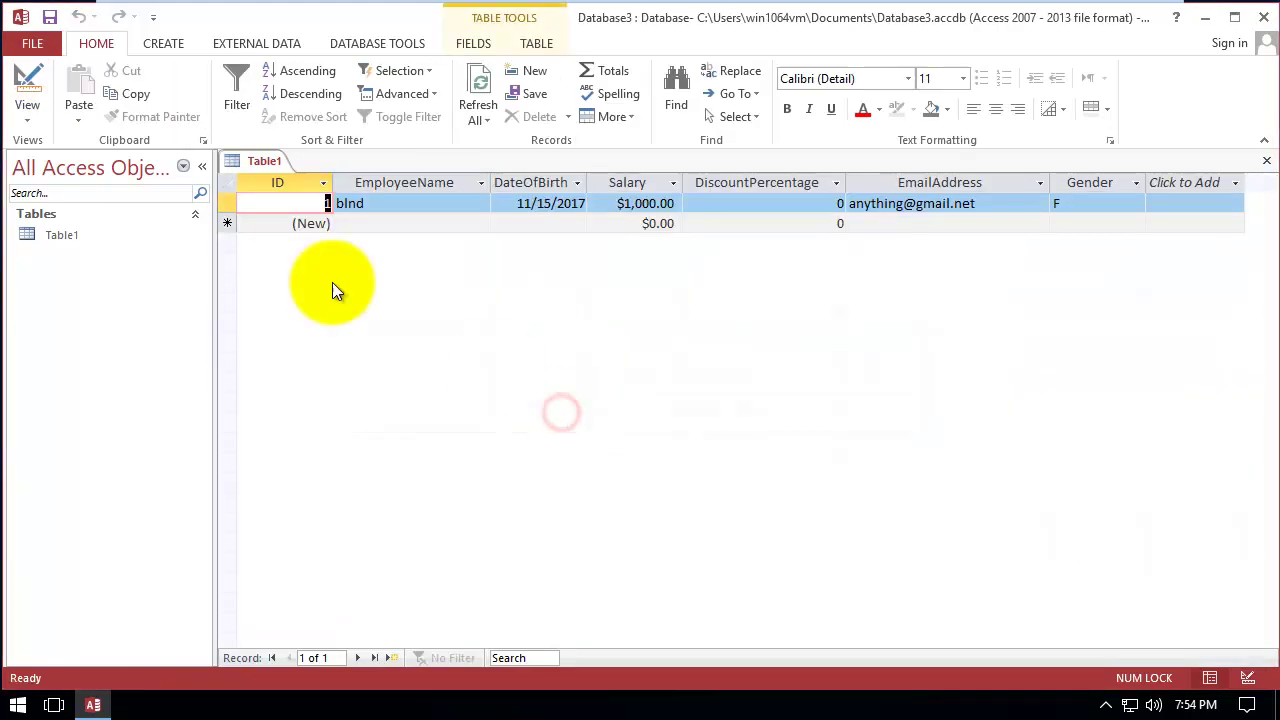
Test the extended rule by entering Female as the first record's Gender
left_click(1066, 203)
type("F")
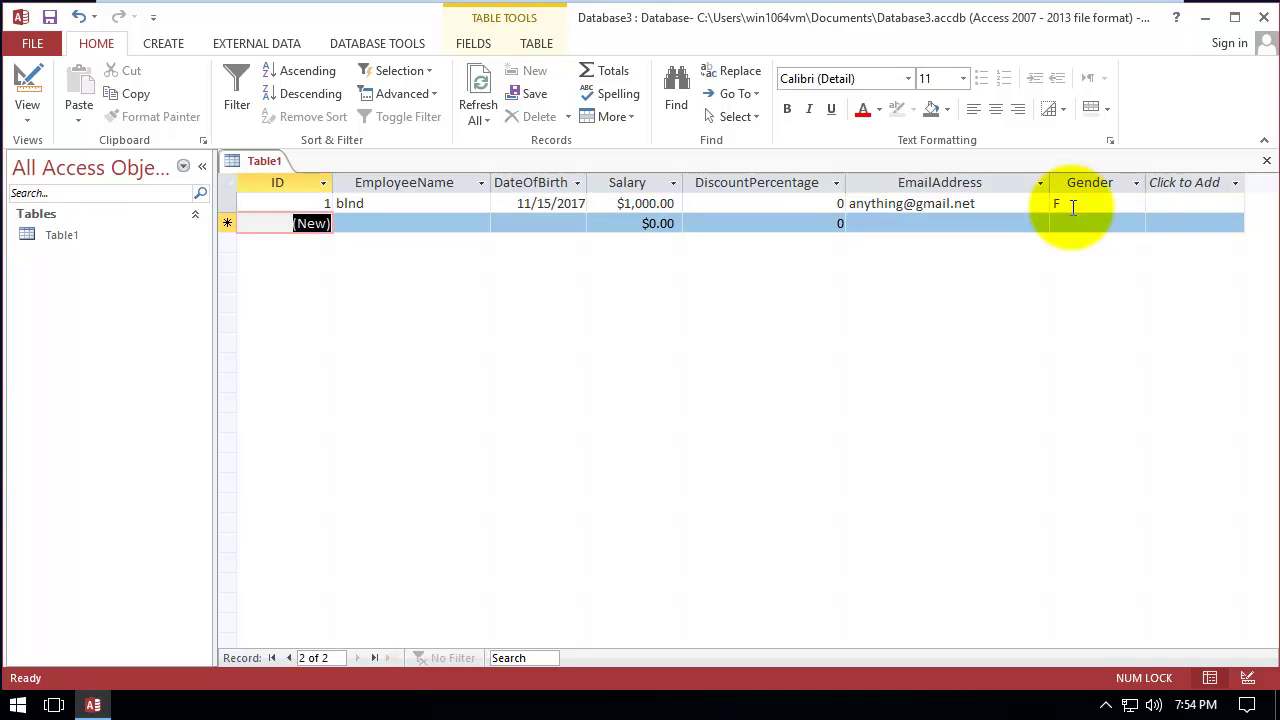
type("emale")
key("Tab")
key("shift+Tab")
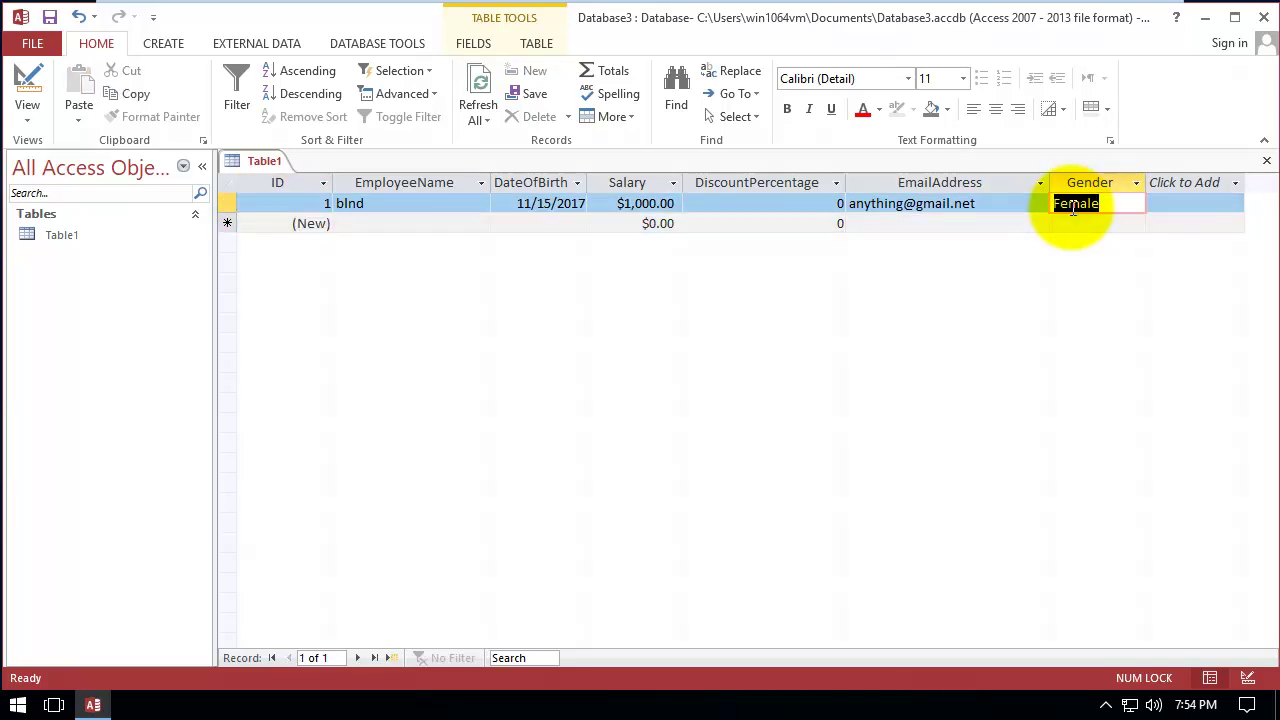
Change the first record's Gender to Male and commit the record
type("M")
key("Tab")
key("shift+Tab")
type("M")
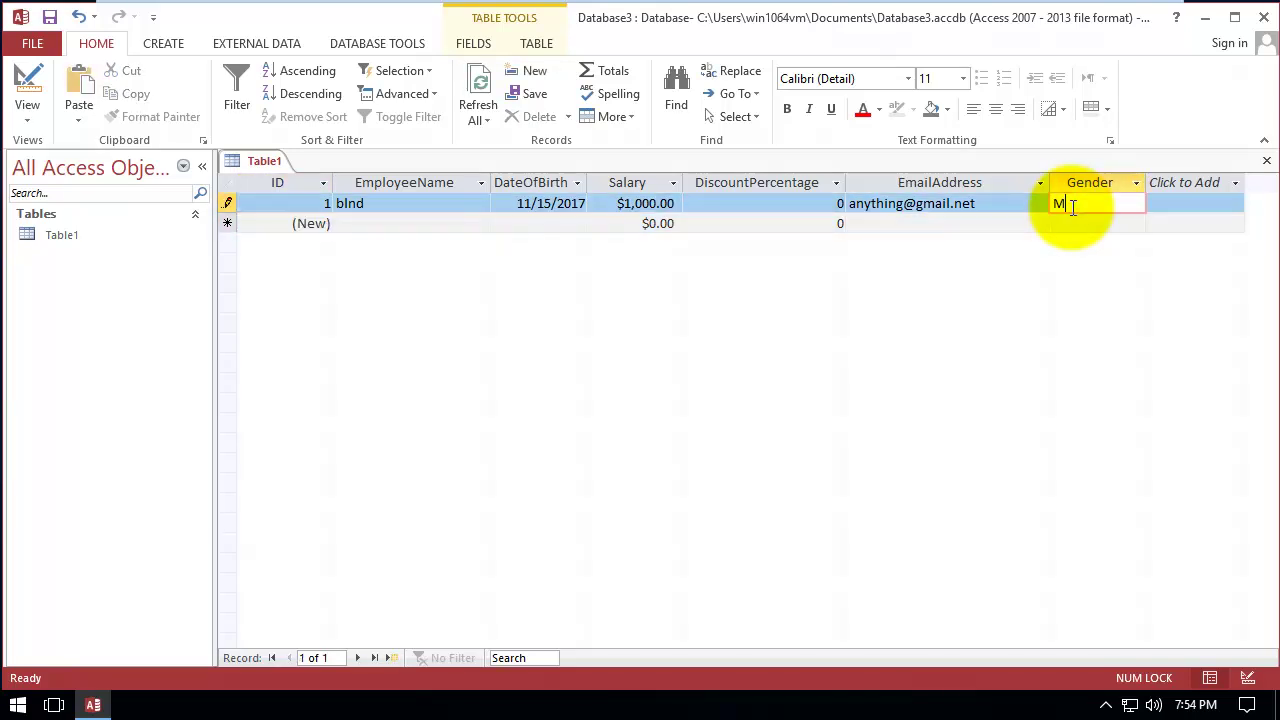
key("Tab")
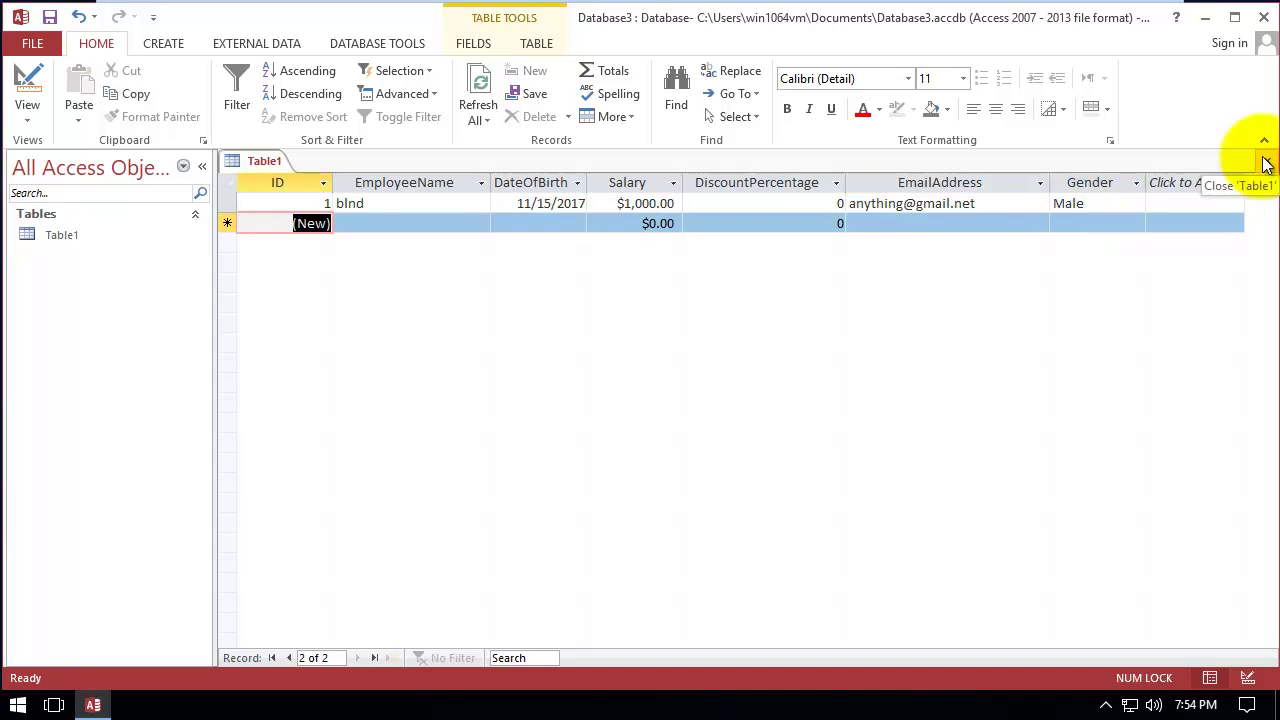